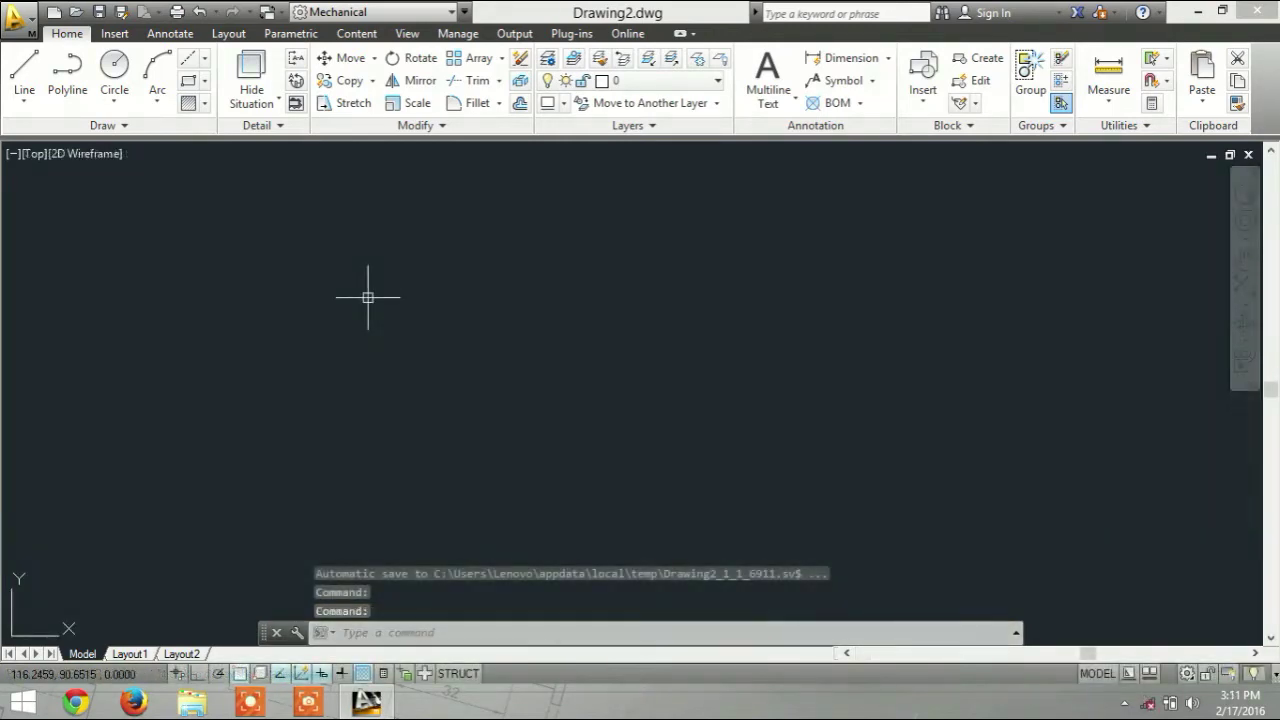
Step: Draw two concentric circles of radius 30 and 34 sharing one centre point
{"action": "type", "text": "c"}
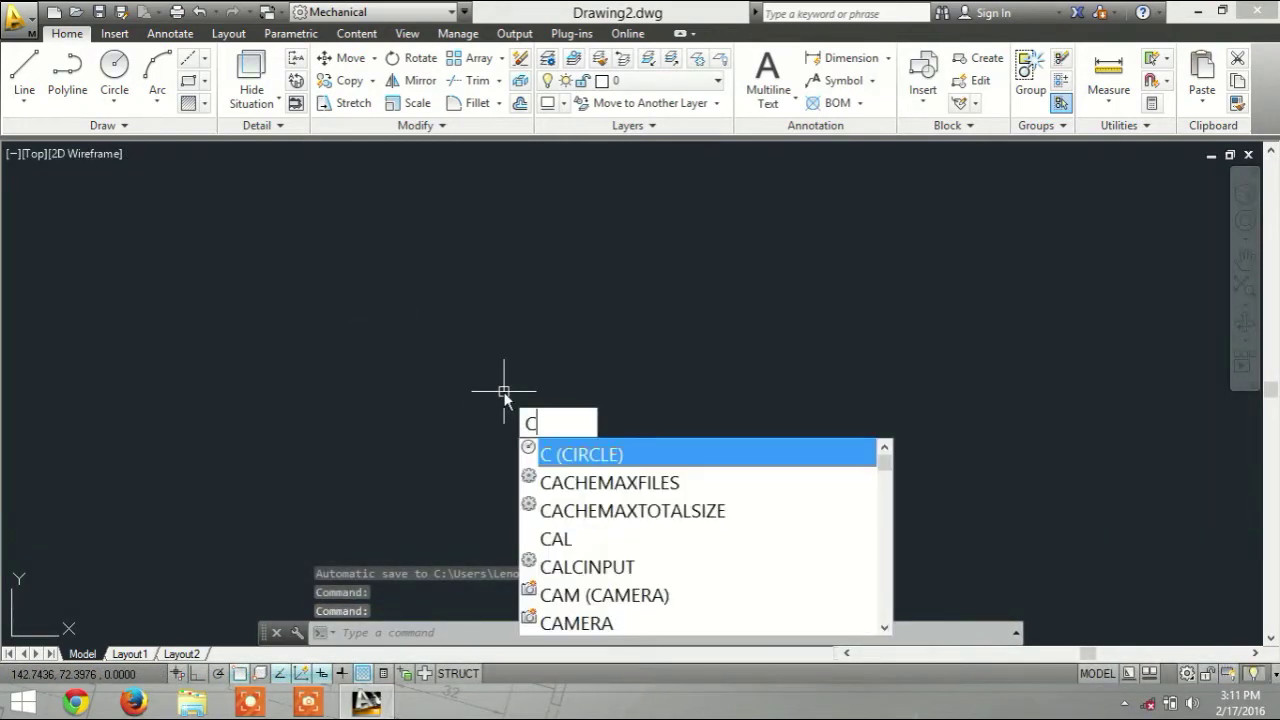
{"action": "key", "text": "Return"}
{"action": "left_click", "coordinate": [630, 385]}
{"action": "type", "text": "30"}
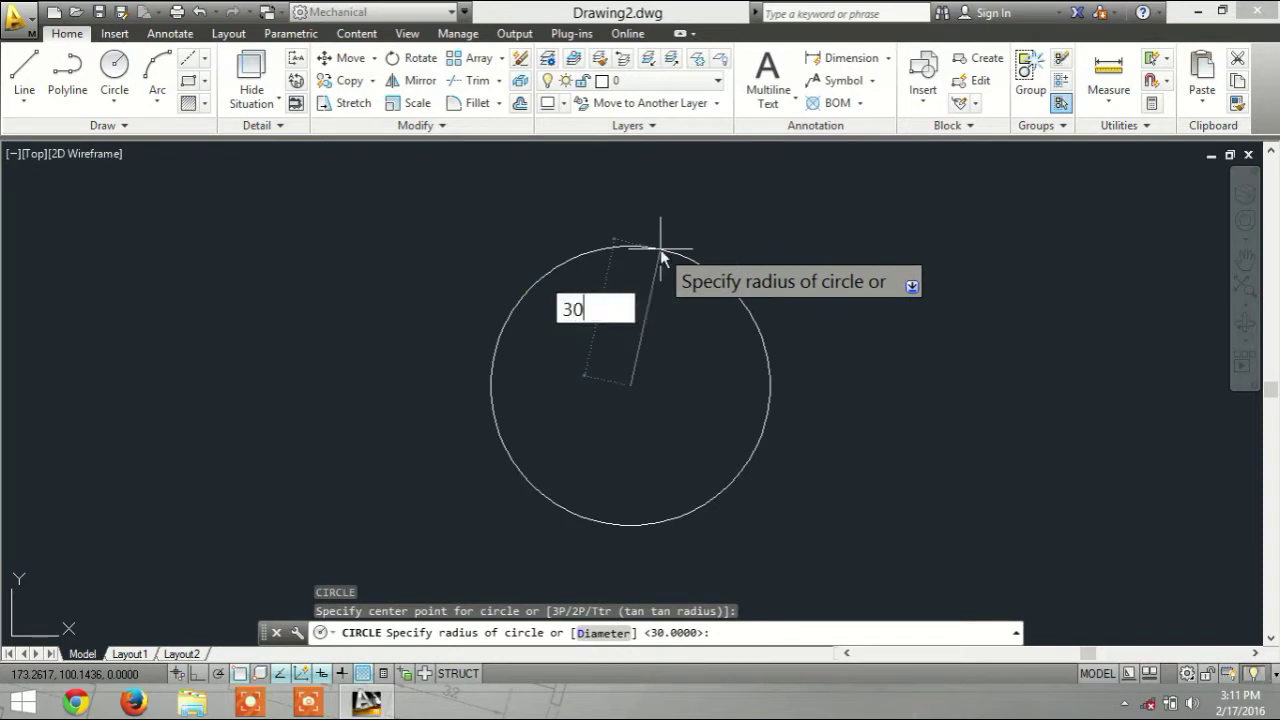
{"action": "key", "text": "Return"}
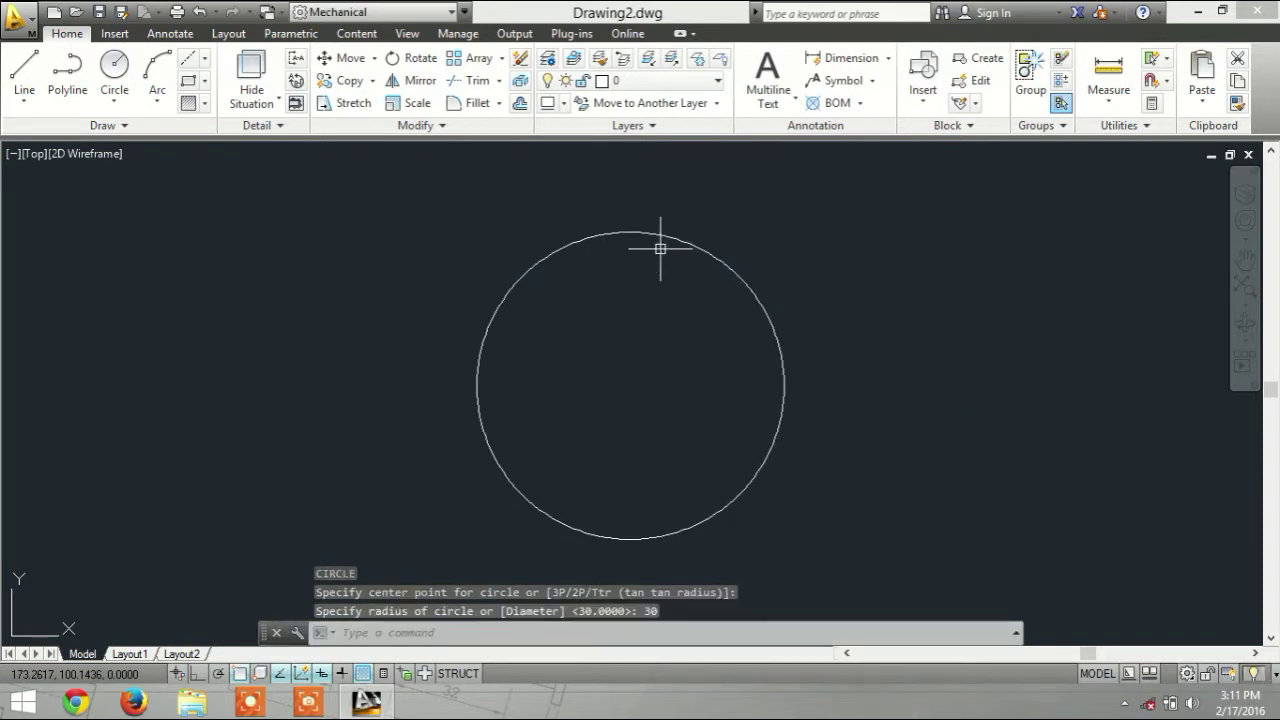
{"action": "type", "text": "c"}
{"action": "key", "text": "Return"}
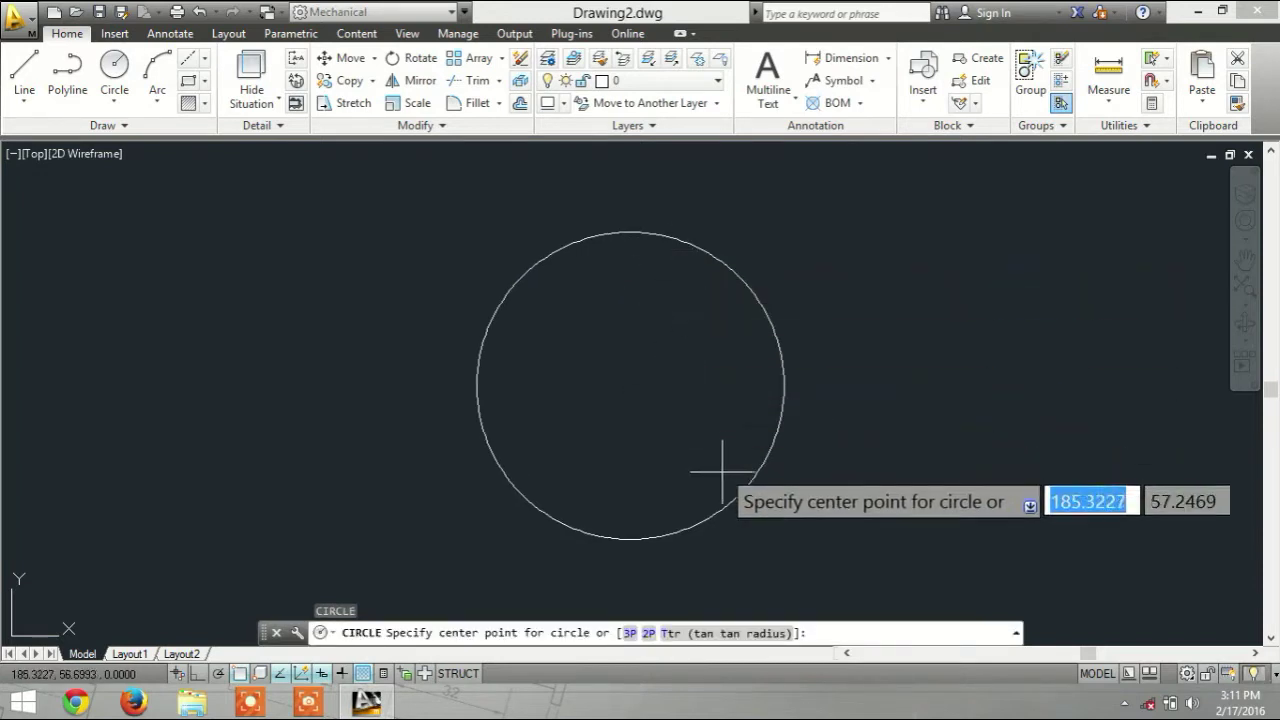
{"action": "left_click", "coordinate": [630, 385]}
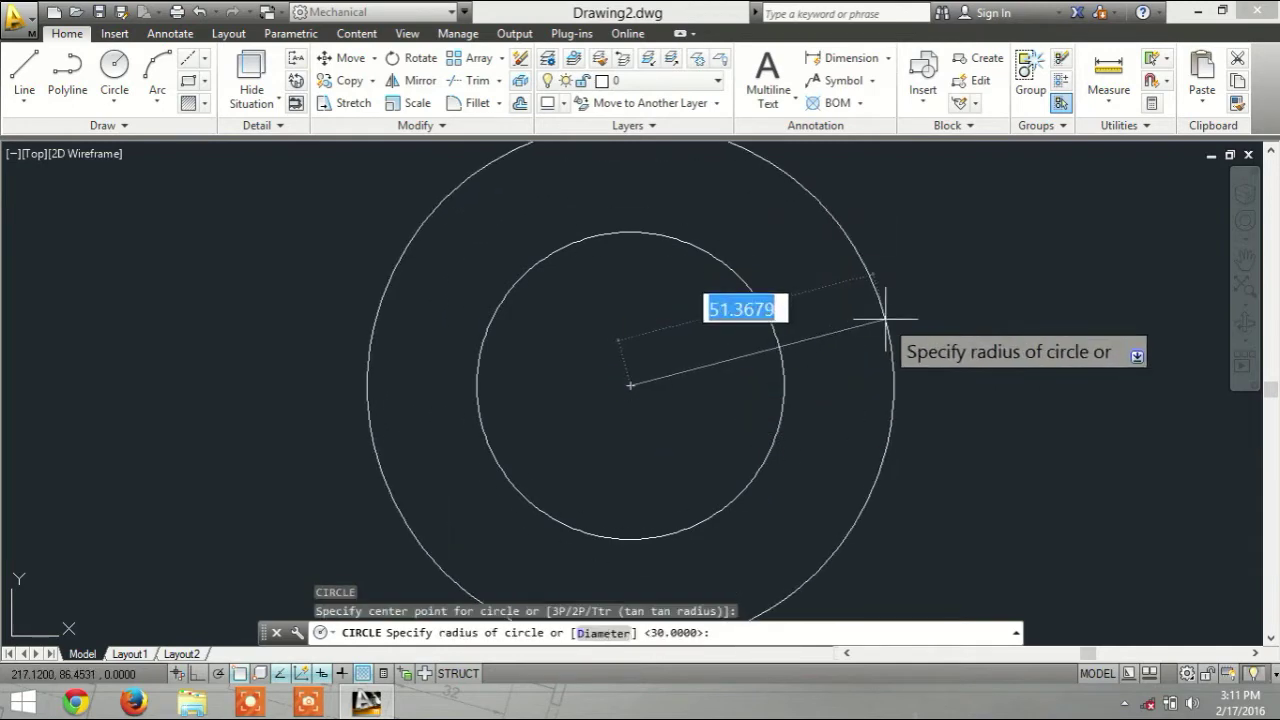
{"action": "type", "text": "34"}
{"action": "key", "text": "Return"}
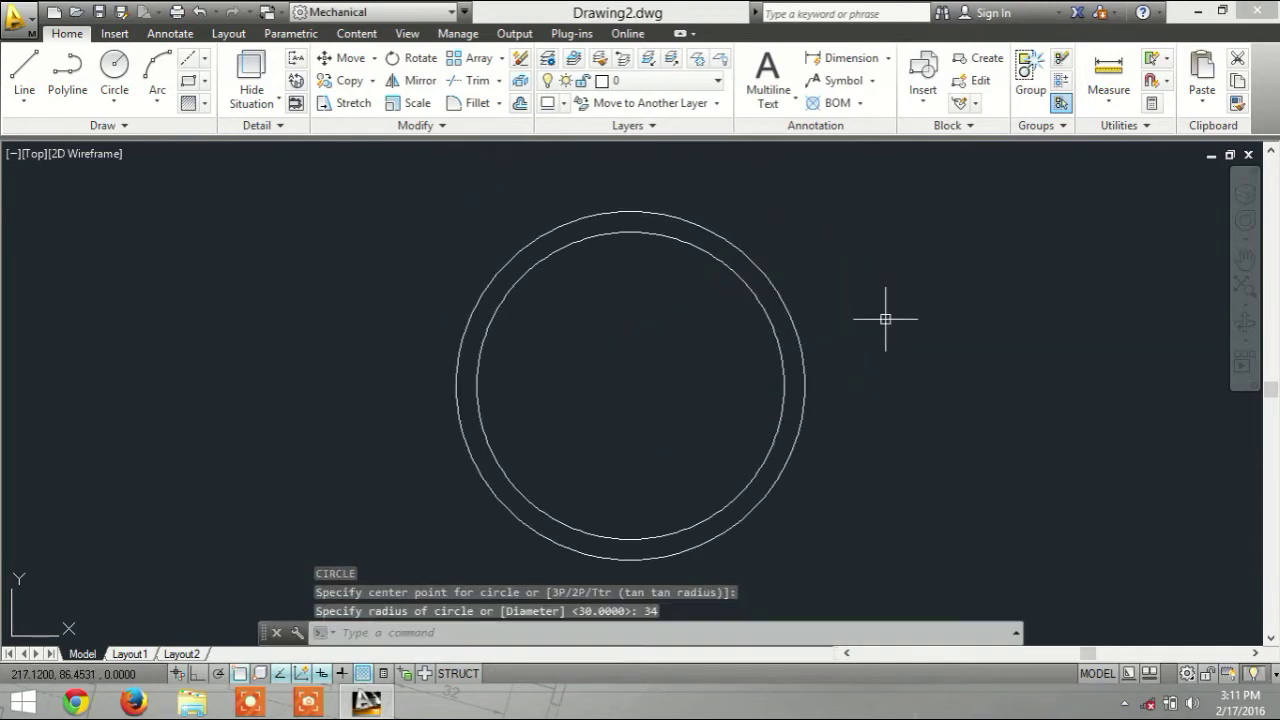
{"action": "key", "text": "Return"}
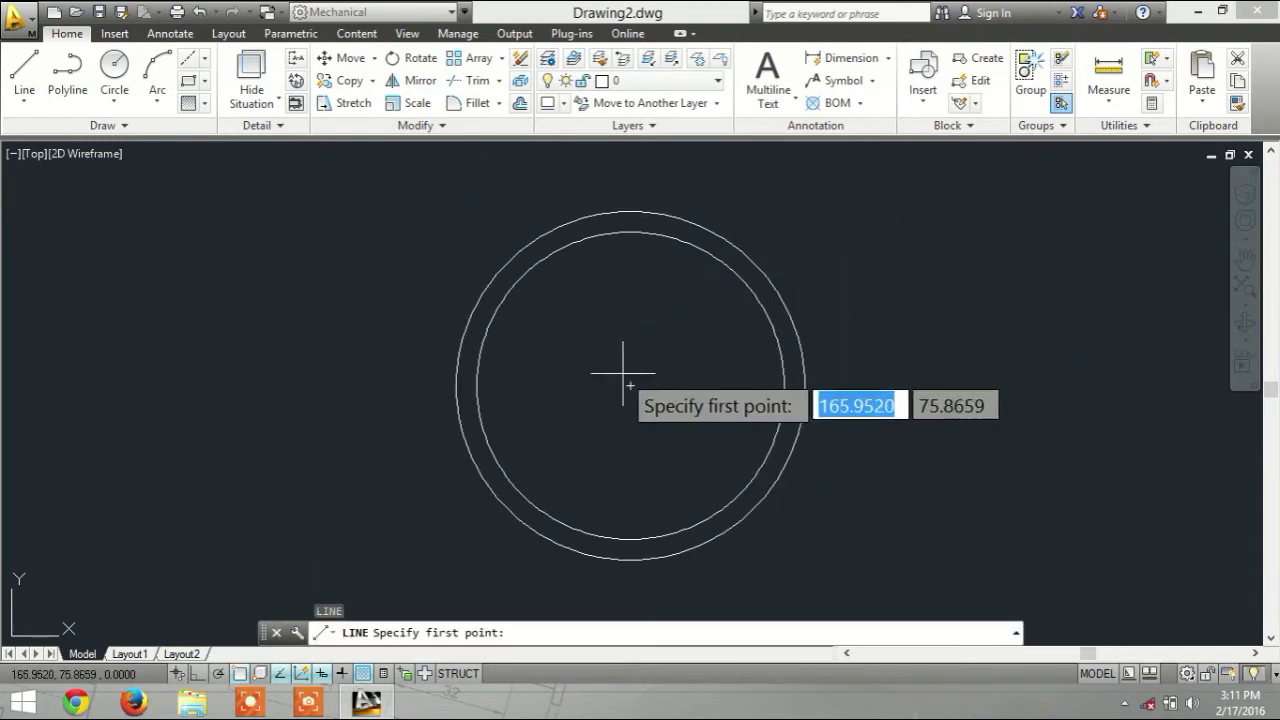
Step: Draw a horizontal line across the rings with Ortho on, its midpoint on the circles' centre
{"action": "left_click", "coordinate": [630, 385]}
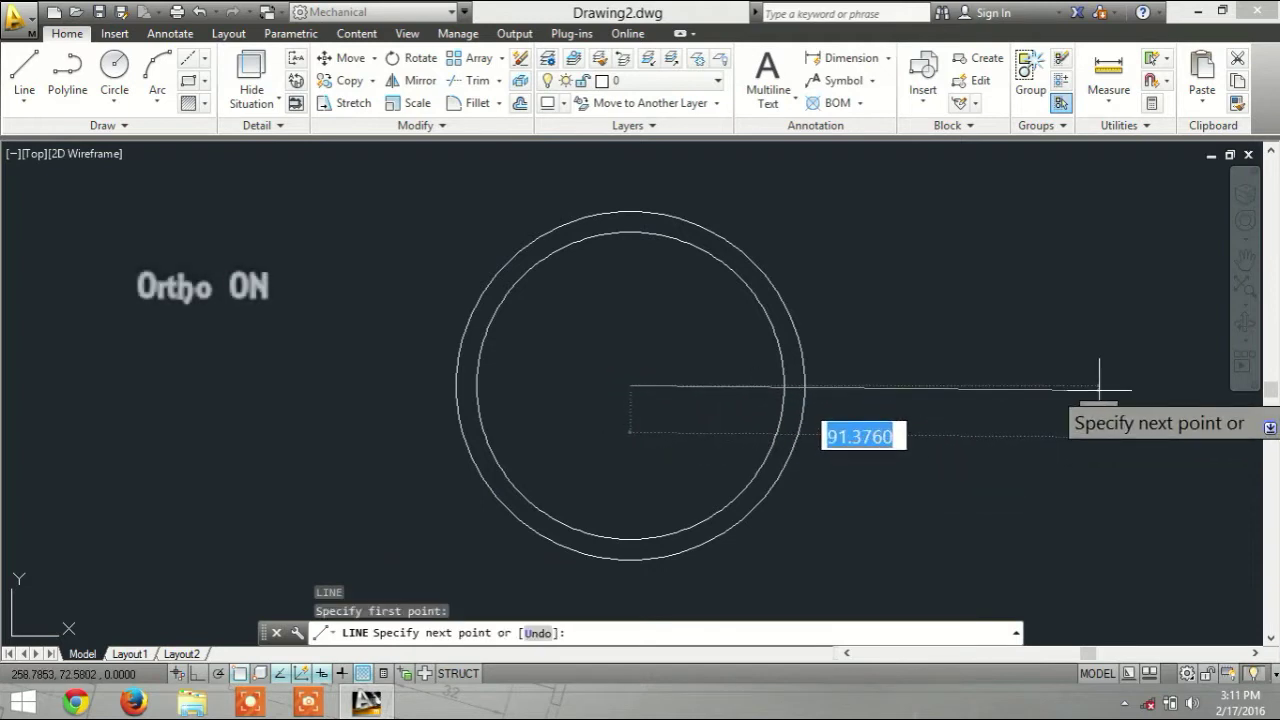
{"action": "key", "text": "F8"}
{"action": "left_click", "coordinate": [1138, 384]}
{"action": "key", "text": "Escape"}
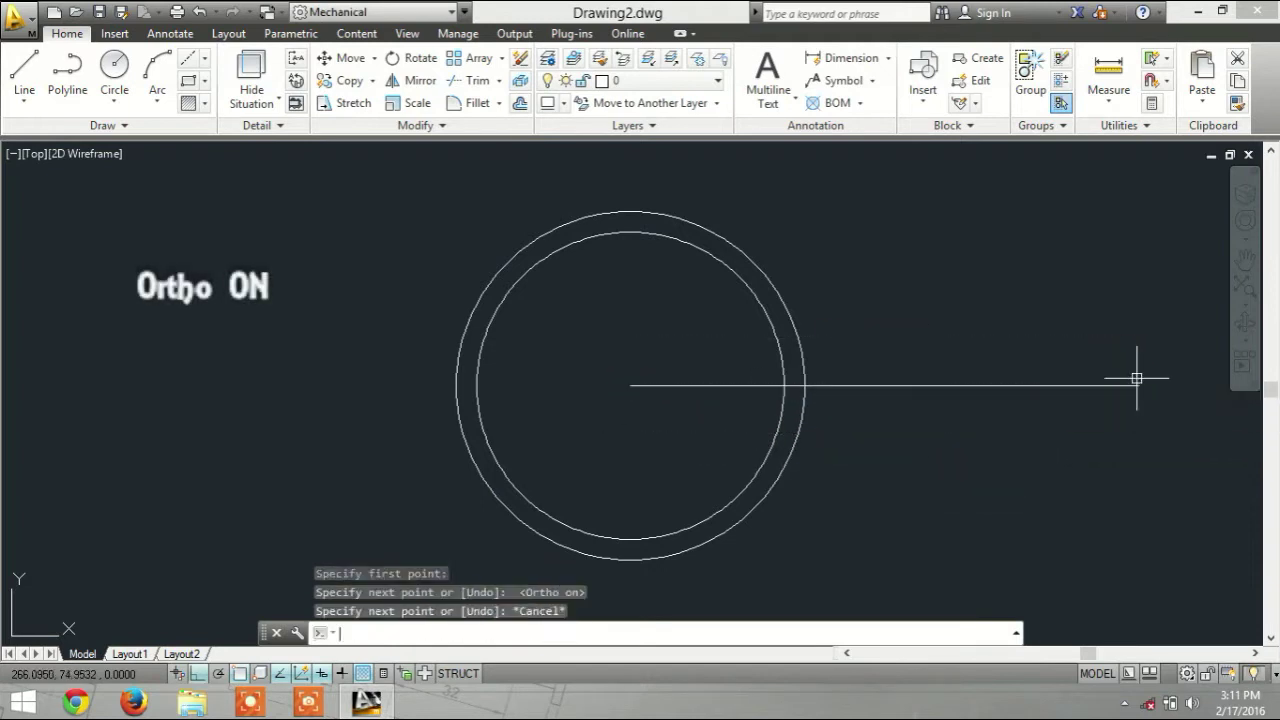
{"action": "left_click", "coordinate": [884, 385]}
{"action": "left_click", "coordinate": [630, 385]}
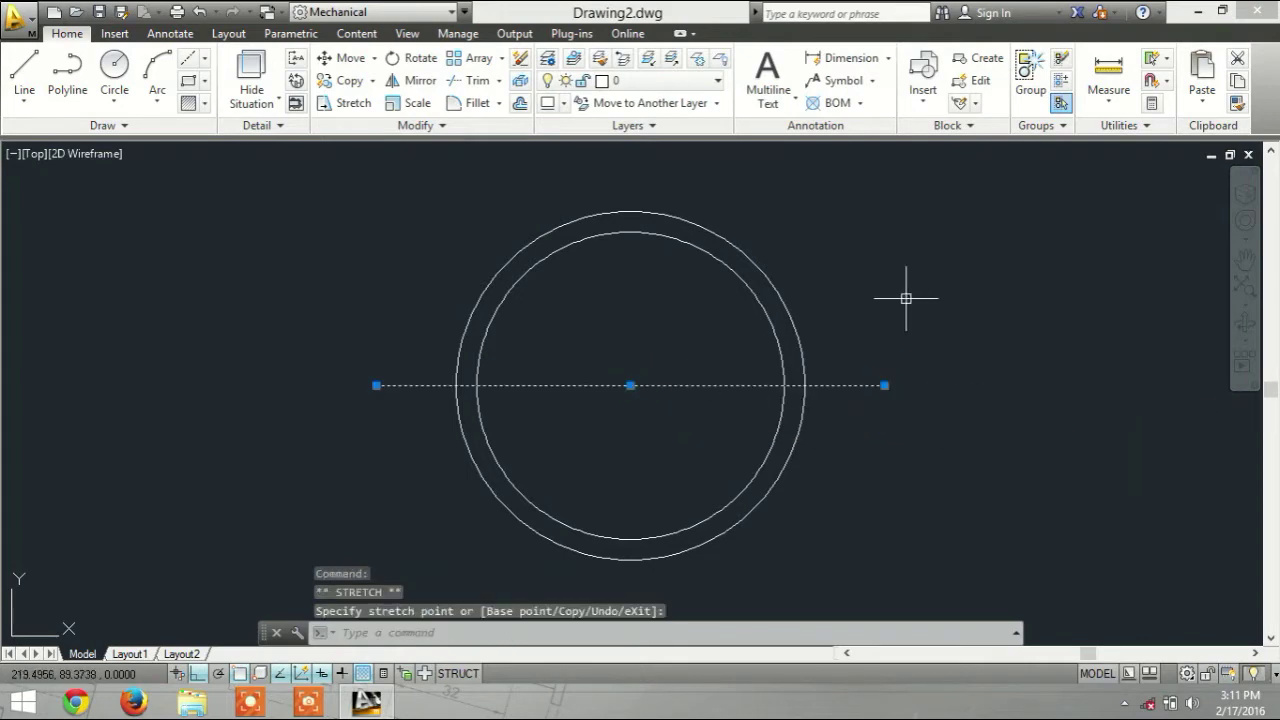
{"action": "left_click", "coordinate": [914, 293]}
{"action": "key", "text": "Escape"}
{"action": "key", "text": "Escape"}
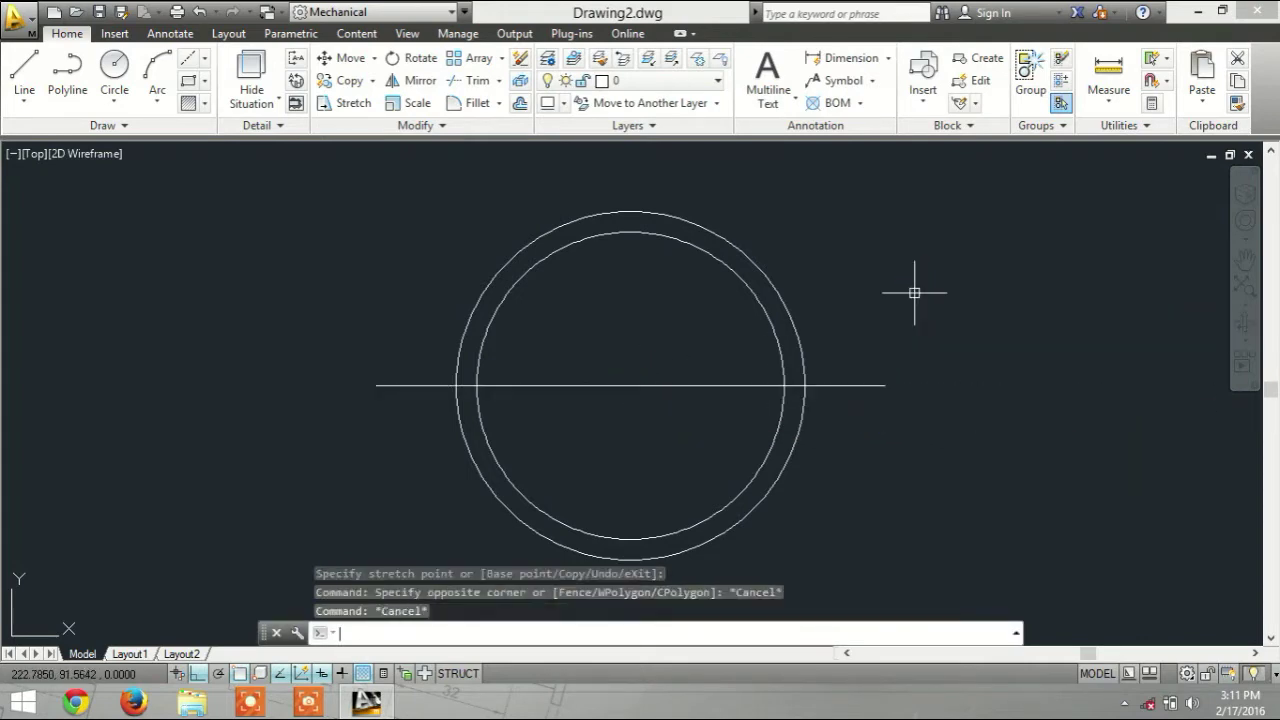
Step: Offset the horizontal line 10 units upward to make a parallel copy
{"action": "type", "text": "OFFSET"}
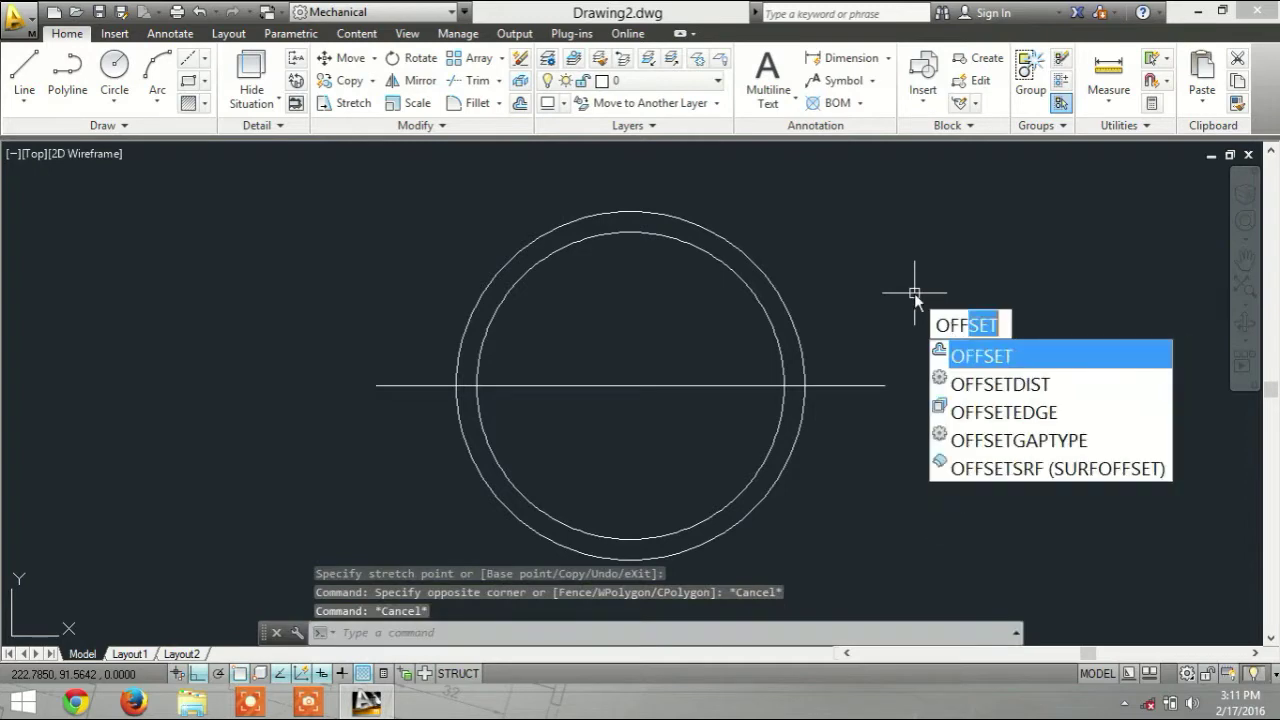
{"action": "key", "text": "Return"}
{"action": "type", "text": "10"}
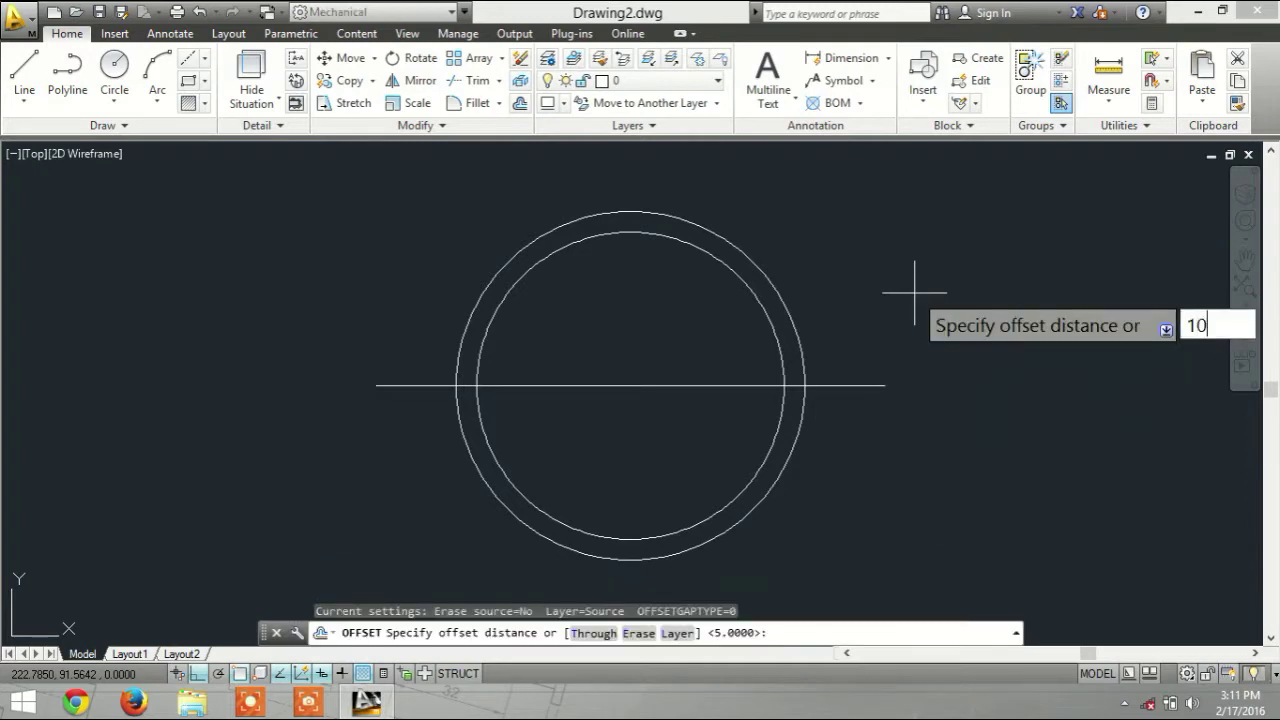
{"action": "key", "text": "Return"}
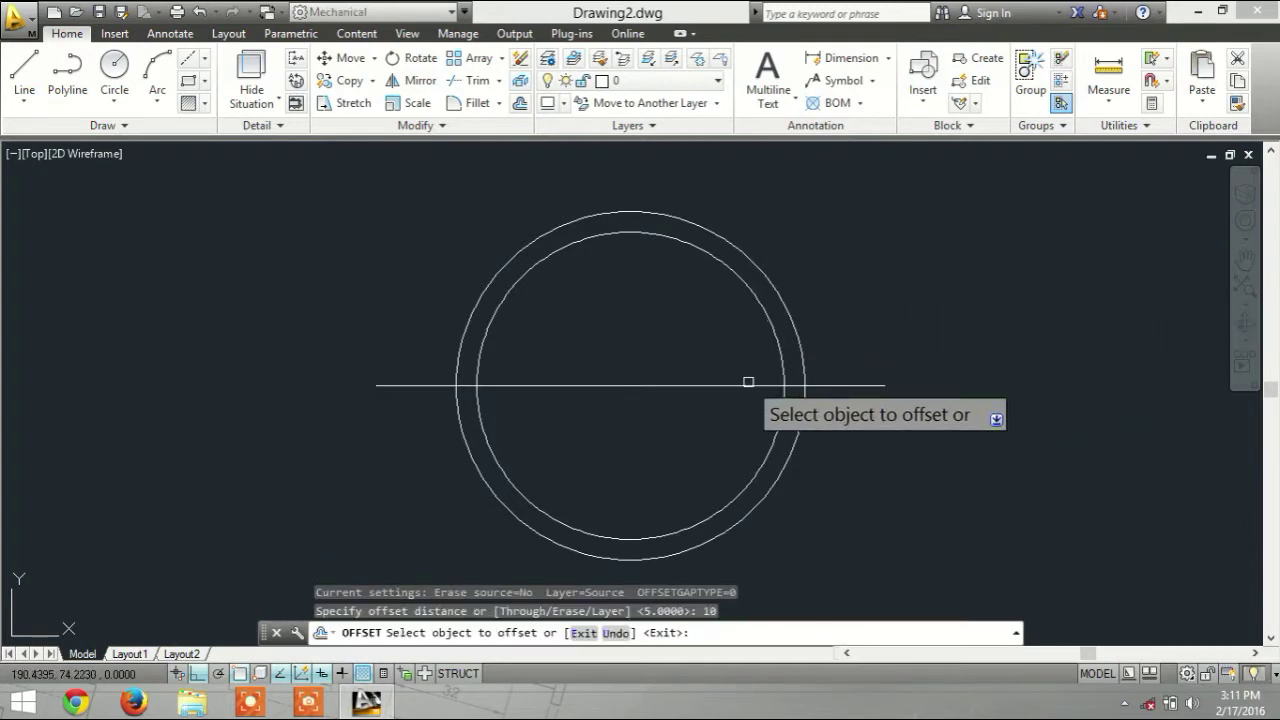
{"action": "left_click", "coordinate": [748, 381]}
{"action": "left_click", "coordinate": [827, 209]}
{"action": "key", "text": "Escape"}
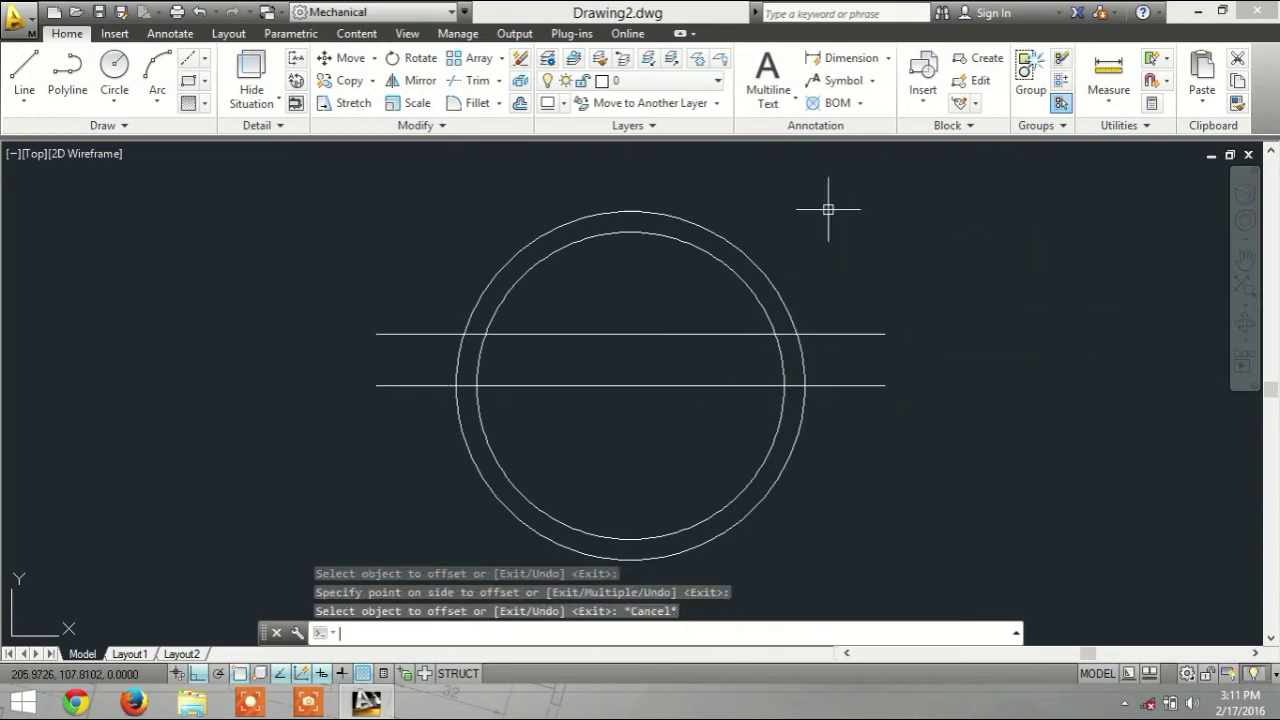
{"action": "type", "text": "t"}
{"action": "key", "text": "Return"}
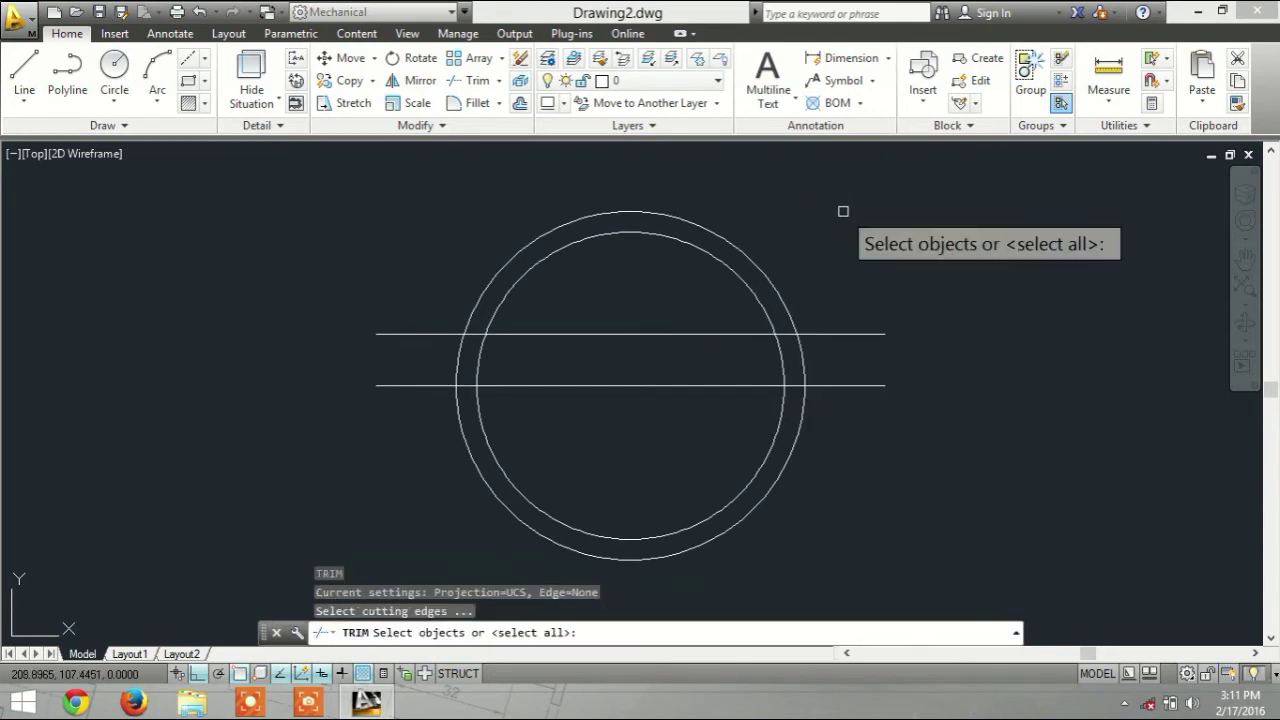
Step: Trim the line ends outside the rings and the ring pieces between the two lines
{"action": "key", "text": "Return"}
{"action": "left_click", "coordinate": [867, 333]}
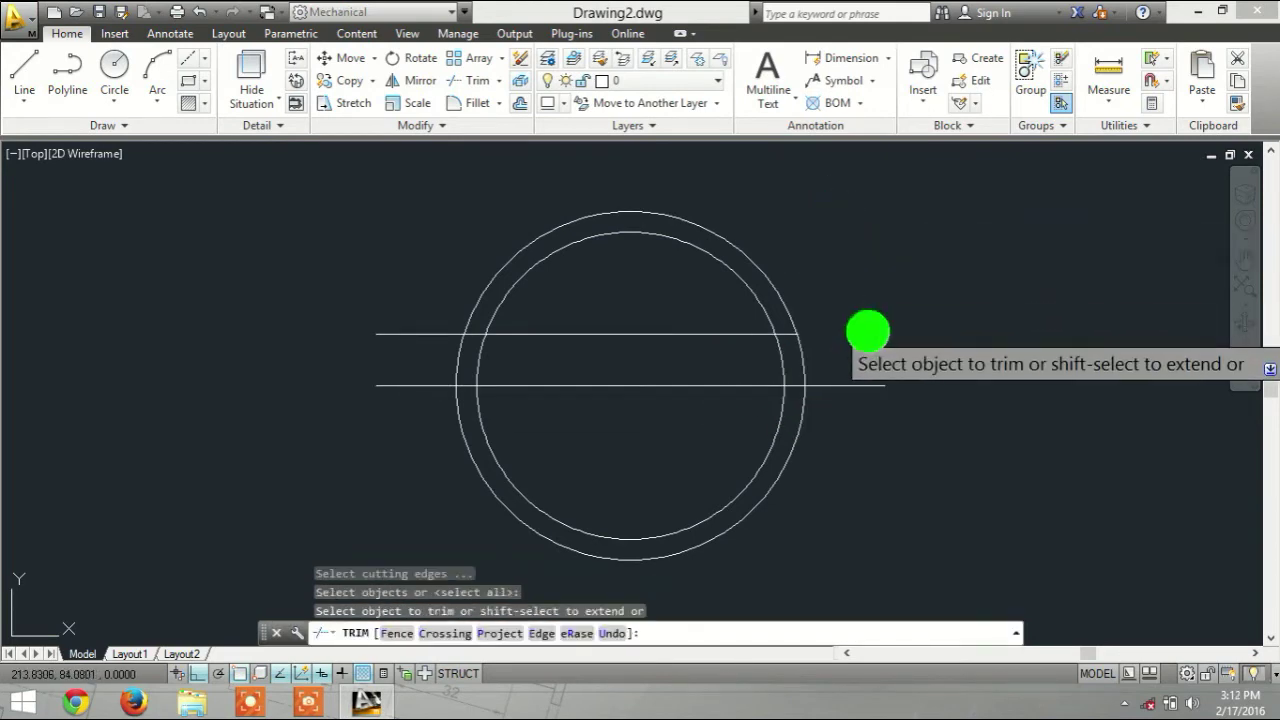
{"action": "left_click", "coordinate": [871, 381]}
{"action": "left_click", "coordinate": [425, 334]}
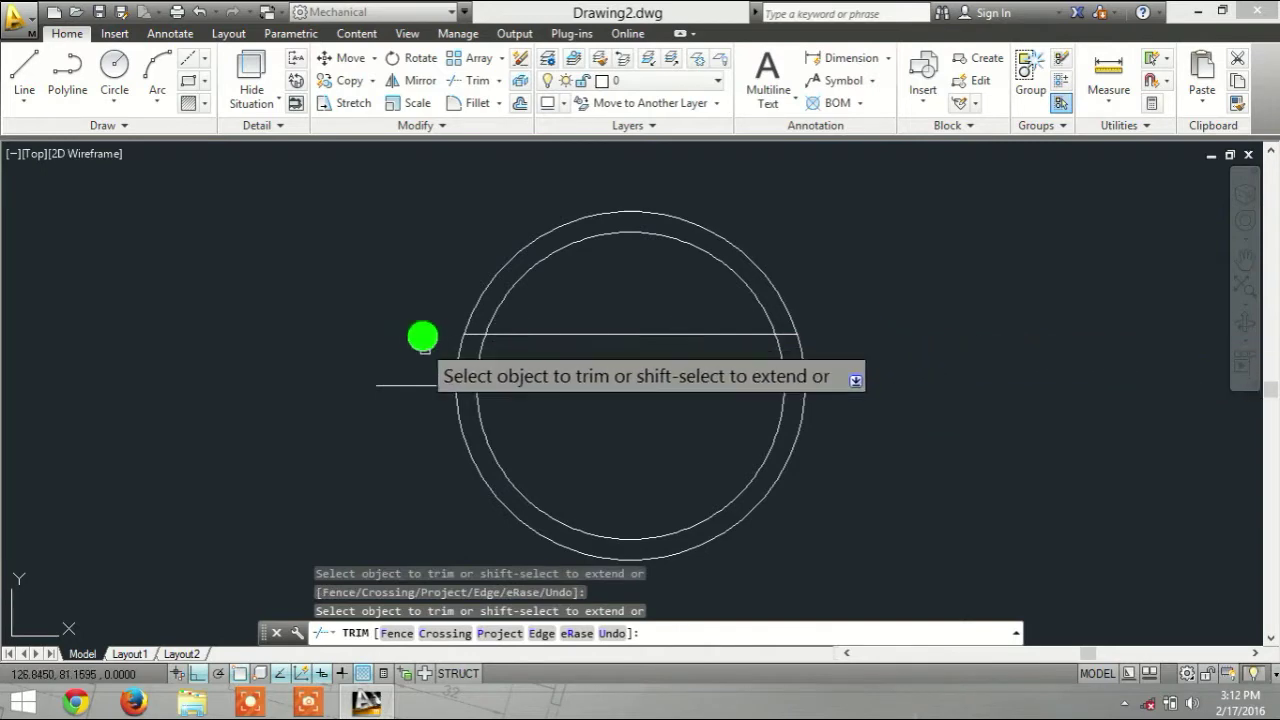
{"action": "left_click", "coordinate": [422, 381]}
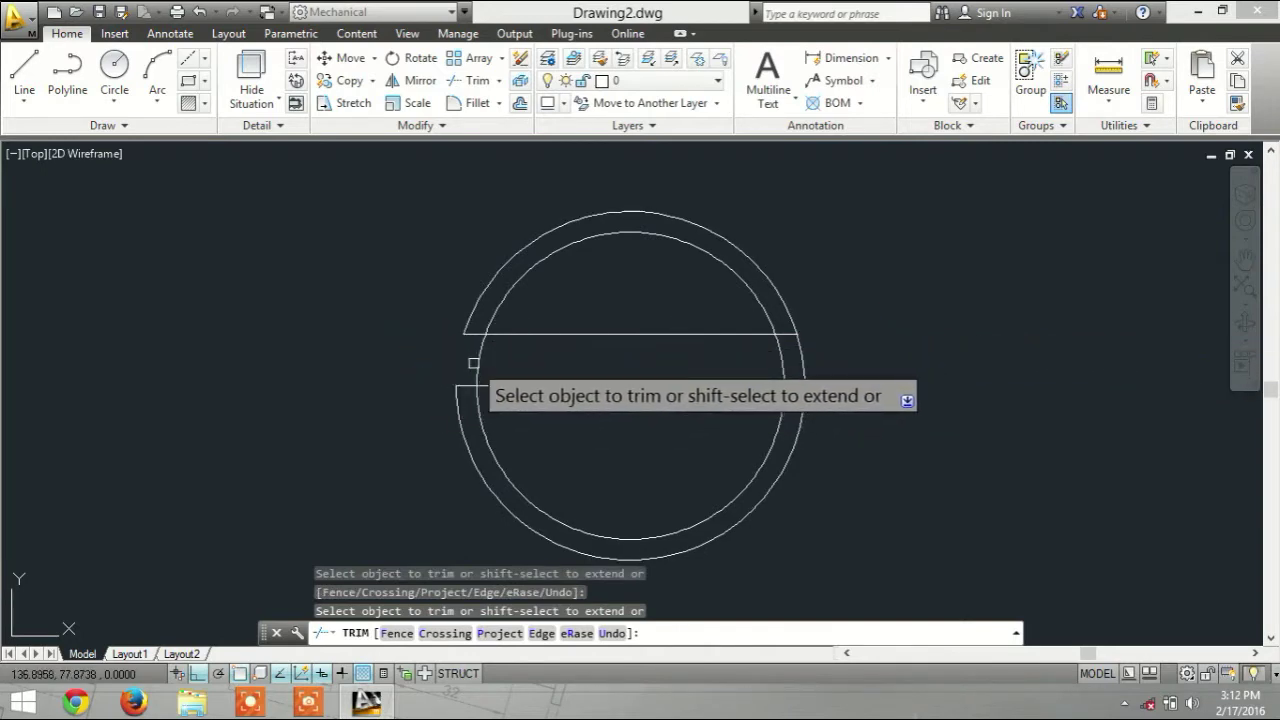
{"action": "left_click", "coordinate": [543, 329]}
{"action": "left_click", "coordinate": [566, 389]}
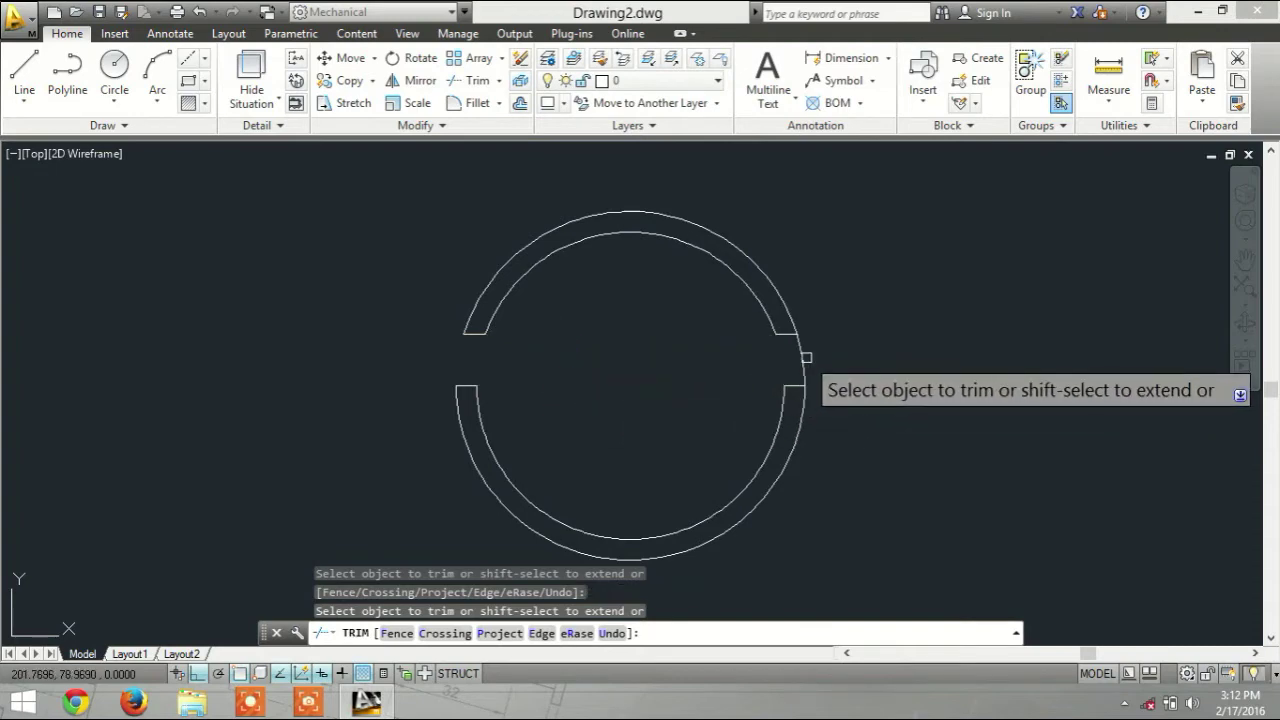
{"action": "right_click", "coordinate": [840, 354]}
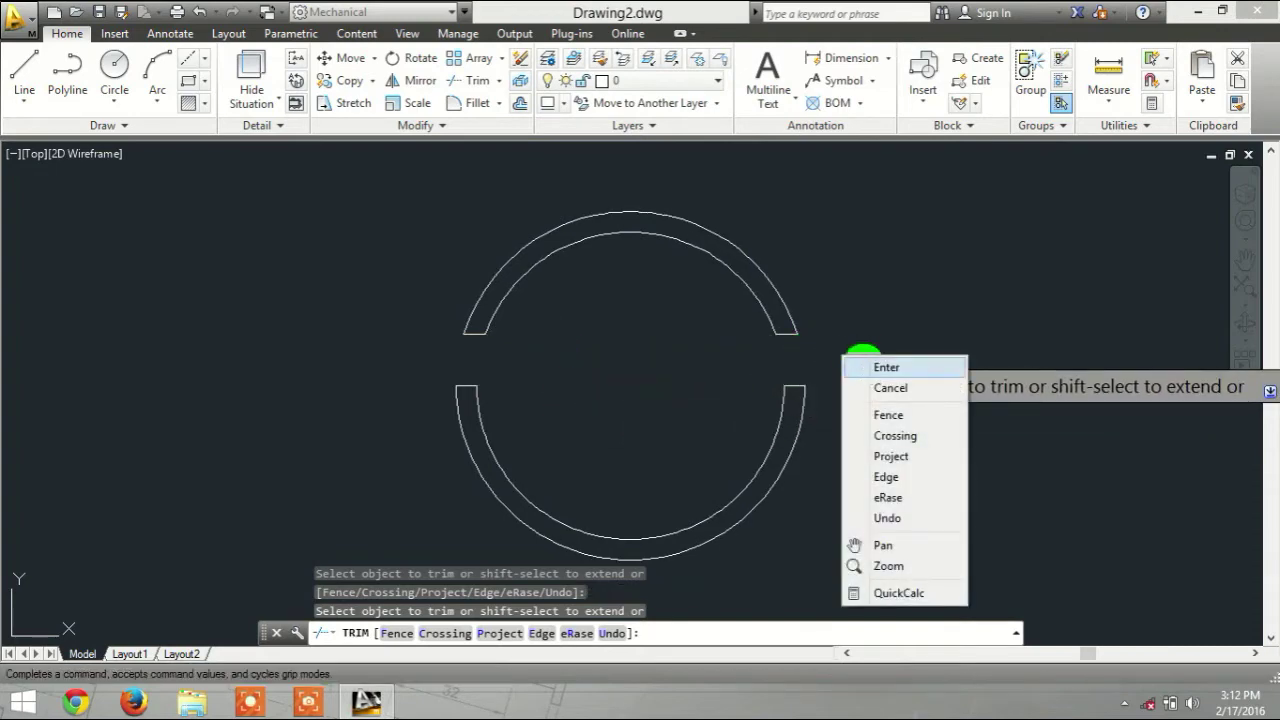
{"action": "left_click", "coordinate": [872, 366]}
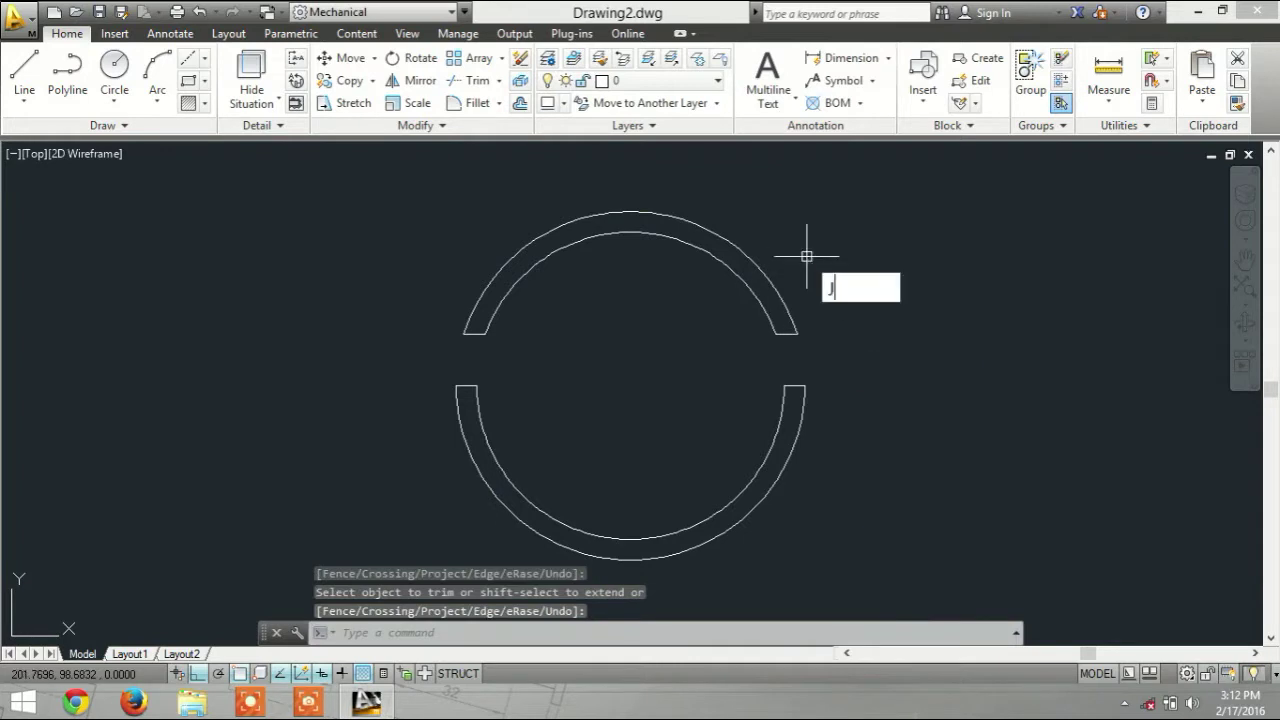
Step: Join the upper band's four pieces and the lower band's four pieces into closed polylines
{"action": "key", "text": "Return"}
{"action": "left_click", "coordinate": [309, 171]}
{"action": "left_click", "coordinate": [890, 356]}
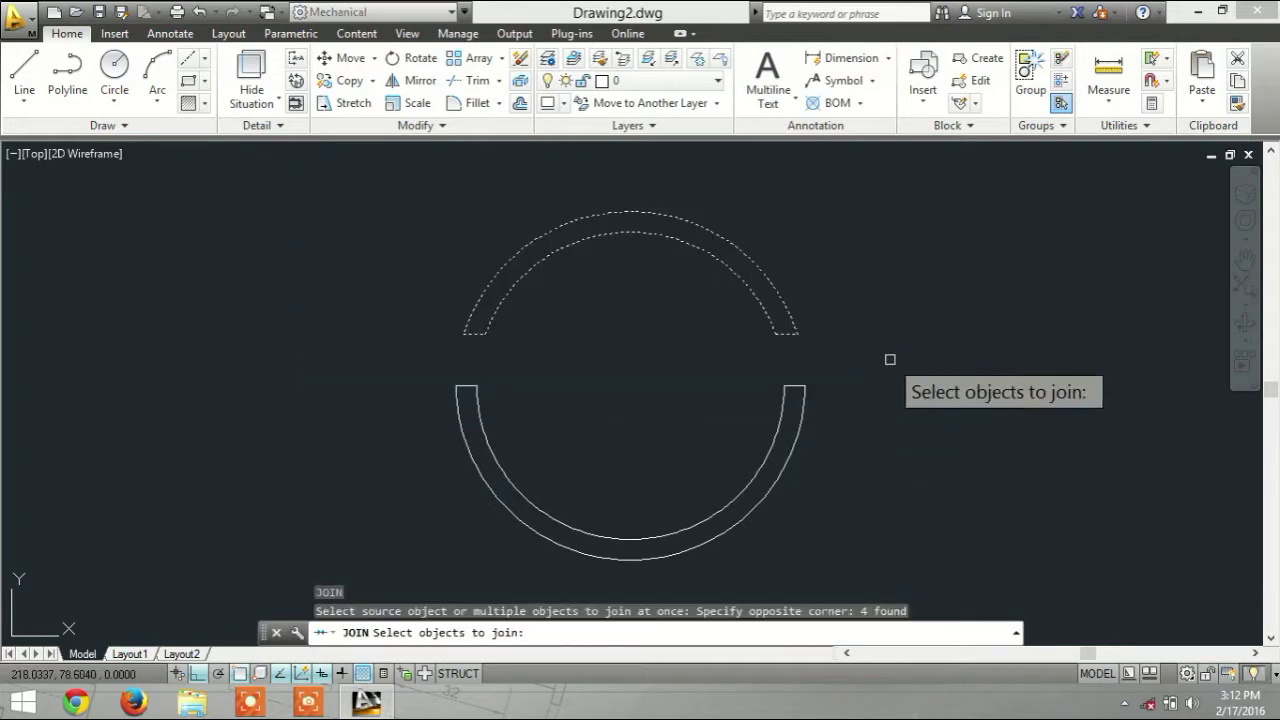
{"action": "key", "text": "Return"}
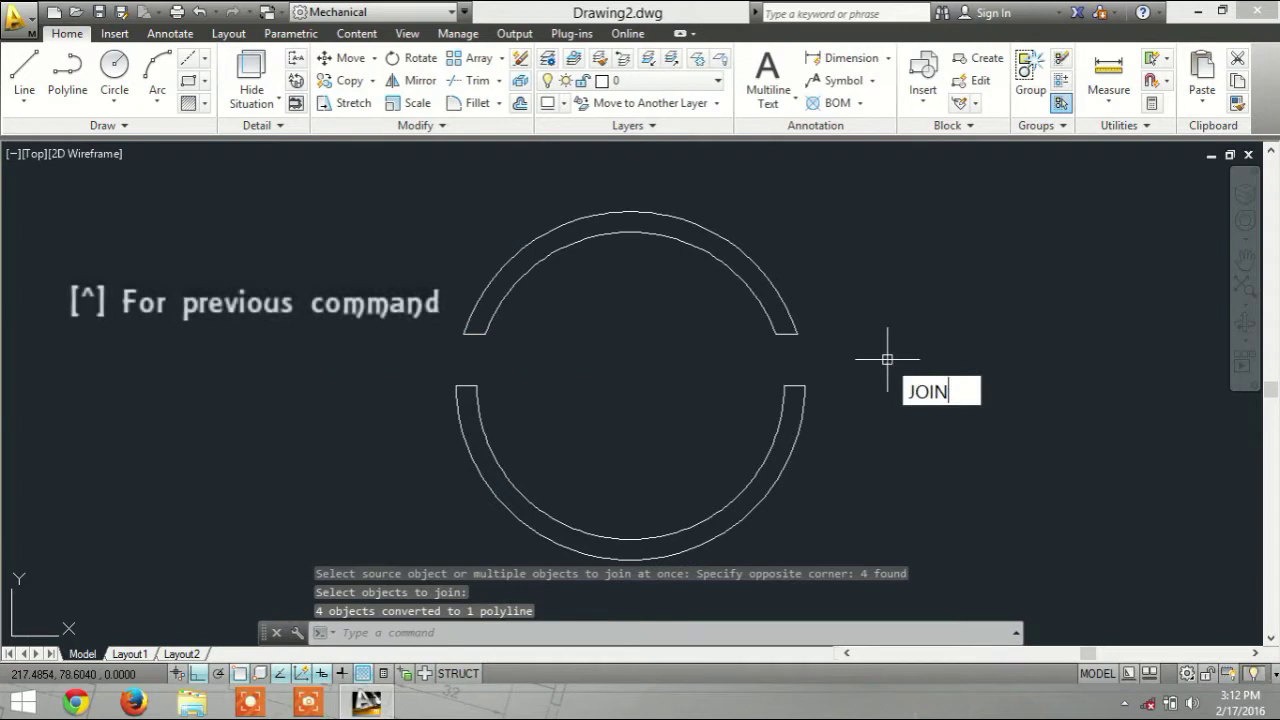
{"action": "key", "text": "Return"}
{"action": "left_click", "coordinate": [871, 363]}
{"action": "left_click", "coordinate": [380, 581]}
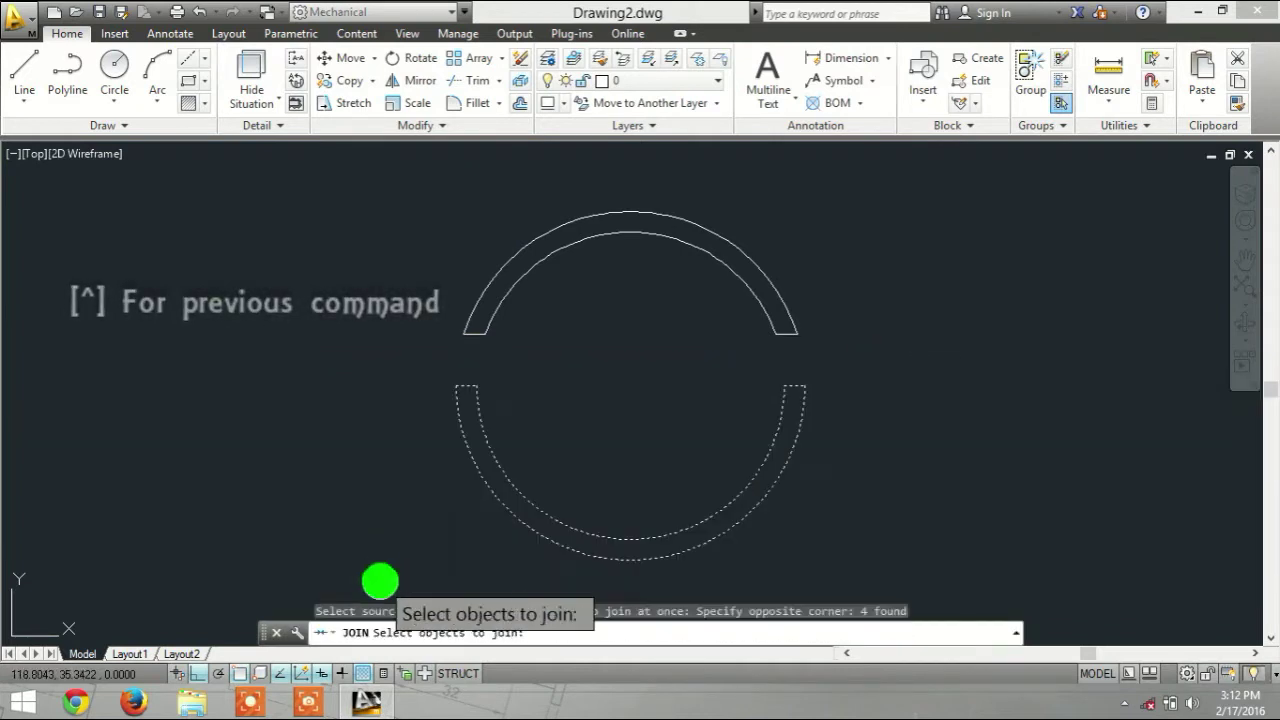
{"action": "key", "text": "Return"}
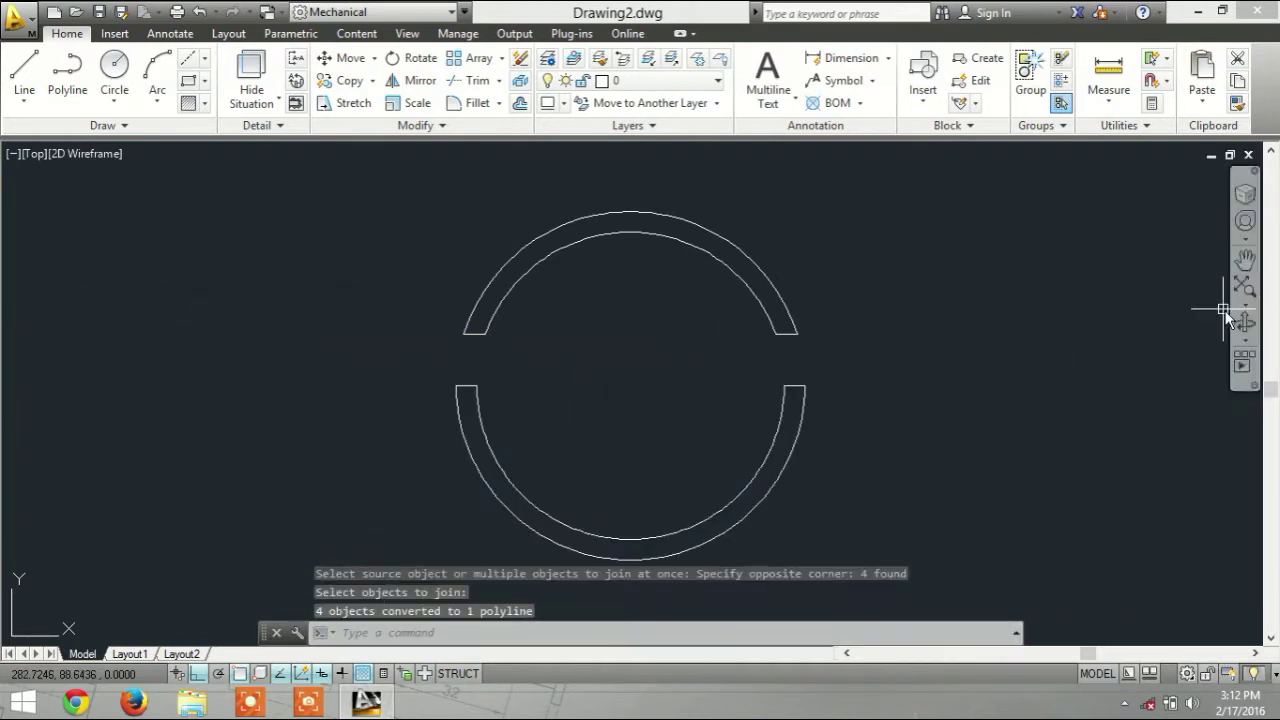
{"action": "left_click", "coordinate": [1240, 325]}
Step: Tilt the view and extrude both arc bands to a height of 4
{"action": "mouse_move", "coordinate": [900, 437]}
{"action": "left_mouse_down"}
{"action": "mouse_move", "coordinate": [948, 386]}
{"action": "mouse_move", "coordinate": [941, 344]}
{"action": "left_mouse_up"}
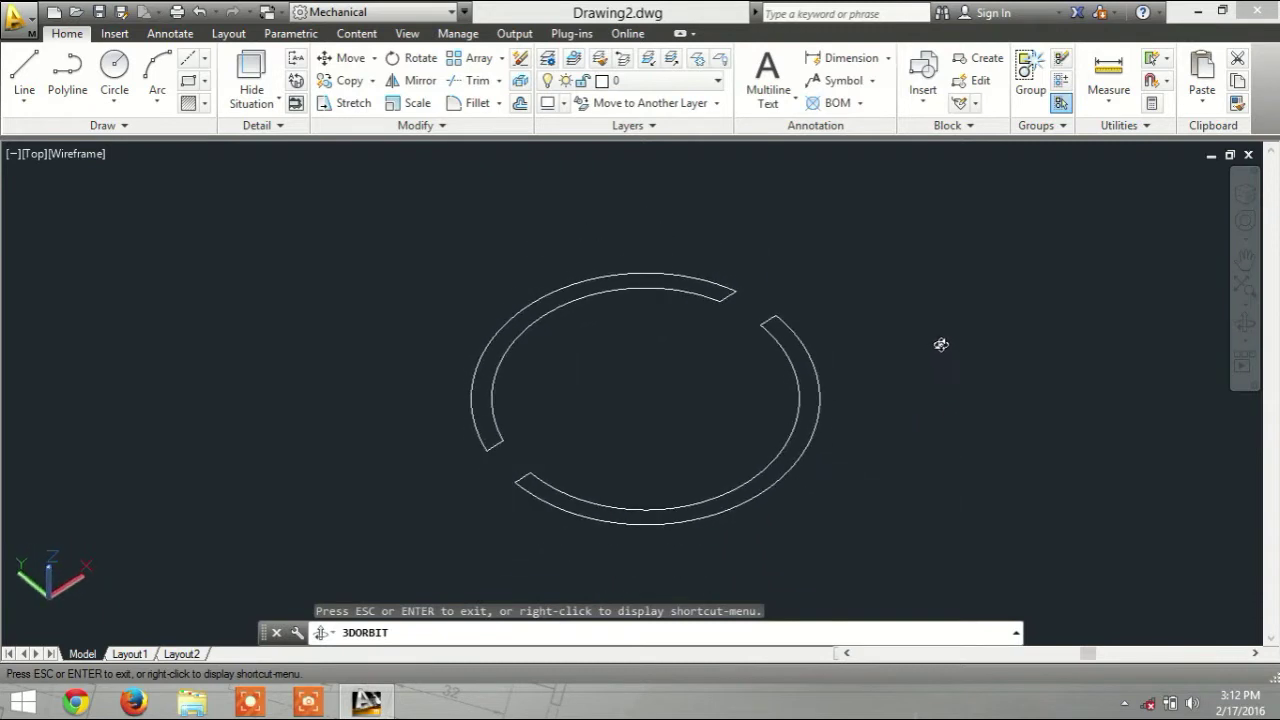
{"action": "key", "text": "Escape"}
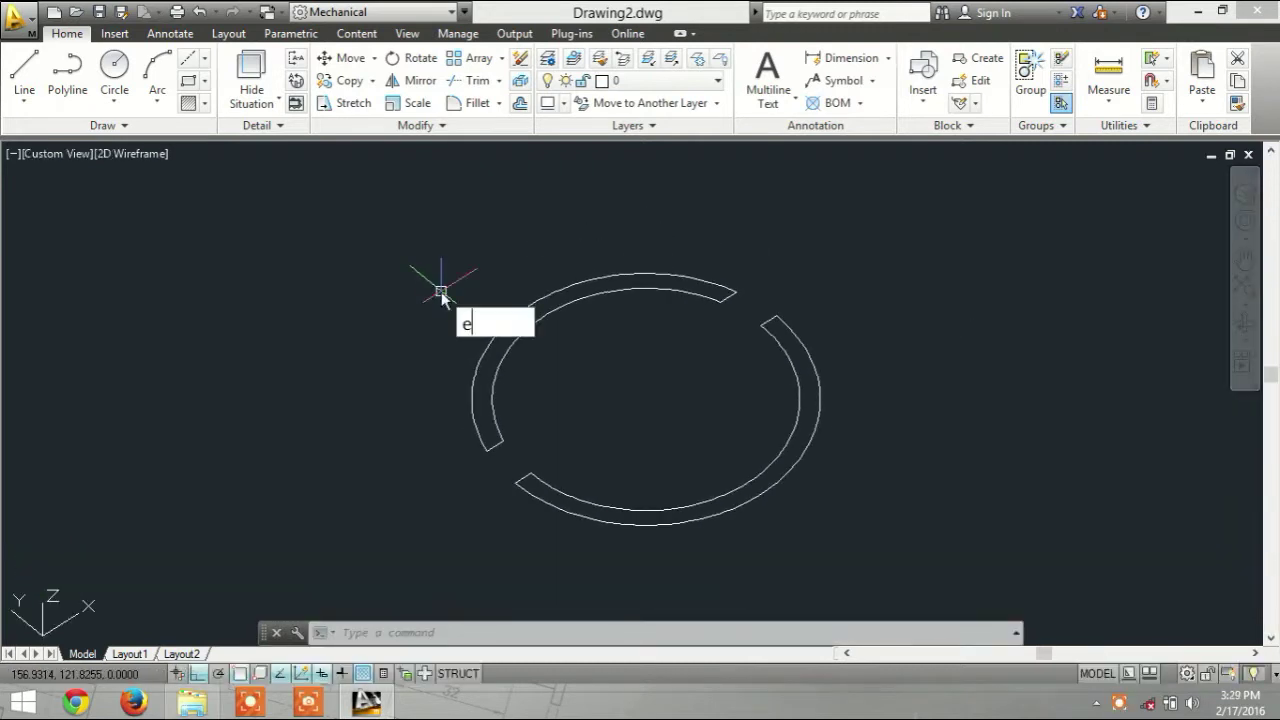
{"action": "type", "text": "t"}
{"action": "key", "text": "Return"}
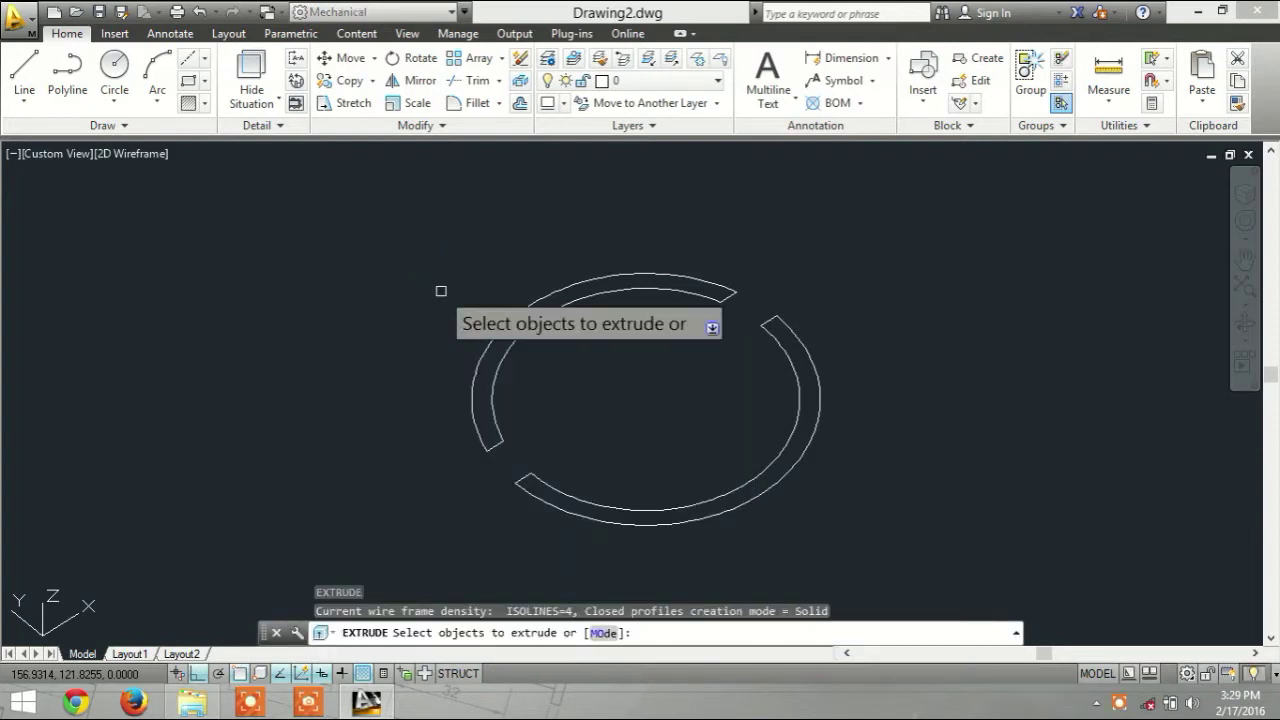
{"action": "left_click", "coordinate": [520, 304]}
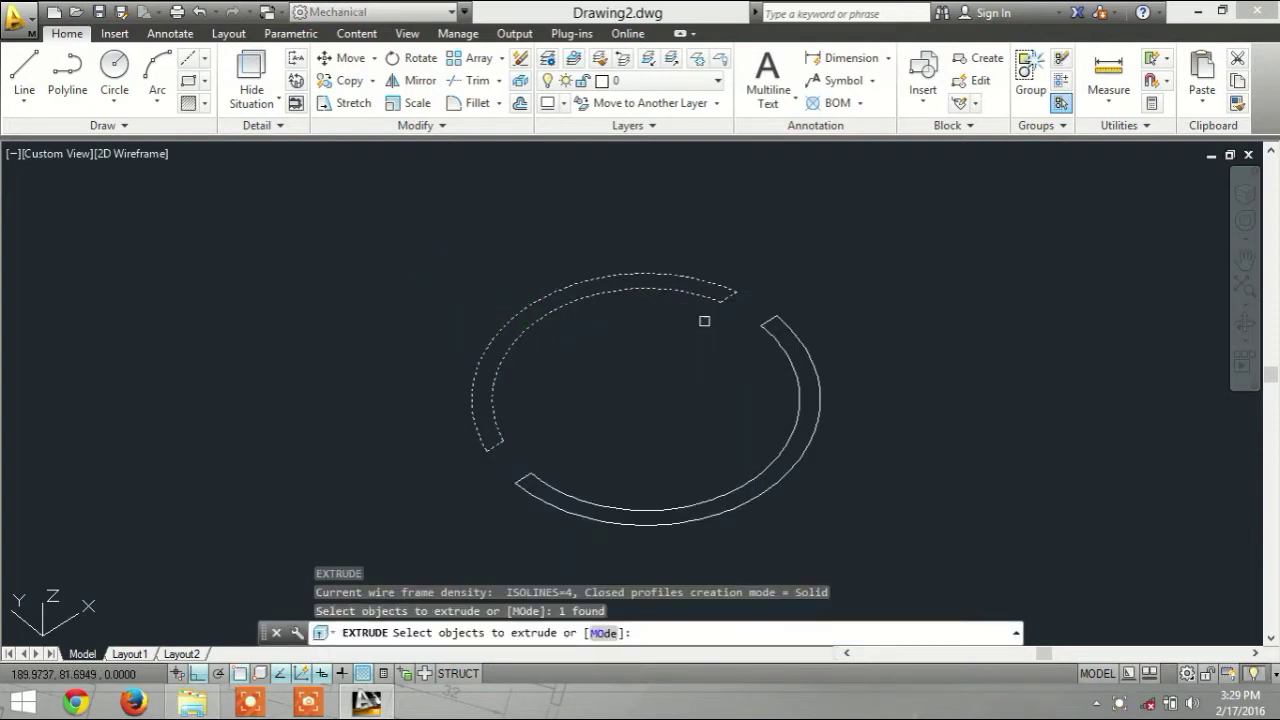
{"action": "left_click", "coordinate": [777, 348]}
{"action": "right_click", "coordinate": [843, 357]}
{"action": "left_click", "coordinate": [866, 366]}
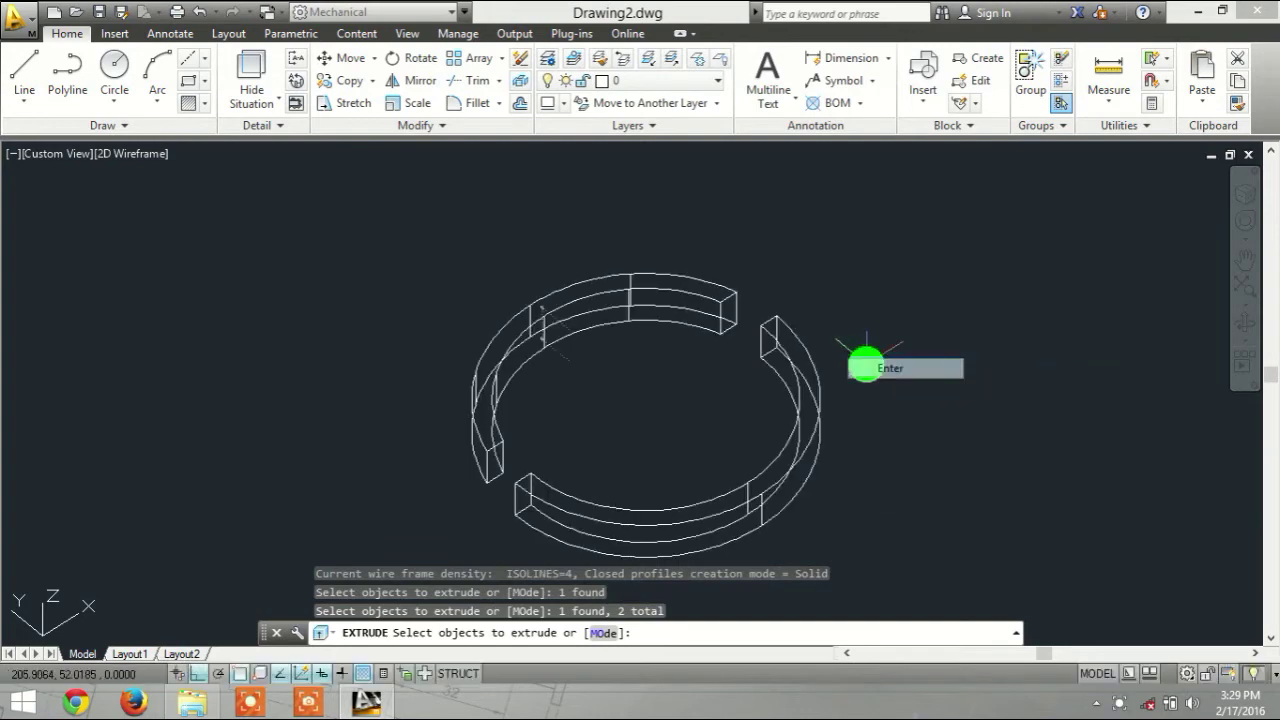
{"action": "type", "text": "4"}
{"action": "key", "text": "Return"}
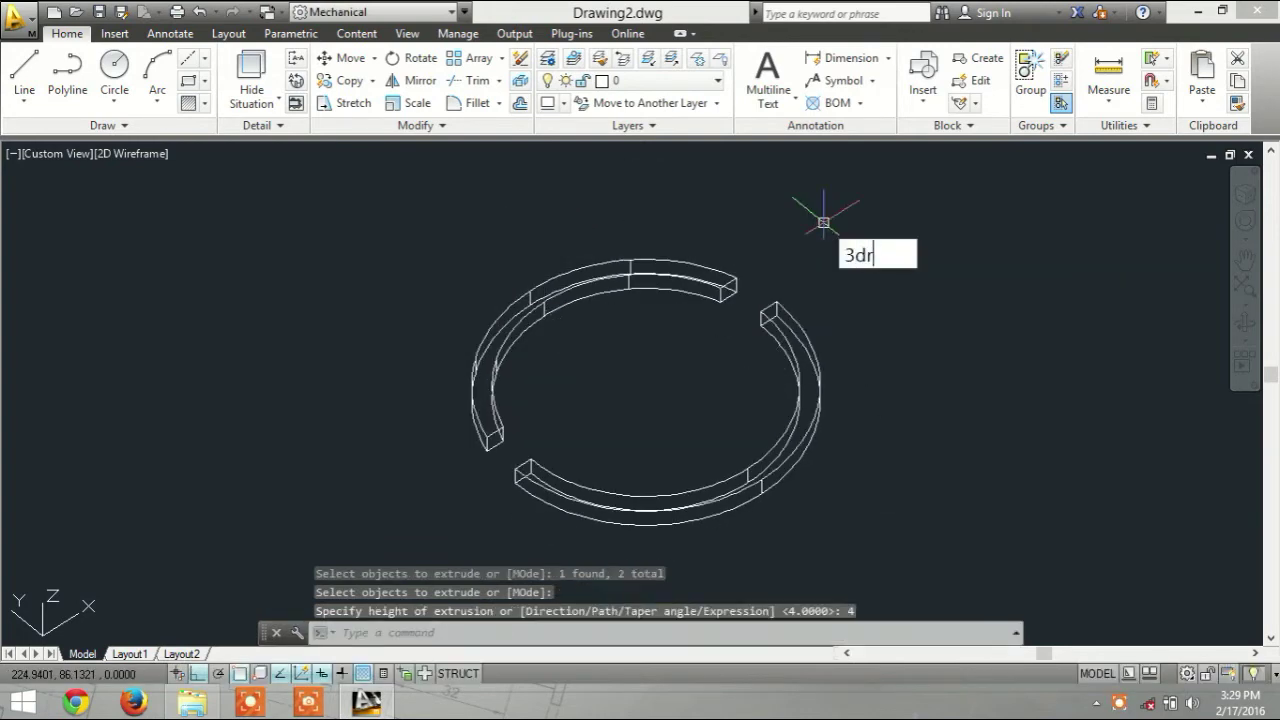
Step: Rotate the upper and right extruded arc bars upright with 3DROTATE
{"action": "type", "text": "otate"}
{"action": "key", "text": "Return"}
{"action": "left_click", "coordinate": [686, 290]}
{"action": "key", "text": "Return"}
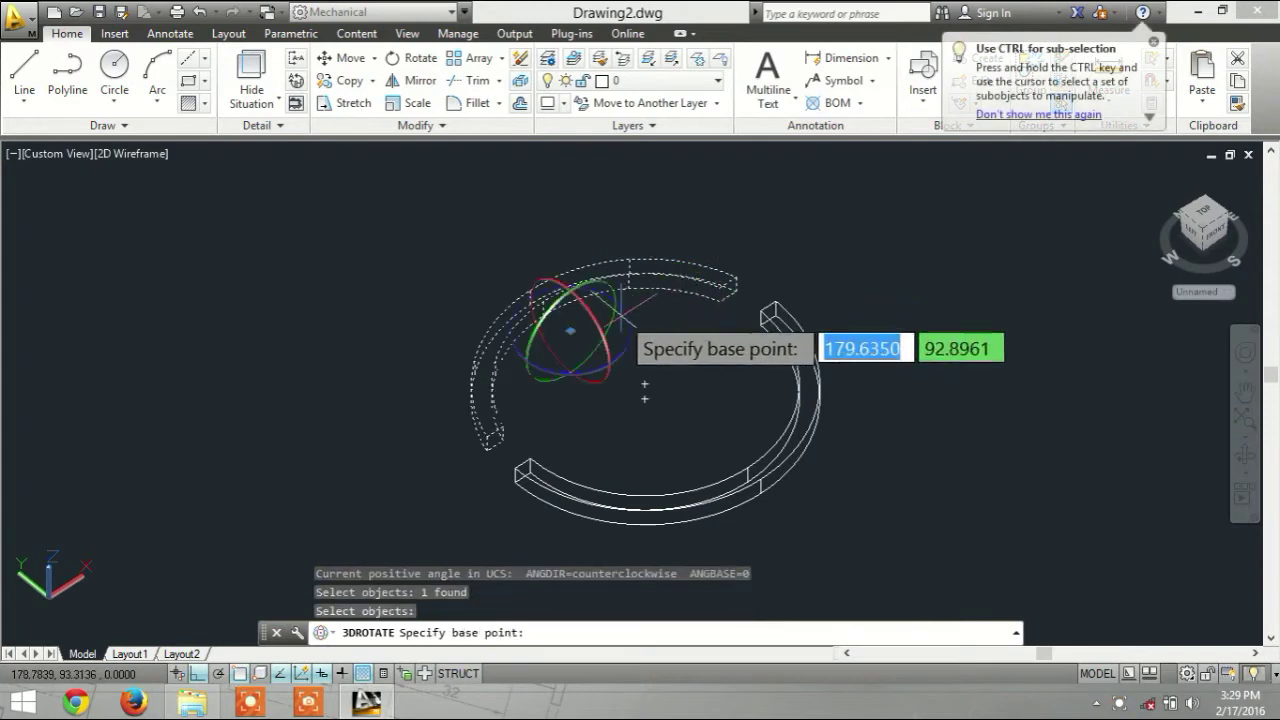
{"action": "left_click", "coordinate": [610, 345]}
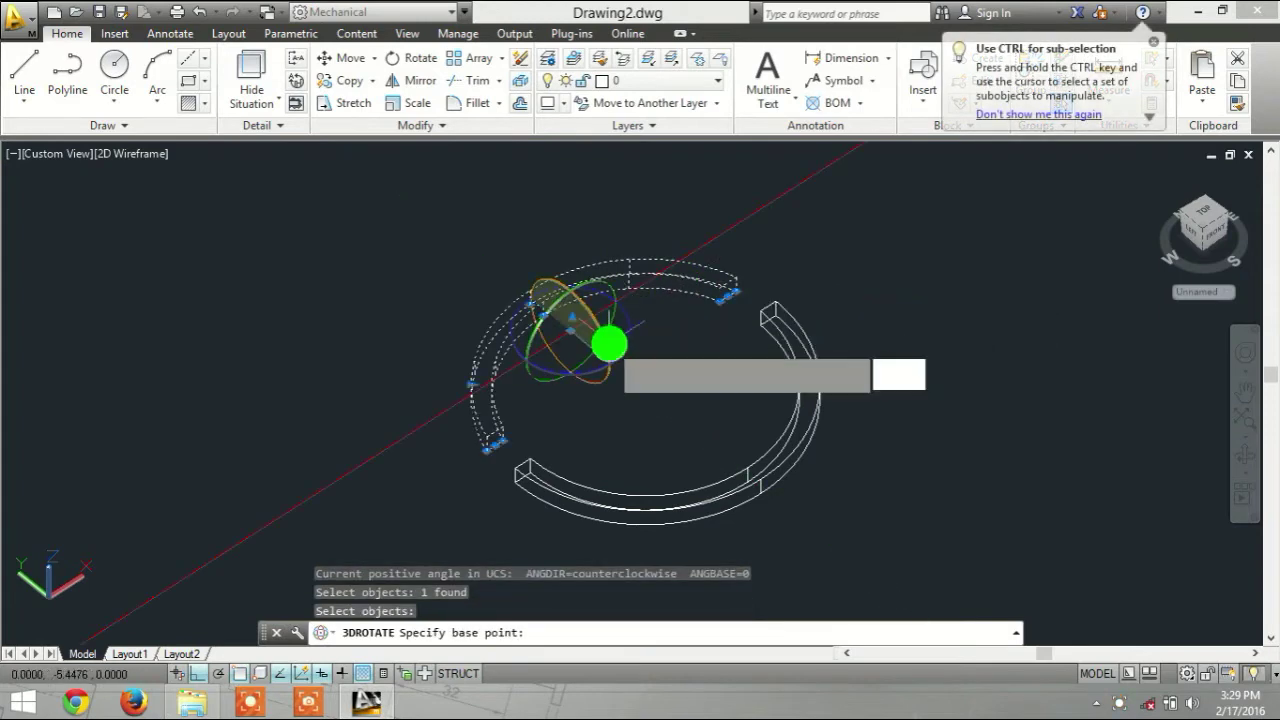
{"action": "left_click", "coordinate": [620, 225]}
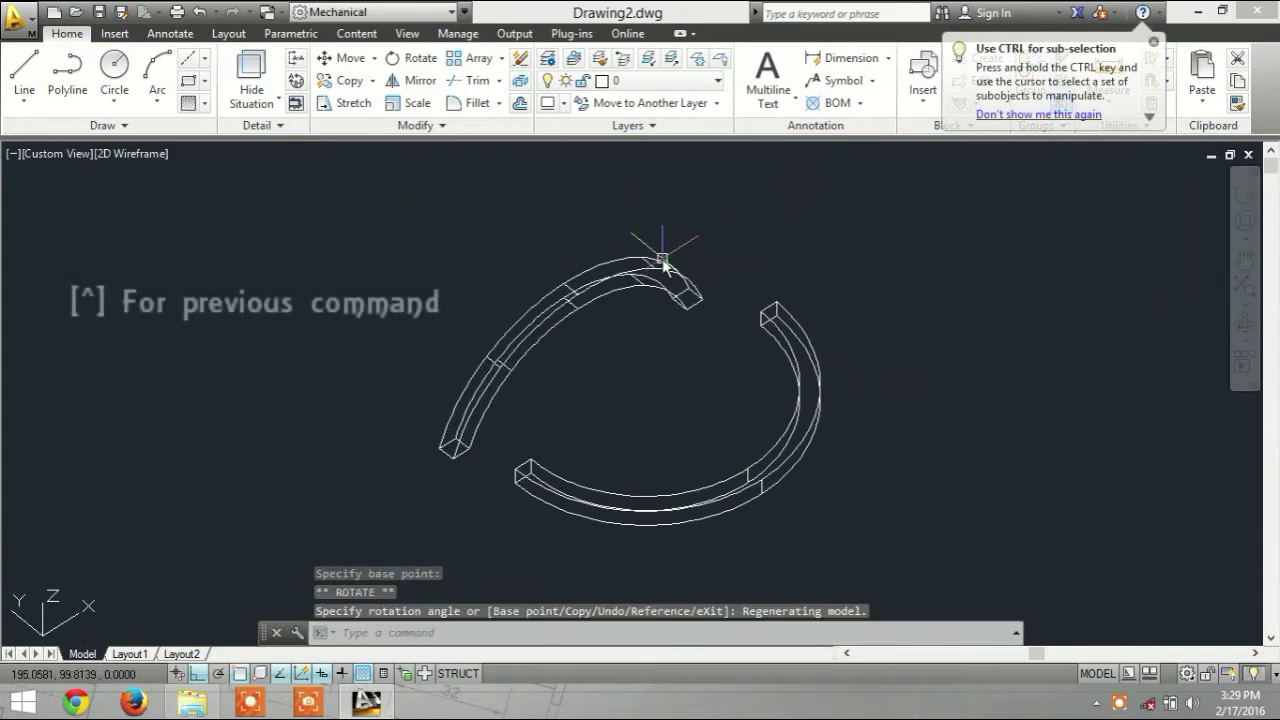
{"action": "key", "text": "Return"}
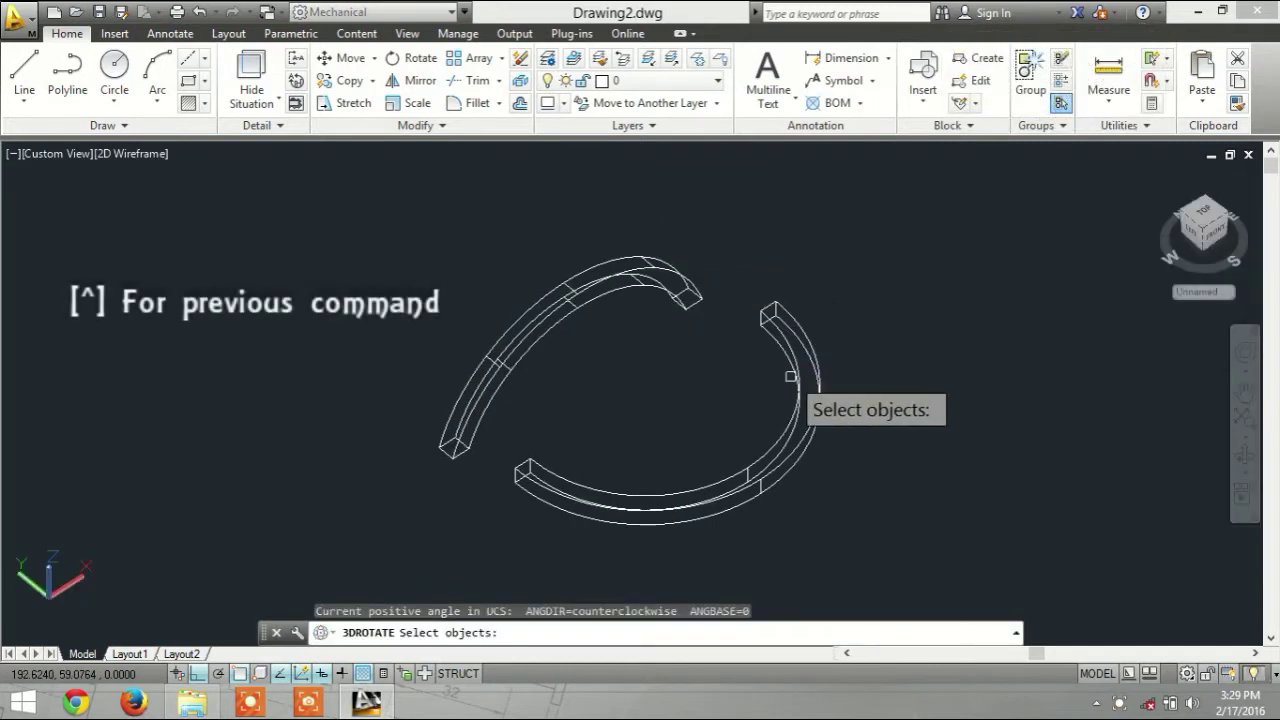
{"action": "key", "text": "Return"}
{"action": "left_click", "coordinate": [734, 449]}
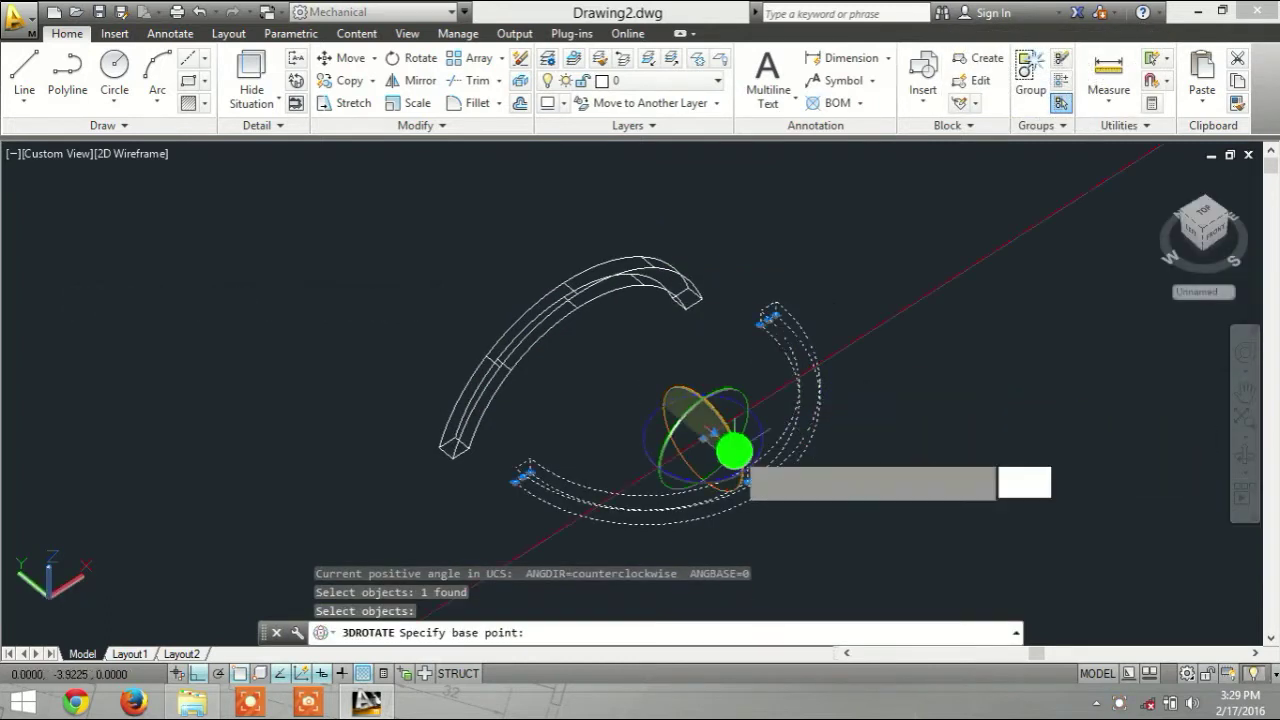
{"action": "left_click", "coordinate": [753, 235]}
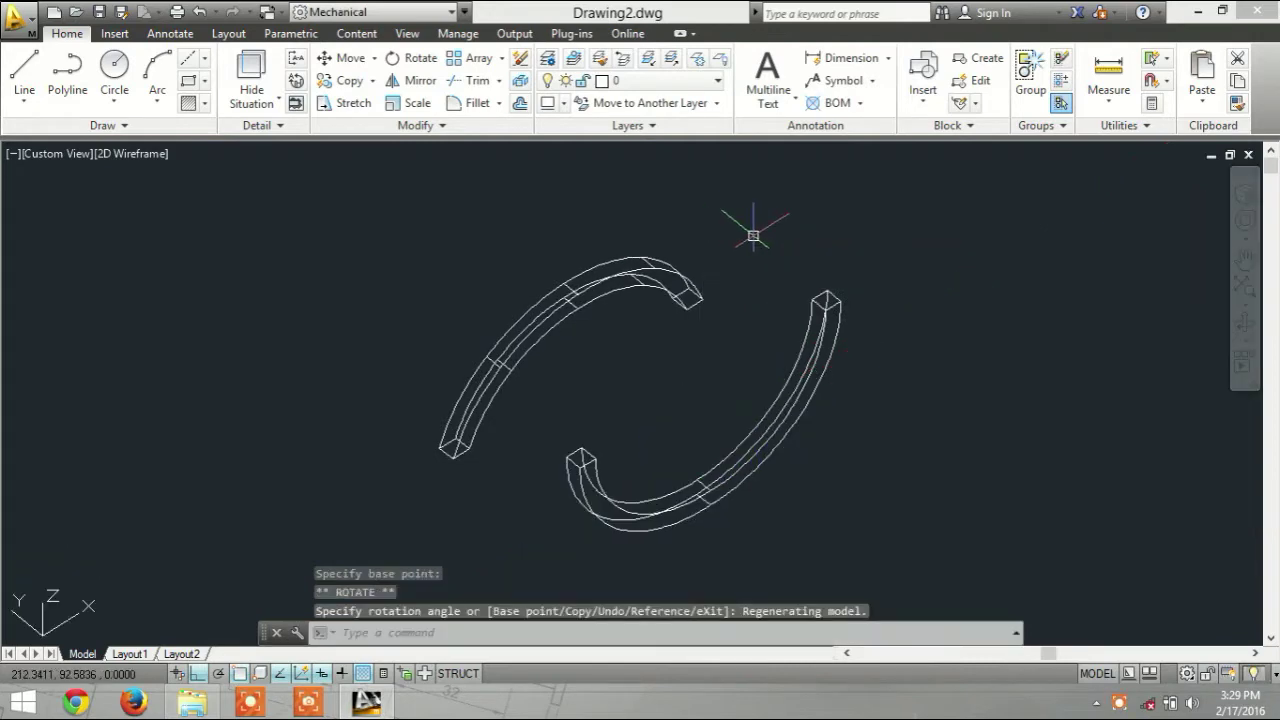
{"action": "type", "text": "CO"}
Step: Copy the upper arc leg to the upper left and the right arc leg to the lower right
{"action": "key", "text": "Return"}
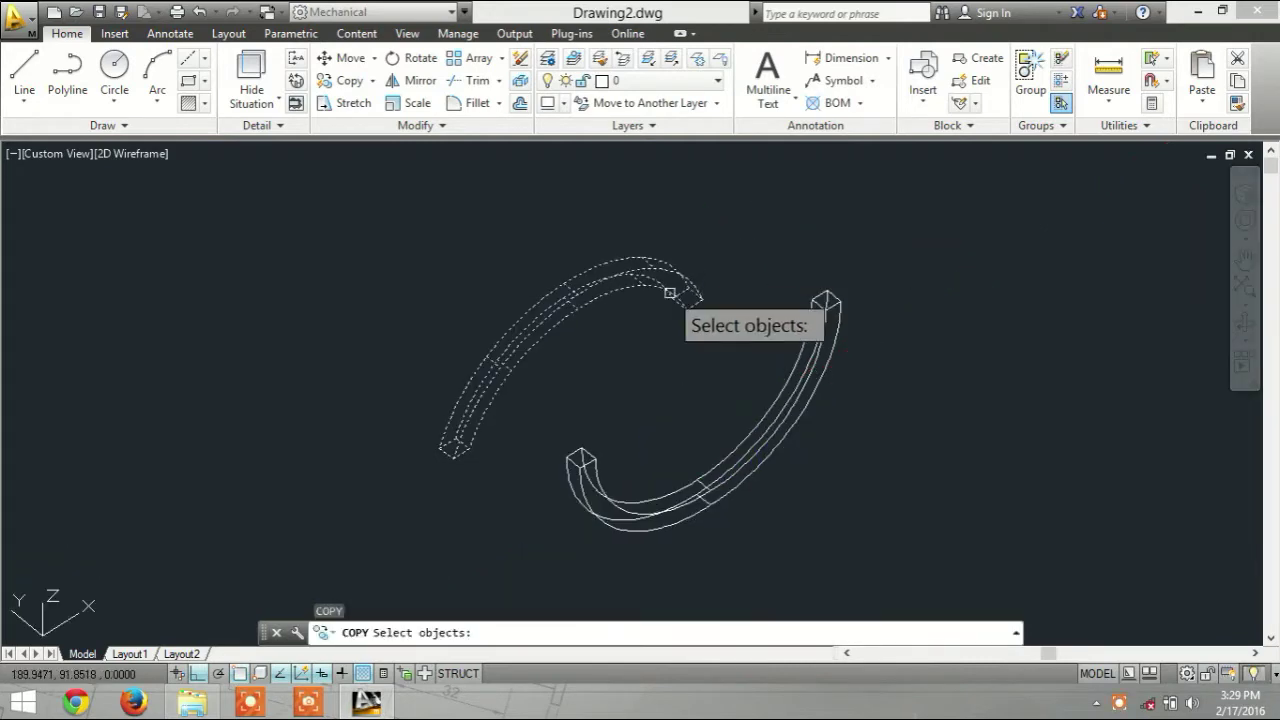
{"action": "left_click", "coordinate": [680, 298]}
{"action": "key", "text": "Return"}
{"action": "left_click", "coordinate": [460, 298]}
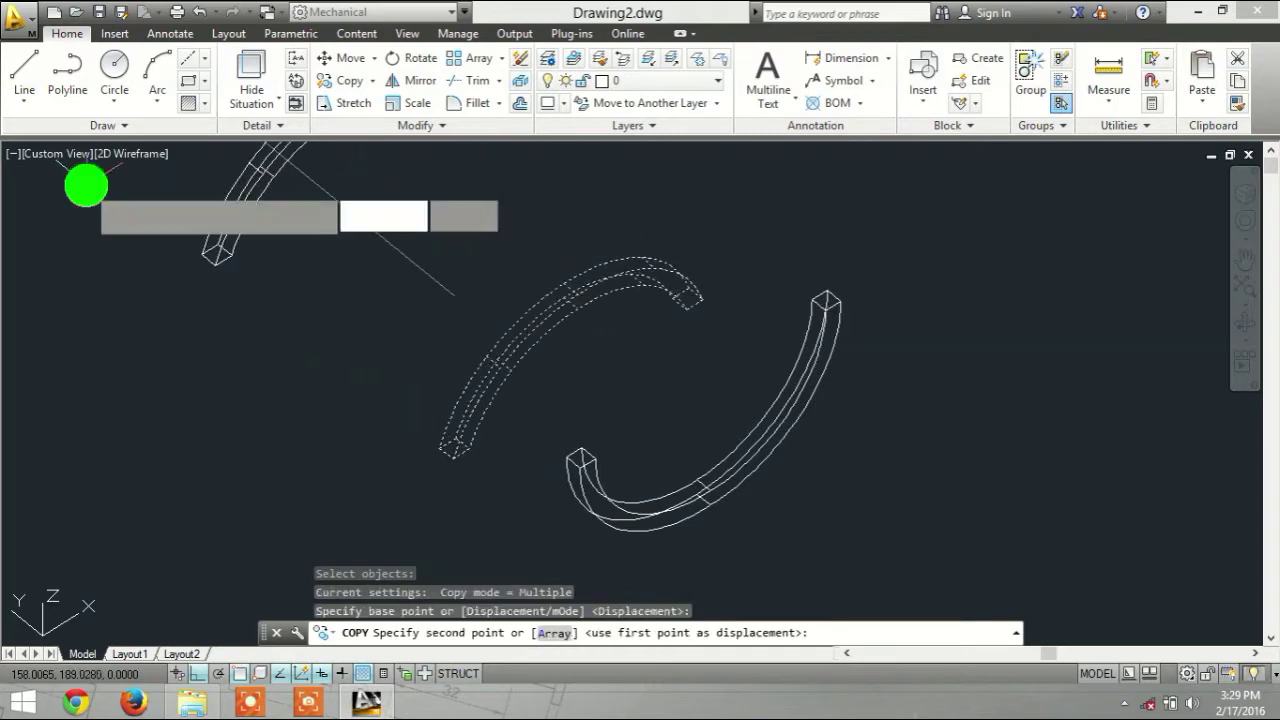
{"action": "key", "text": "Escape"}
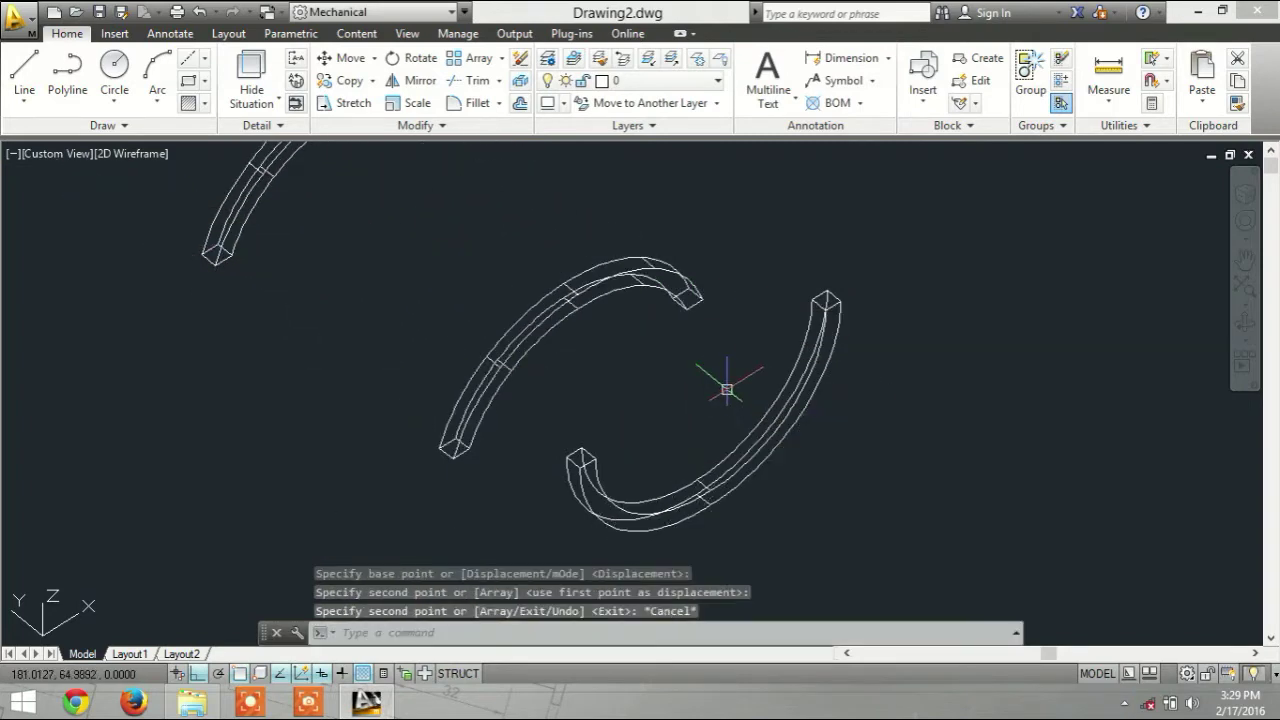
{"action": "type", "text": "co"}
{"action": "key", "text": "Return"}
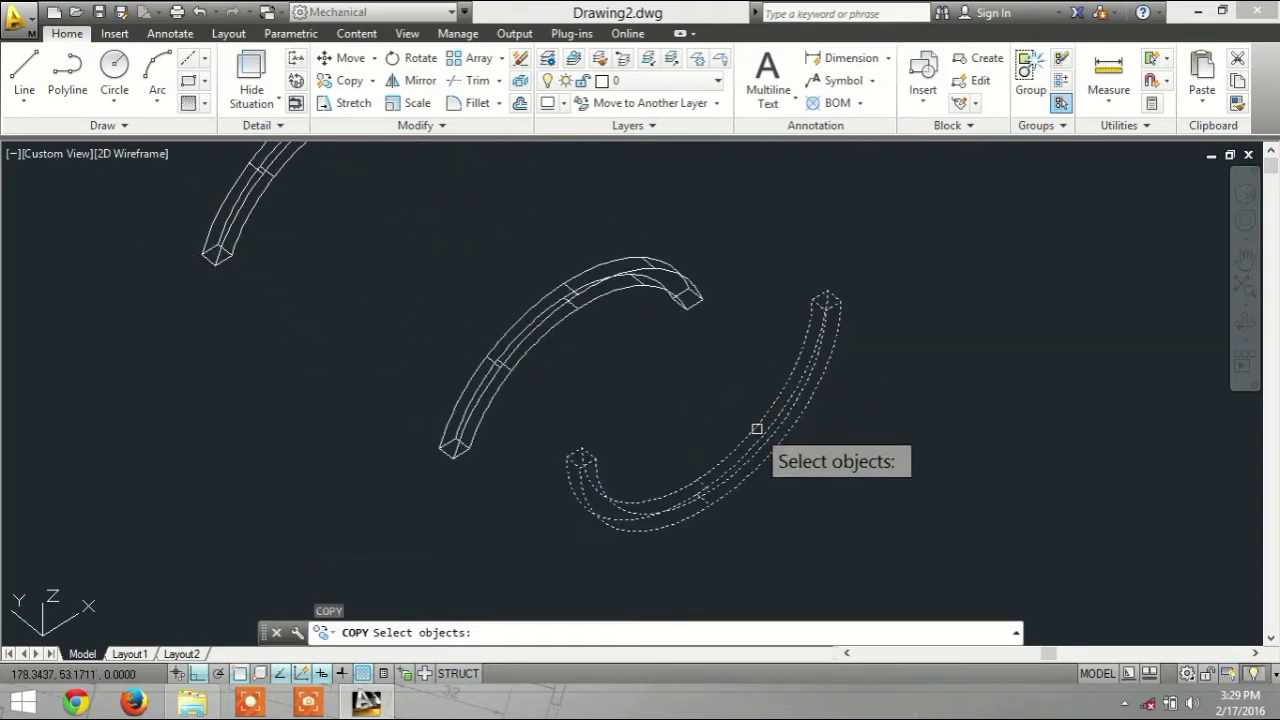
{"action": "left_click", "coordinate": [757, 429]}
{"action": "key", "text": "Return"}
{"action": "left_click", "coordinate": [828, 455]}
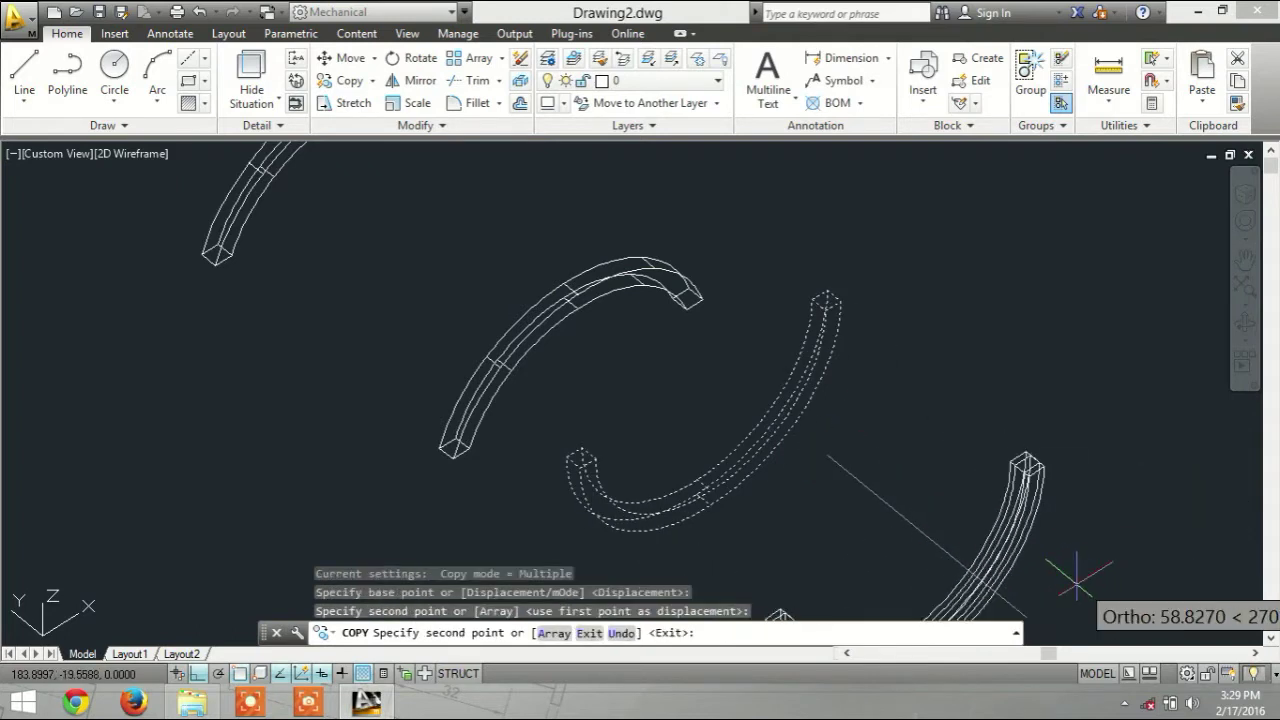
{"action": "key", "text": "Escape"}
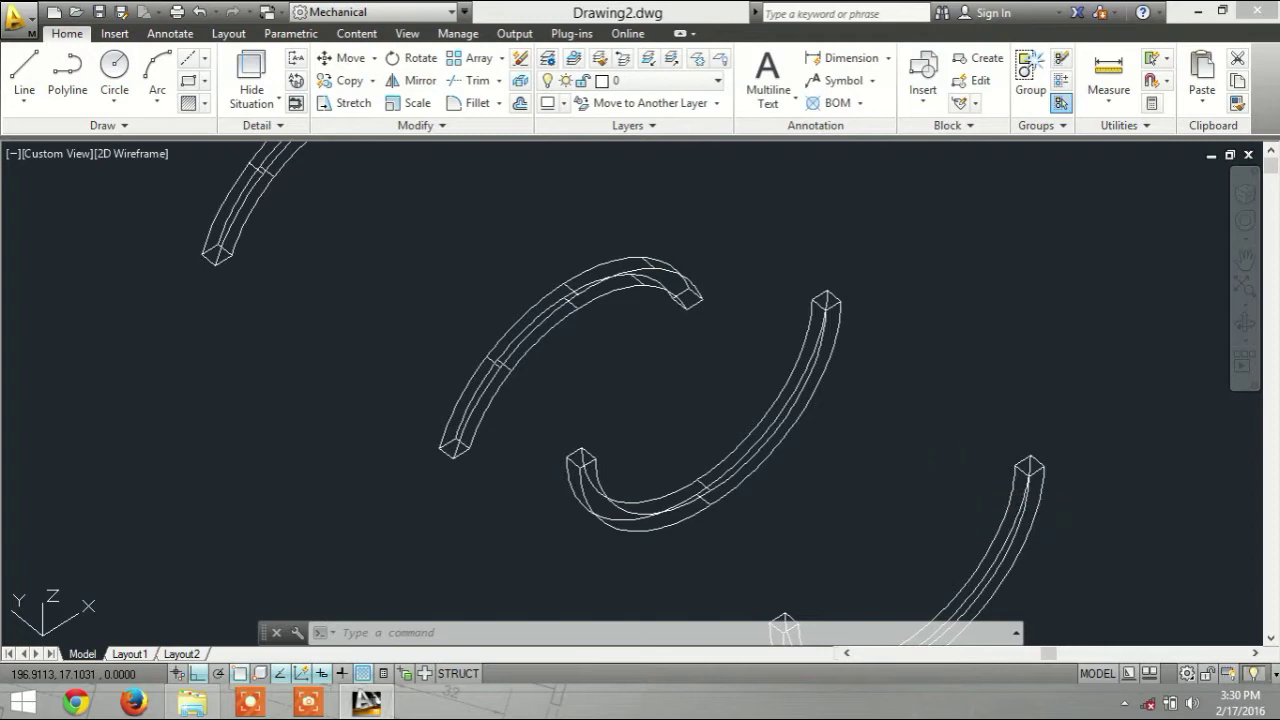
{"action": "type", "text": "3drotate"}
{"action": "key", "text": "Return"}
Step: Rotate the two central arc legs about their ends so they meet in an S shape
{"action": "left_click", "coordinate": [575, 298]}
{"action": "key", "text": "Return"}
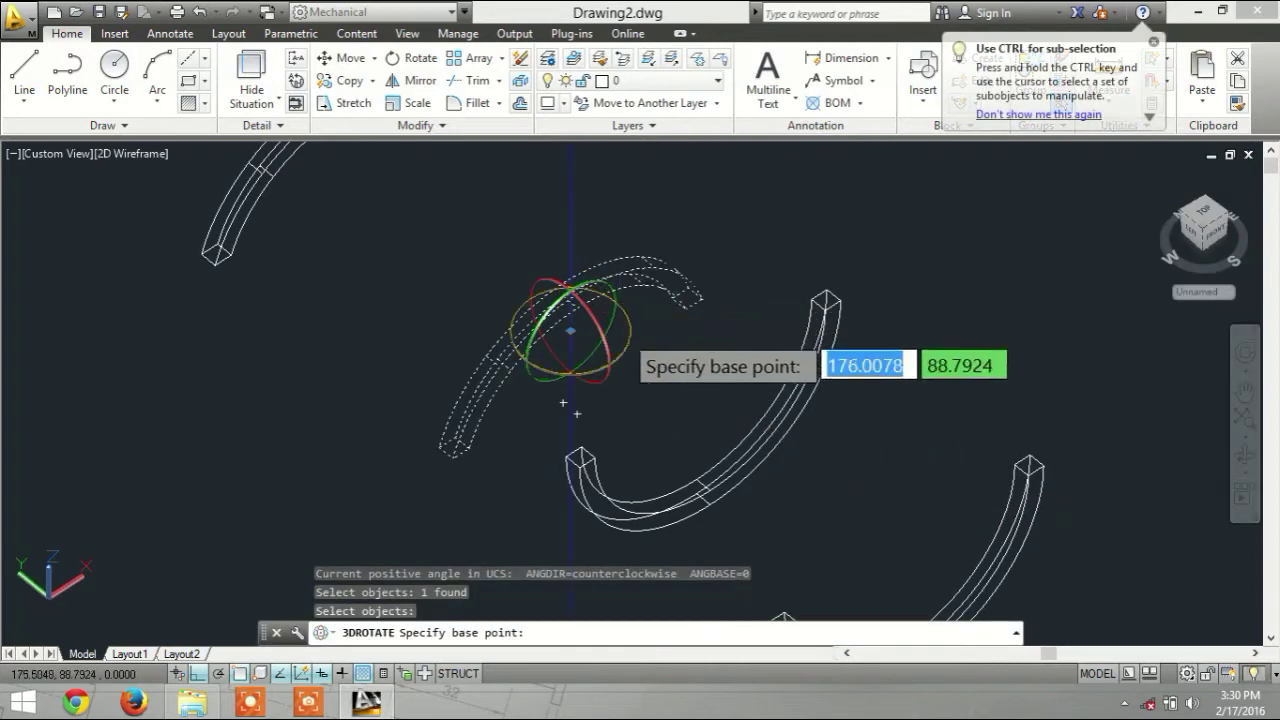
{"action": "left_click", "coordinate": [623, 346]}
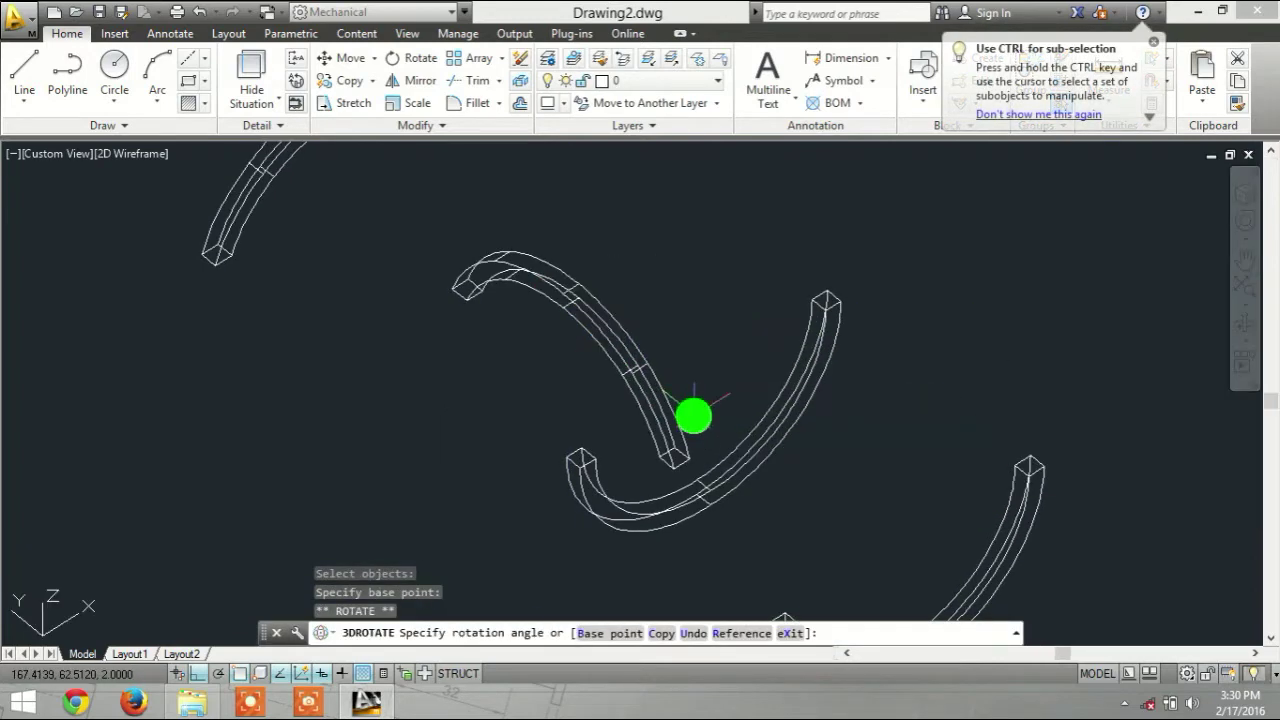
{"action": "left_click", "coordinate": [694, 416]}
{"action": "key", "text": "Return"}
{"action": "left_click", "coordinate": [760, 449]}
{"action": "key", "text": "Return"}
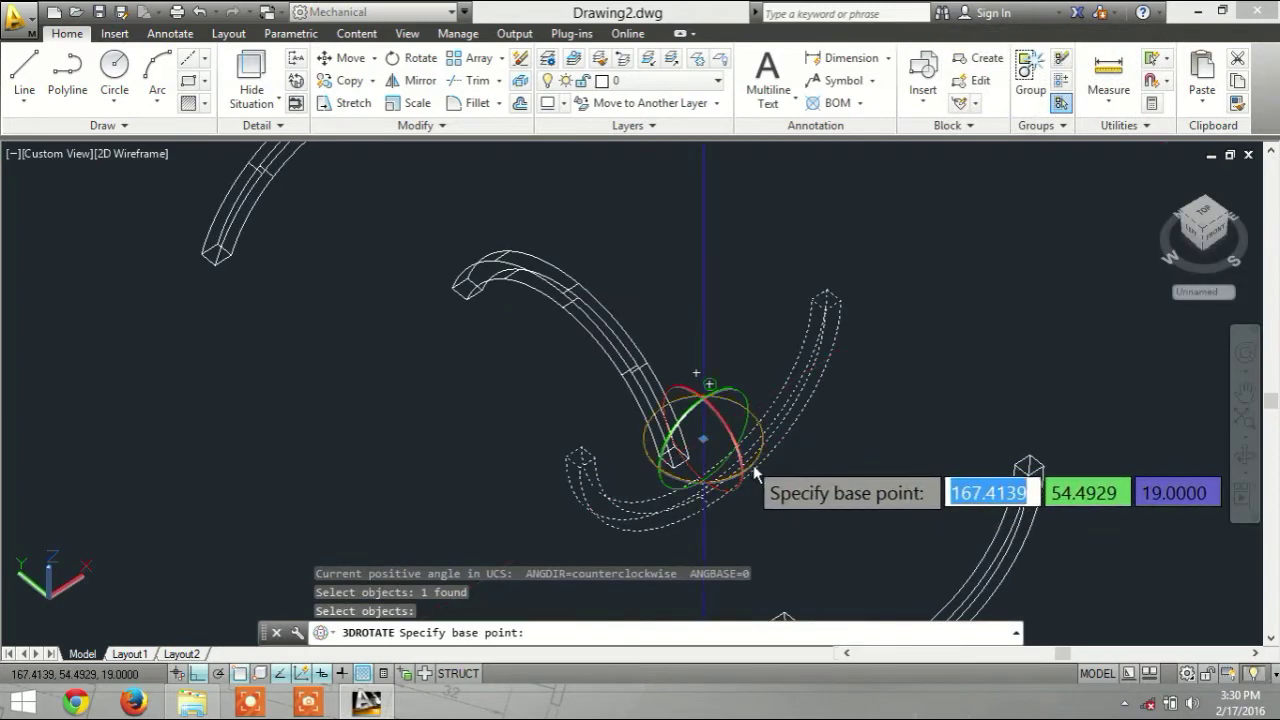
{"action": "left_click", "coordinate": [753, 466]}
{"action": "left_click", "coordinate": [828, 541]}
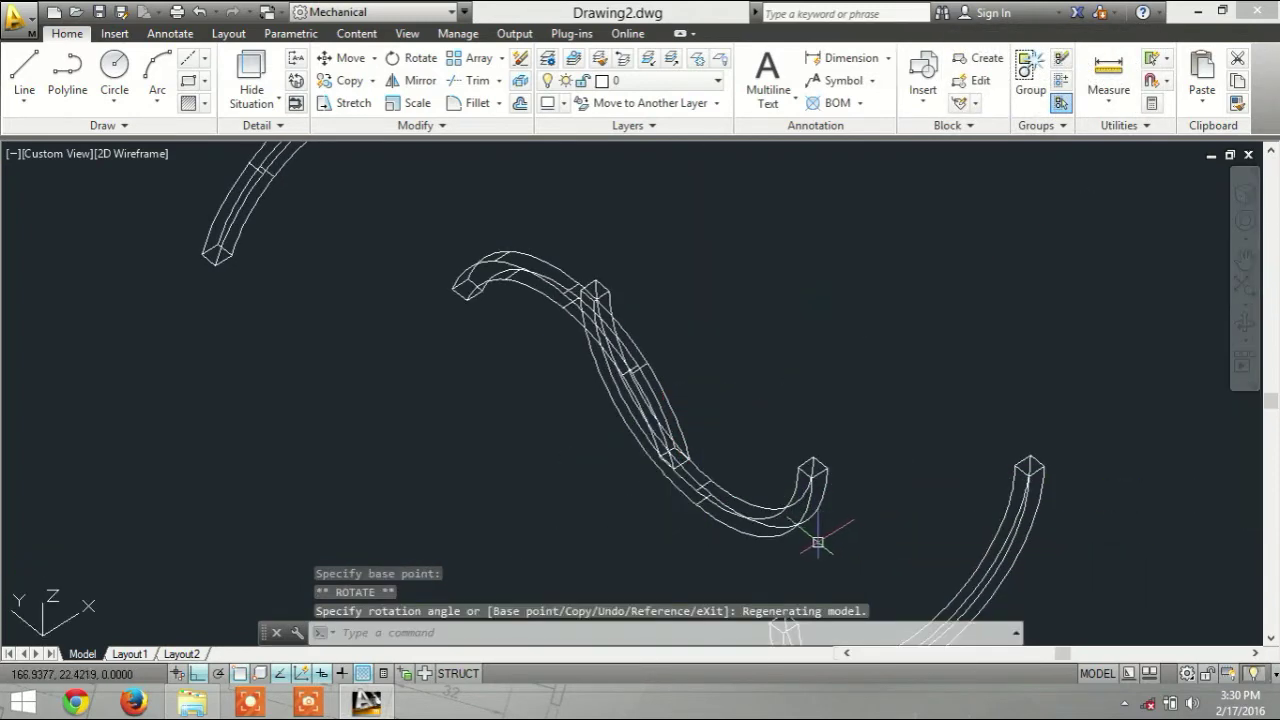
{"action": "key", "text": "Escape"}
{"action": "type", "text": "l"}
{"action": "key", "text": "Return"}
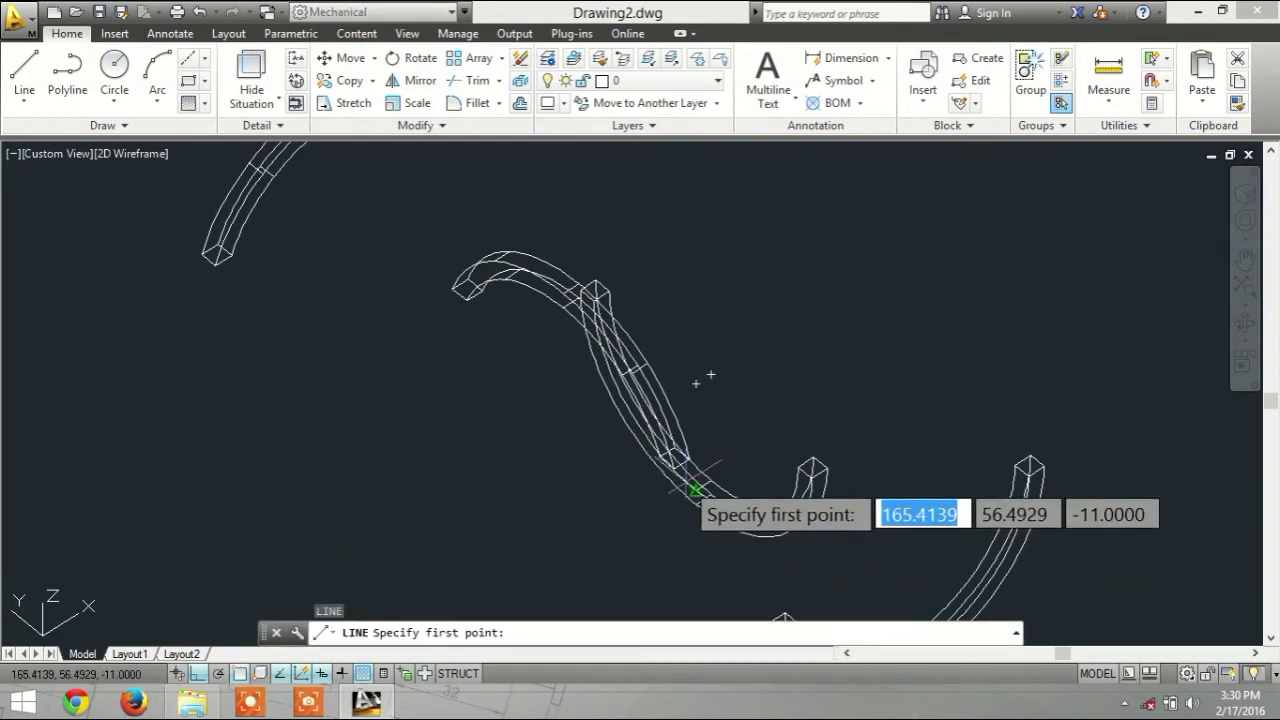
Step: Draw short 2-unit lines starting on a leg and on the S-shaped leg
{"action": "left_click", "coordinate": [697, 487]}
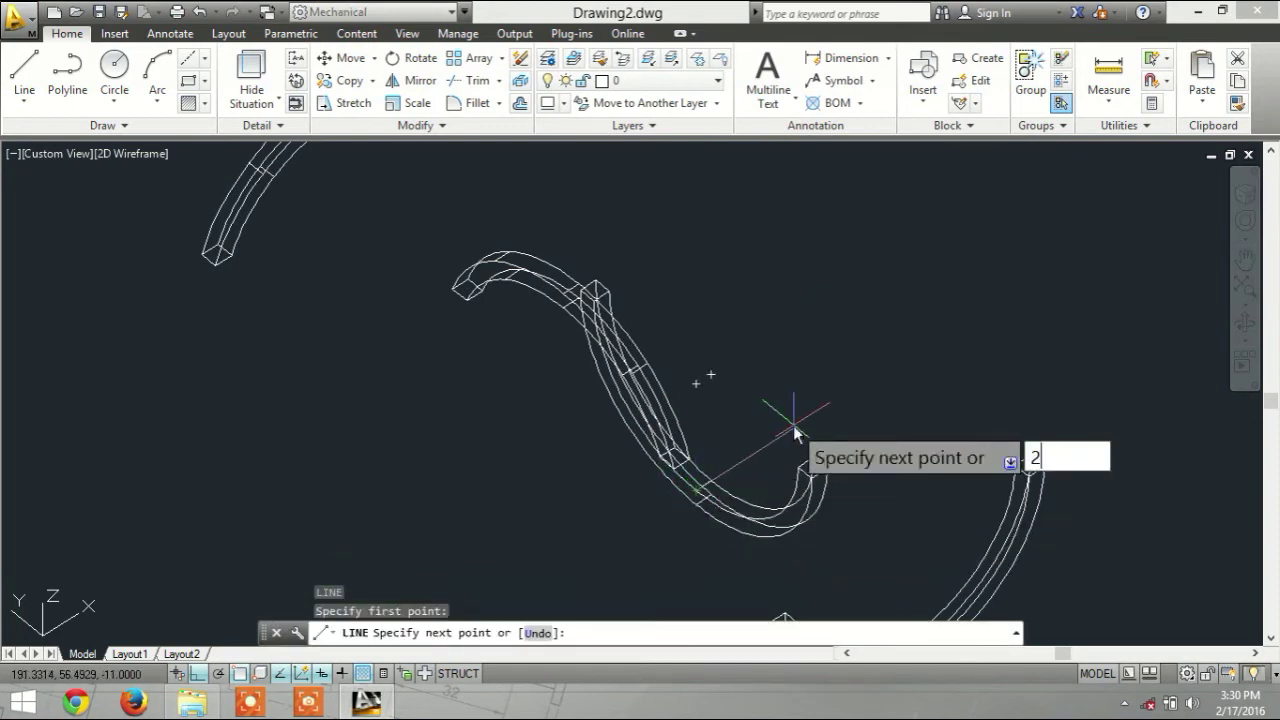
{"action": "key", "text": "Return"}
{"action": "key", "text": "Escape"}
{"action": "type", "text": "l"}
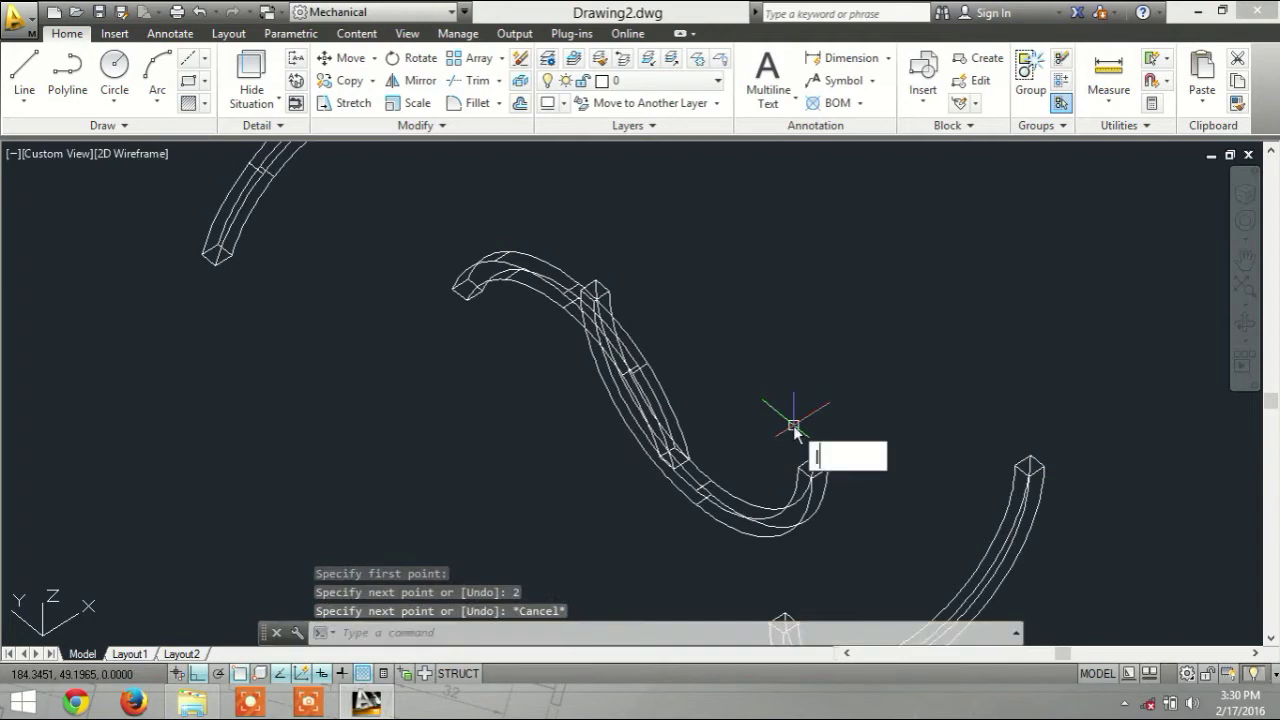
{"action": "key", "text": "Return"}
{"action": "left_click", "coordinate": [578, 285]}
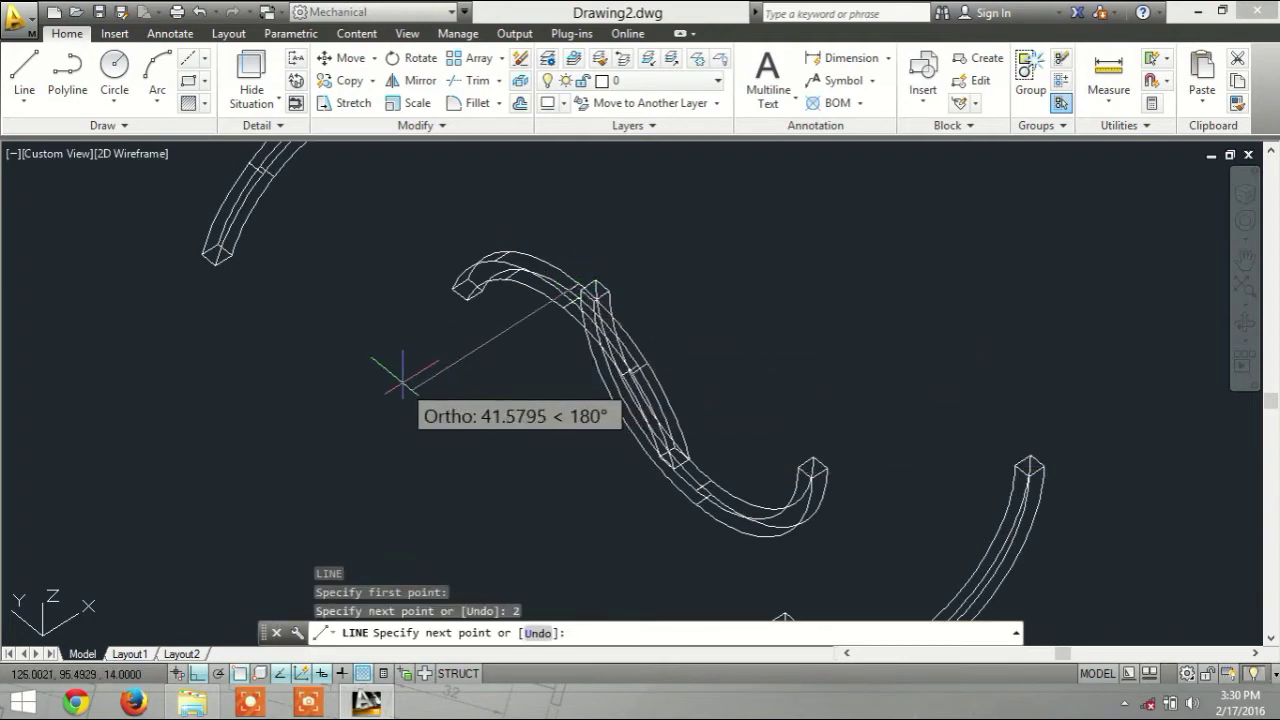
{"action": "key", "text": "Return"}
Step: Add a 2-unit line on the lower leg, then zoom out to see all legs
{"action": "middle_click_drag", "start_coordinate": [735, 498], "coordinate": [636, 323]}
{"action": "key", "text": "Return"}
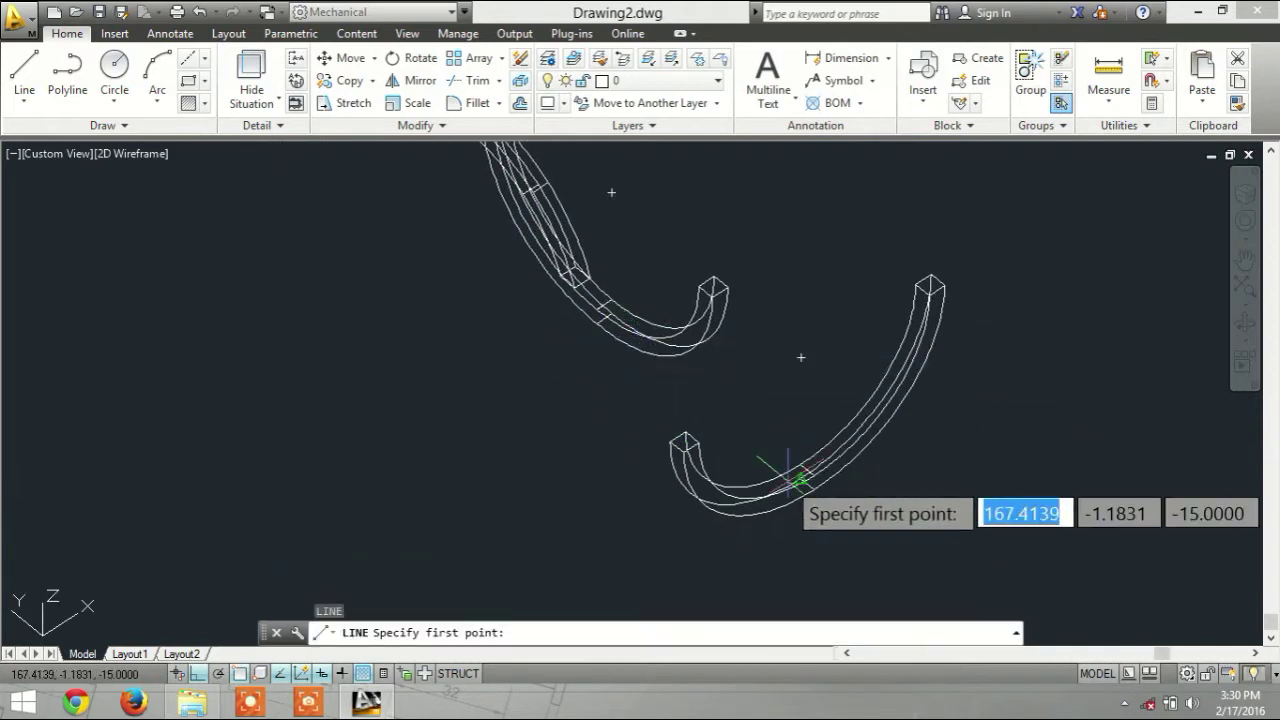
{"action": "left_click", "coordinate": [800, 464]}
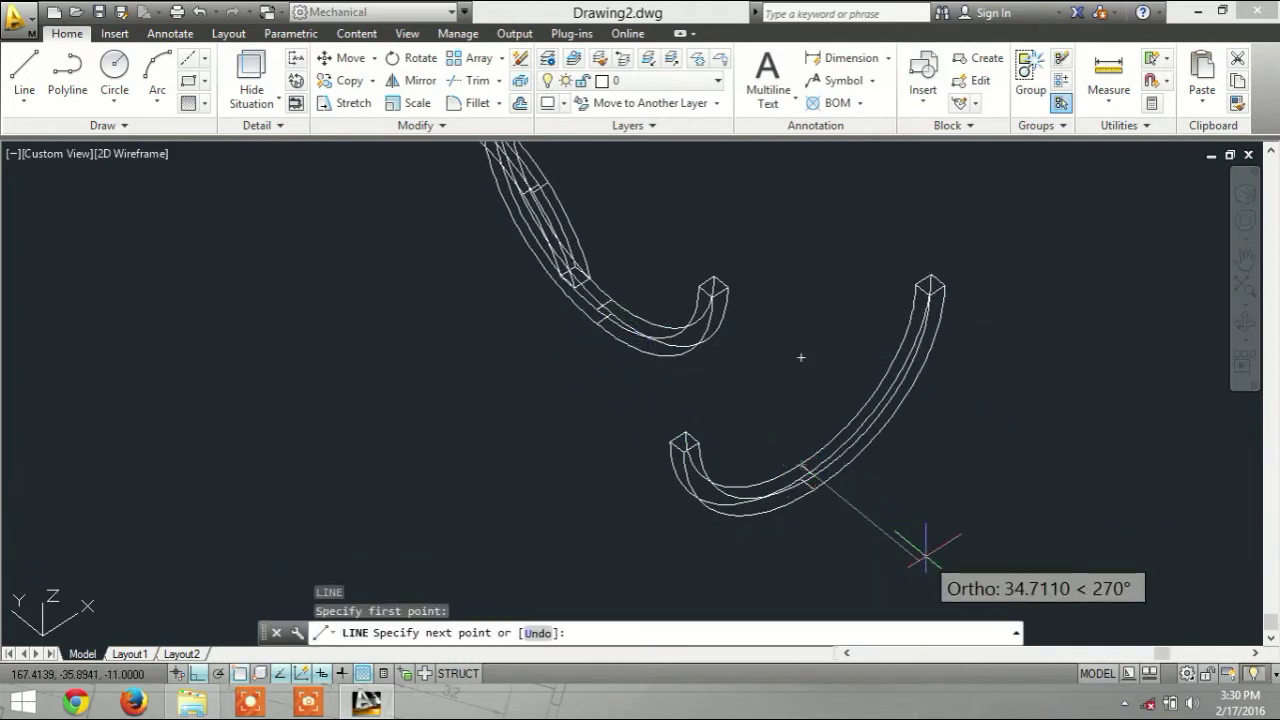
{"action": "type", "text": "2"}
{"action": "key", "text": "Return"}
{"action": "key", "text": "Escape"}
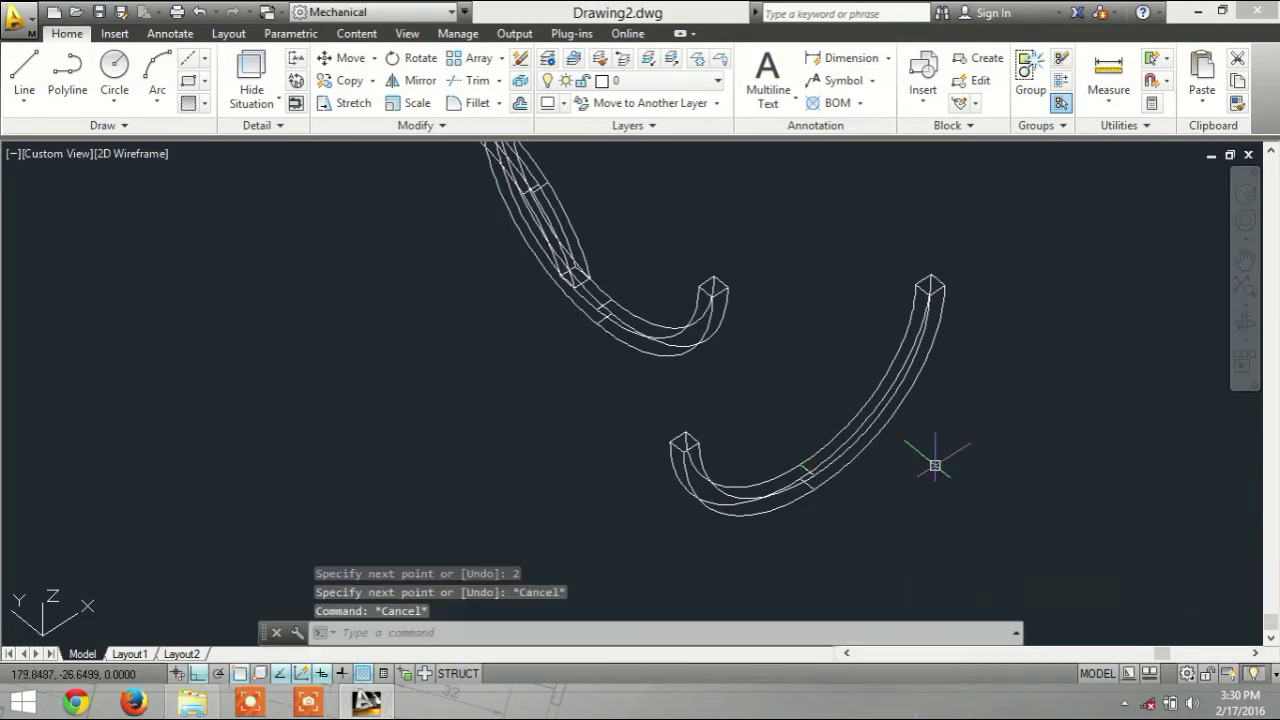
{"action": "middle_click_drag", "start_coordinate": [752, 450], "coordinate": [813, 556]}
{"action": "scroll", "coordinate": [813, 556], "scroll_direction": "down", "scroll_amount": 2}
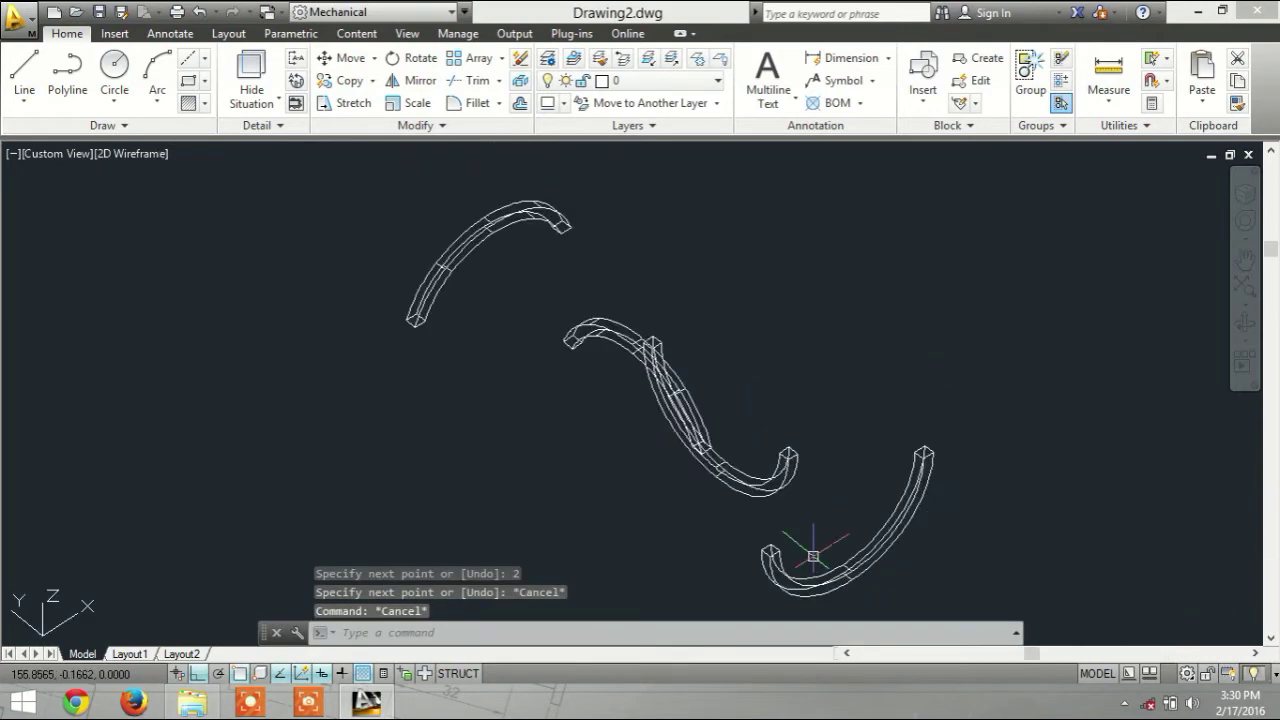
{"action": "scroll", "coordinate": [519, 205], "scroll_direction": "up", "scroll_amount": 4}
{"action": "middle_click_drag", "start_coordinate": [478, 231], "coordinate": [495, 304]}
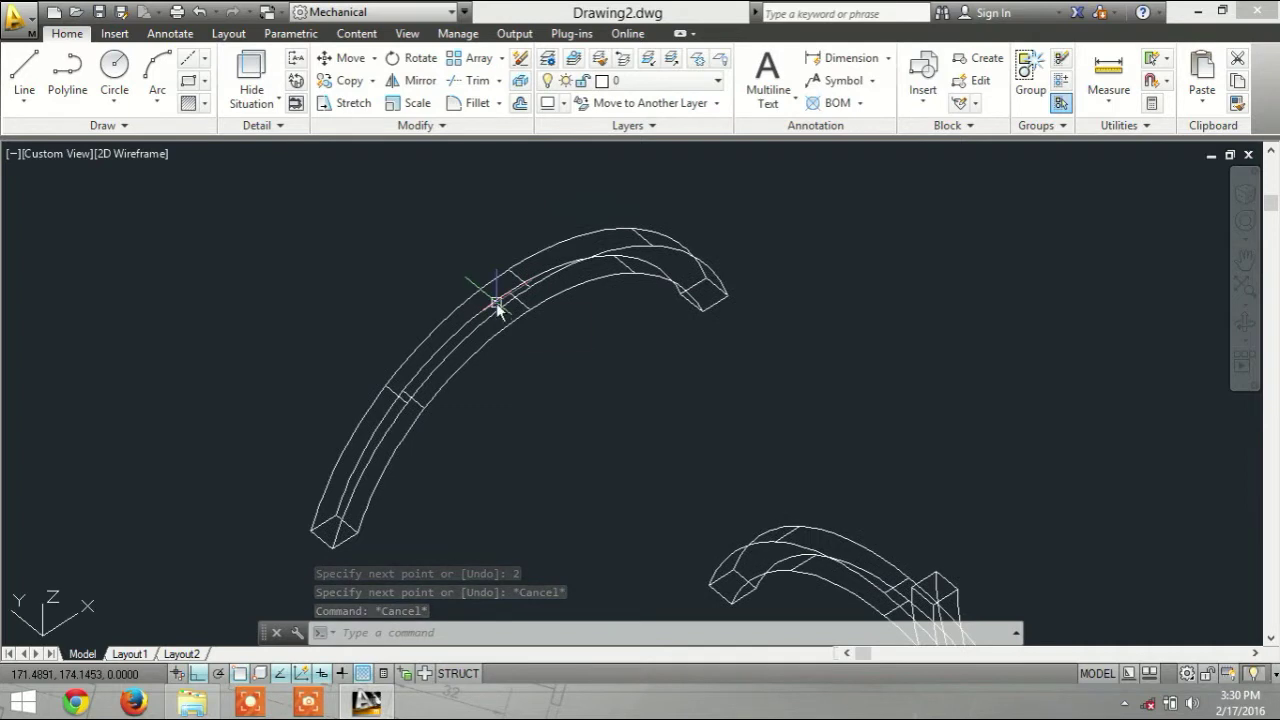
Step: Add a 2-unit line on the upper arc and bring all four arc legs into view
{"action": "key", "text": "Return"}
{"action": "left_click", "coordinate": [509, 269]}
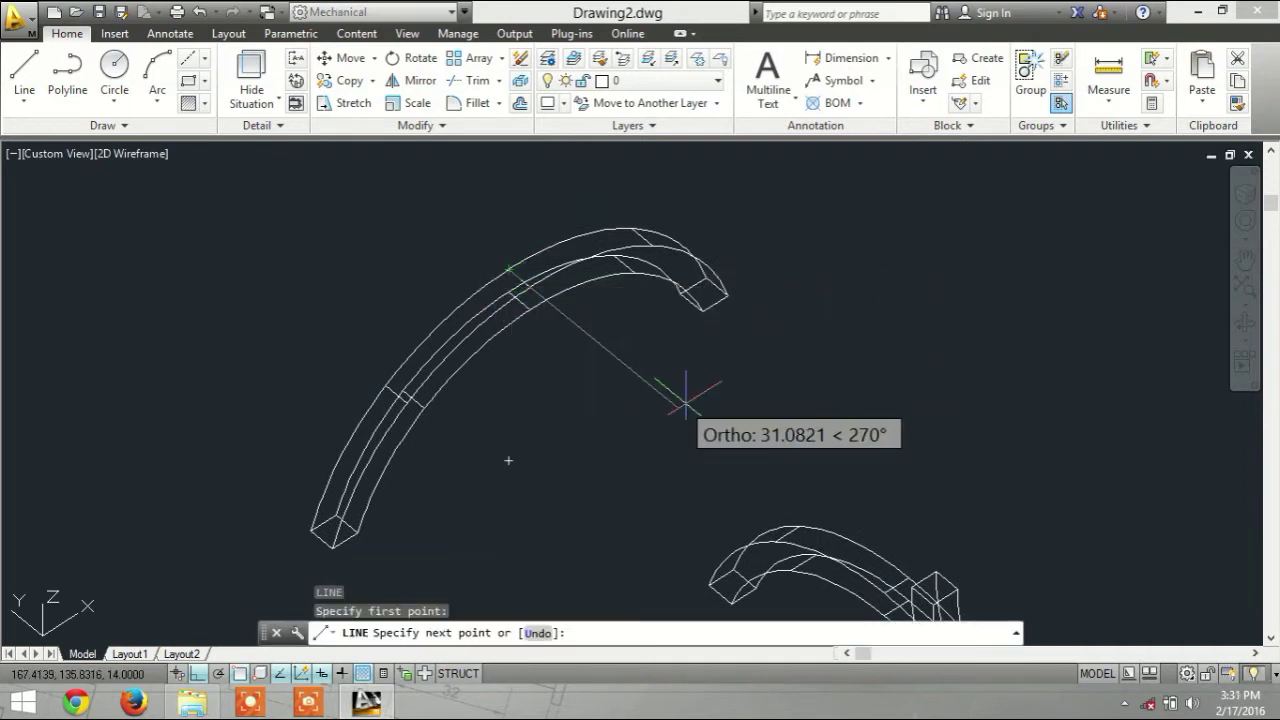
{"action": "type", "text": "2"}
{"action": "key", "text": "Return"}
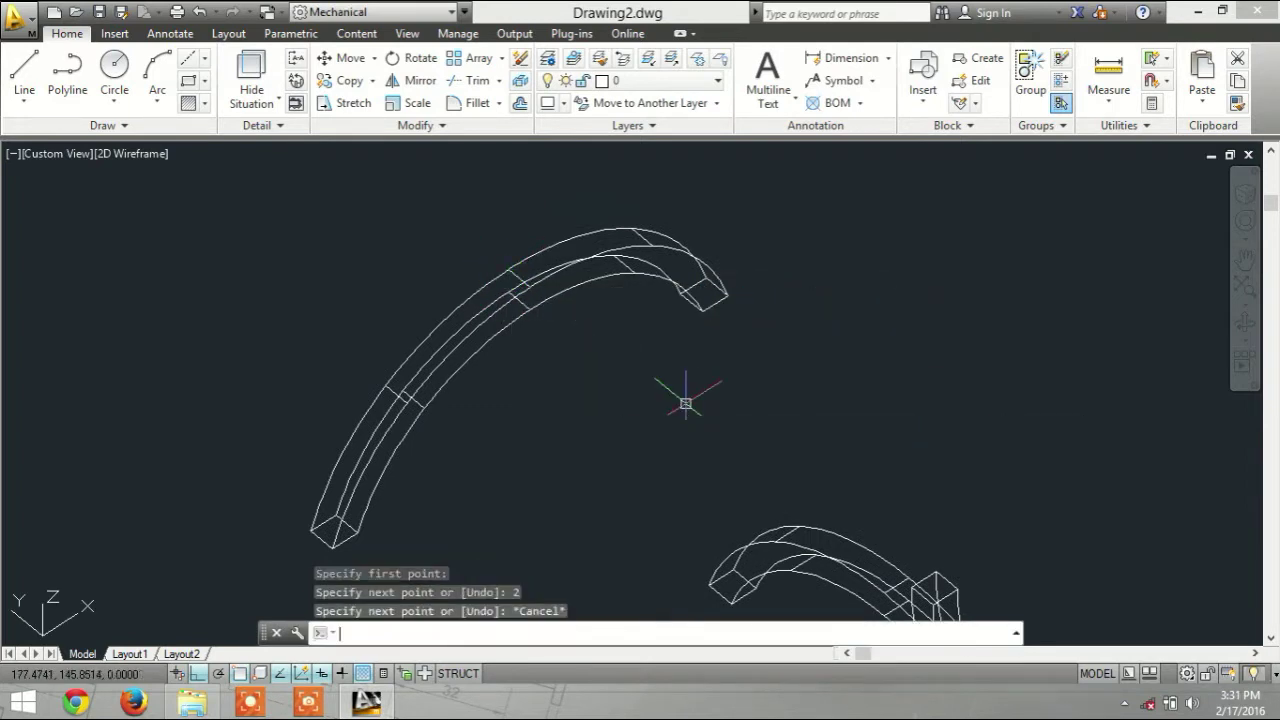
{"action": "scroll", "coordinate": [685, 403], "scroll_direction": "down", "scroll_amount": 3}
{"action": "middle_click_drag", "start_coordinate": [752, 497], "coordinate": [621, 333]}
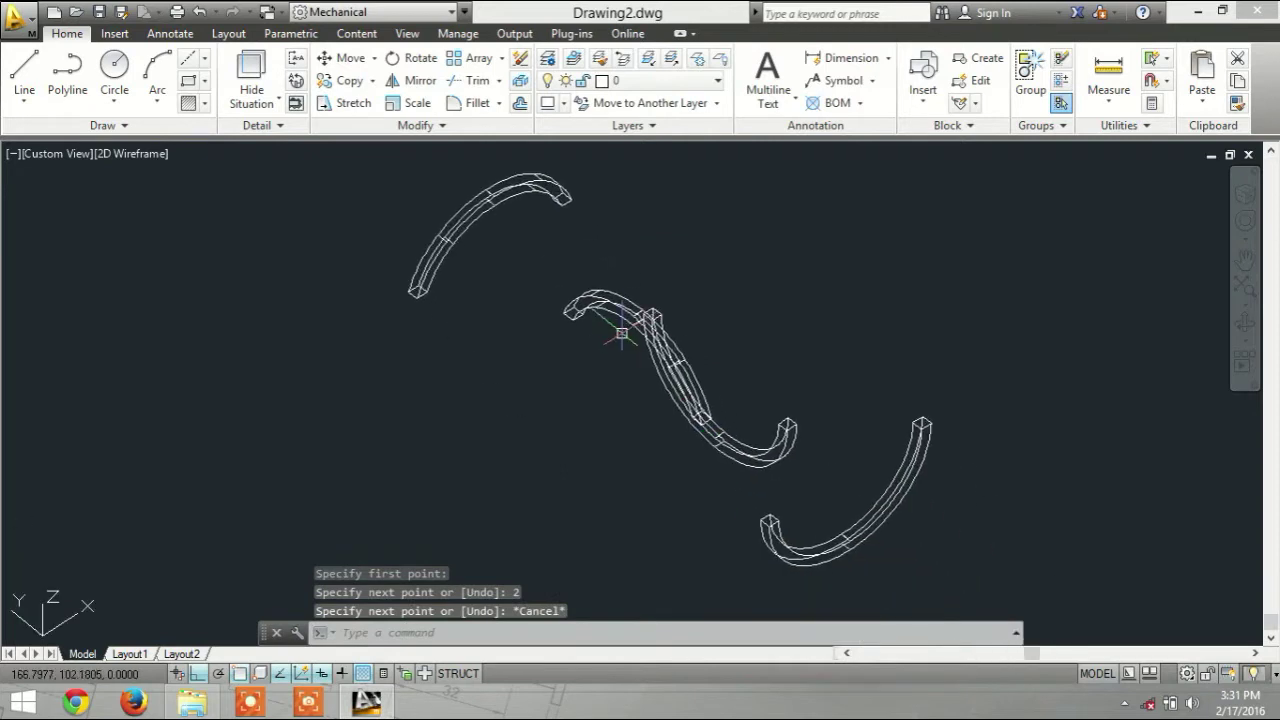
{"action": "type", "text": "m"}
{"action": "key", "text": "Return"}
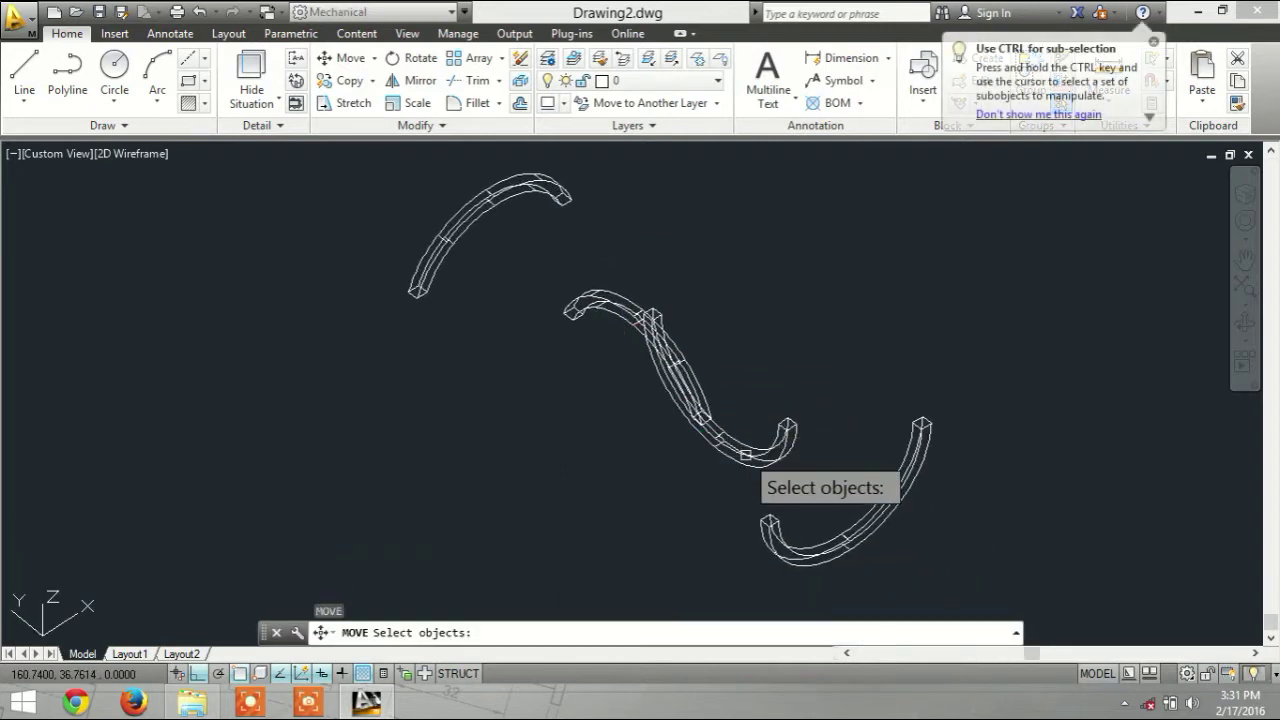
Step: Move the middle S-curve arc down by its end point so it crosses the lower-right arc
{"action": "left_click", "coordinate": [747, 440]}
{"action": "key", "text": "Return"}
{"action": "scroll", "coordinate": [729, 417], "scroll_direction": "up", "scroll_amount": 3}
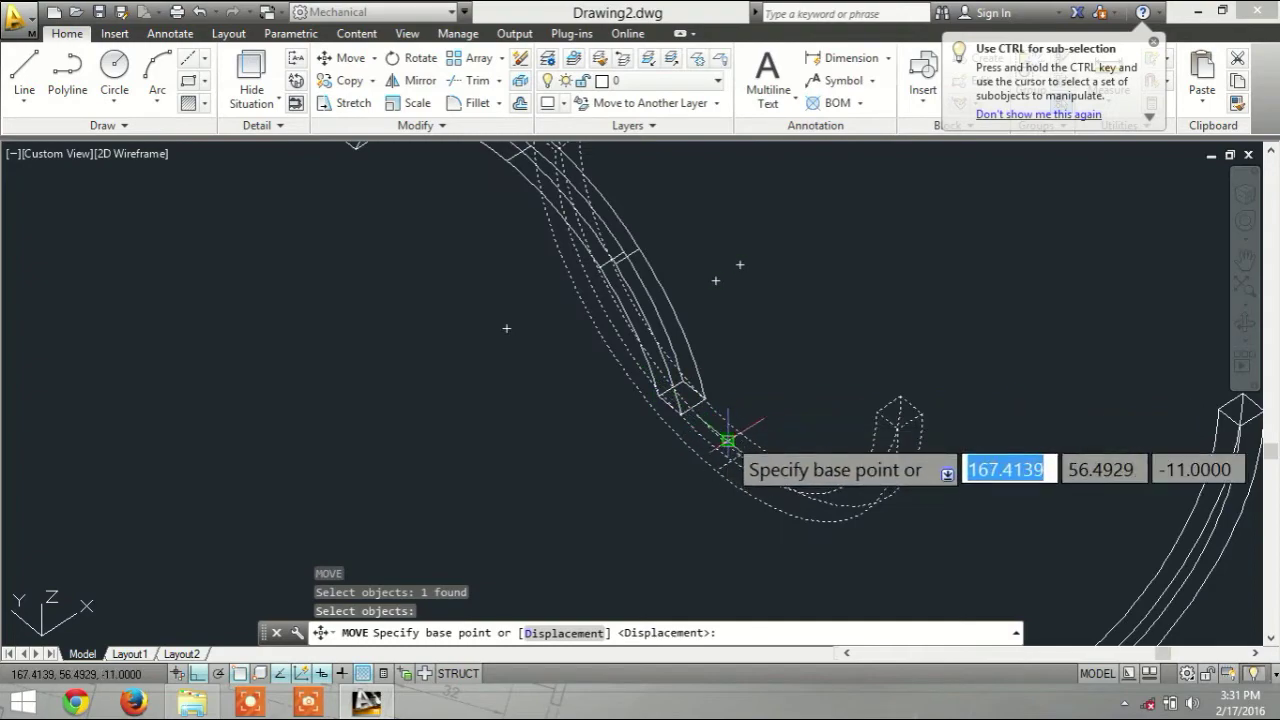
{"action": "left_click", "coordinate": [727, 440]}
{"action": "scroll", "coordinate": [900, 510], "scroll_direction": "down", "scroll_amount": 3}
{"action": "scroll", "coordinate": [943, 525], "scroll_direction": "up", "scroll_amount": 4}
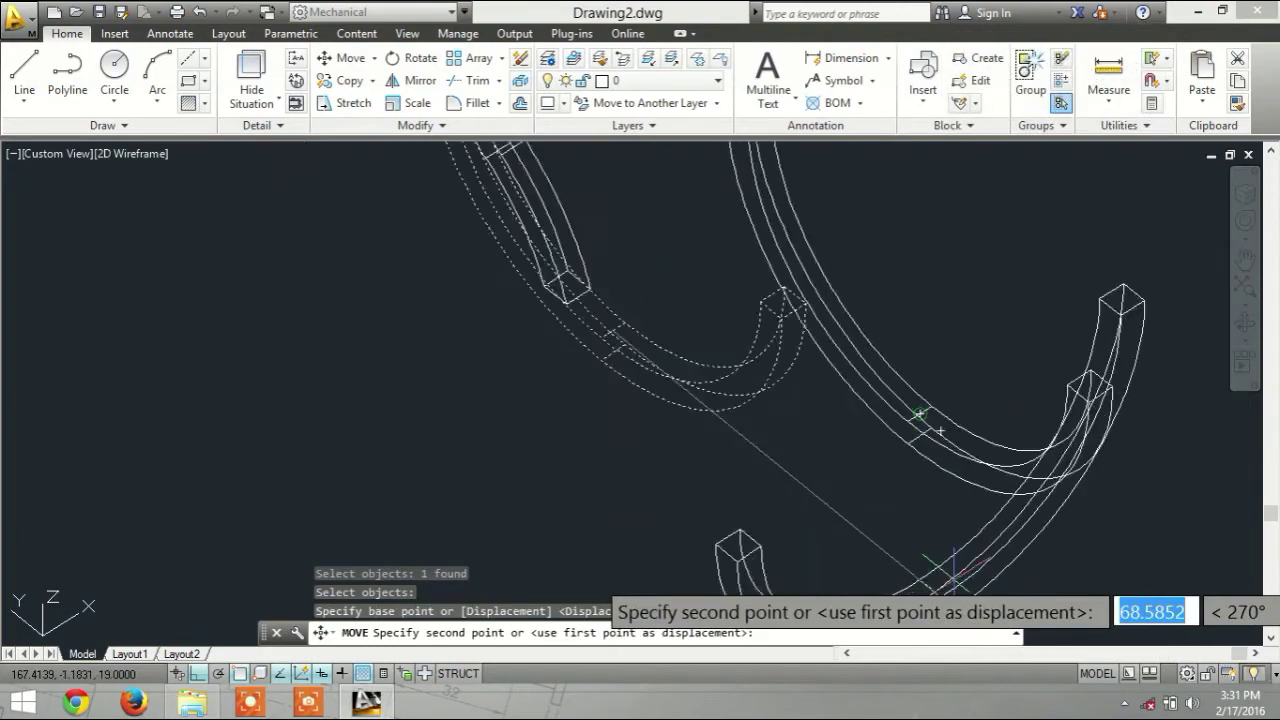
{"action": "scroll", "coordinate": [953, 572], "scroll_direction": "up", "scroll_amount": 2}
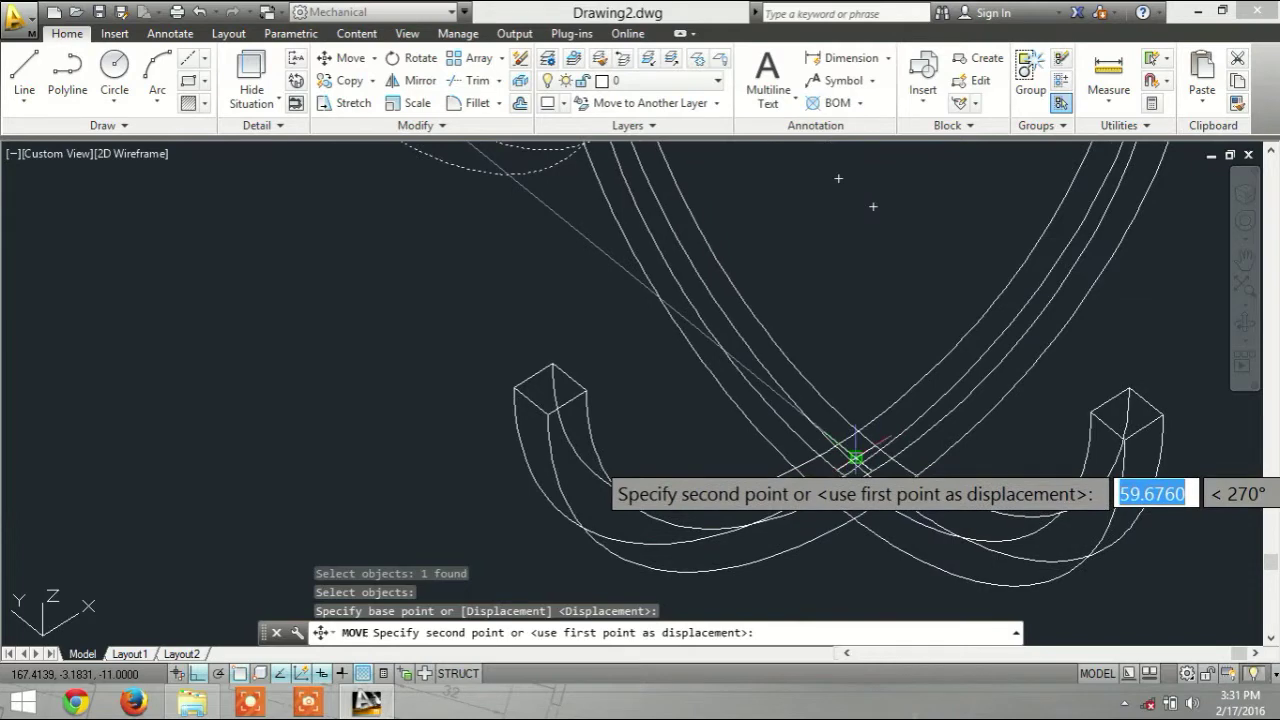
{"action": "left_click", "coordinate": [855, 458]}
{"action": "scroll", "coordinate": [720, 400], "scroll_direction": "down", "scroll_amount": 3}
{"action": "scroll", "coordinate": [737, 503], "scroll_direction": "up", "scroll_amount": 2}
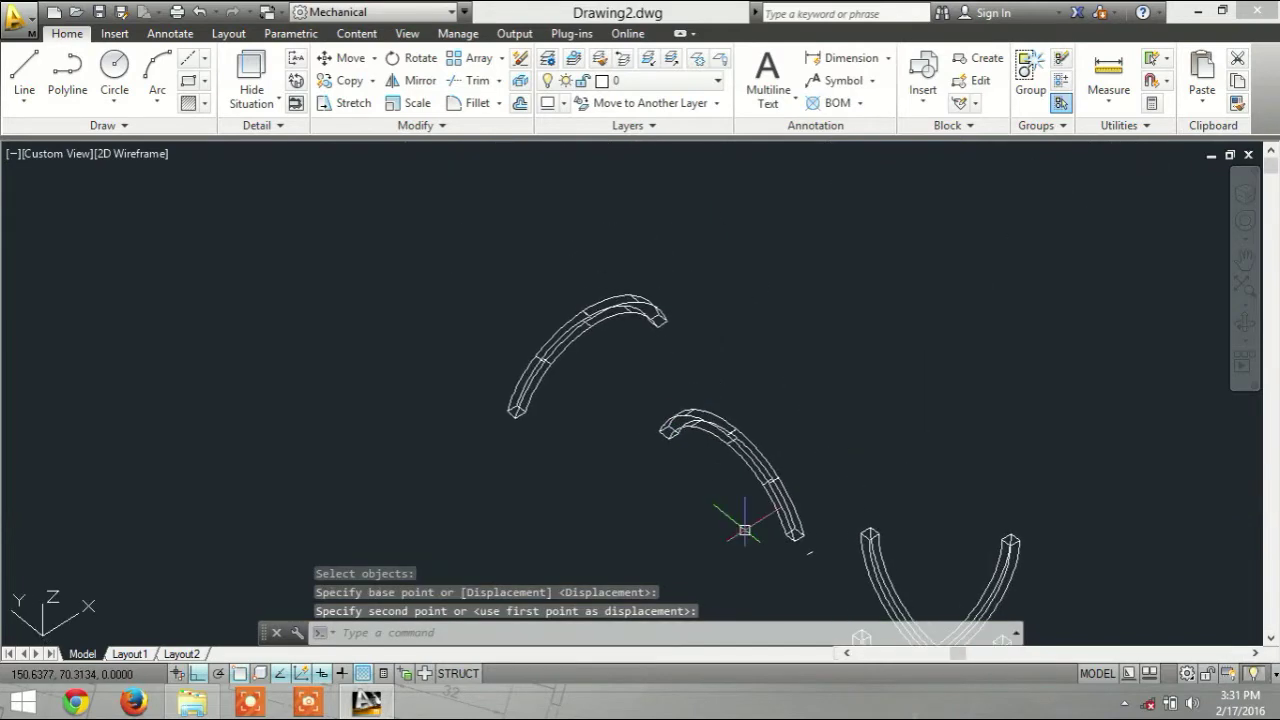
{"action": "key", "text": "space"}
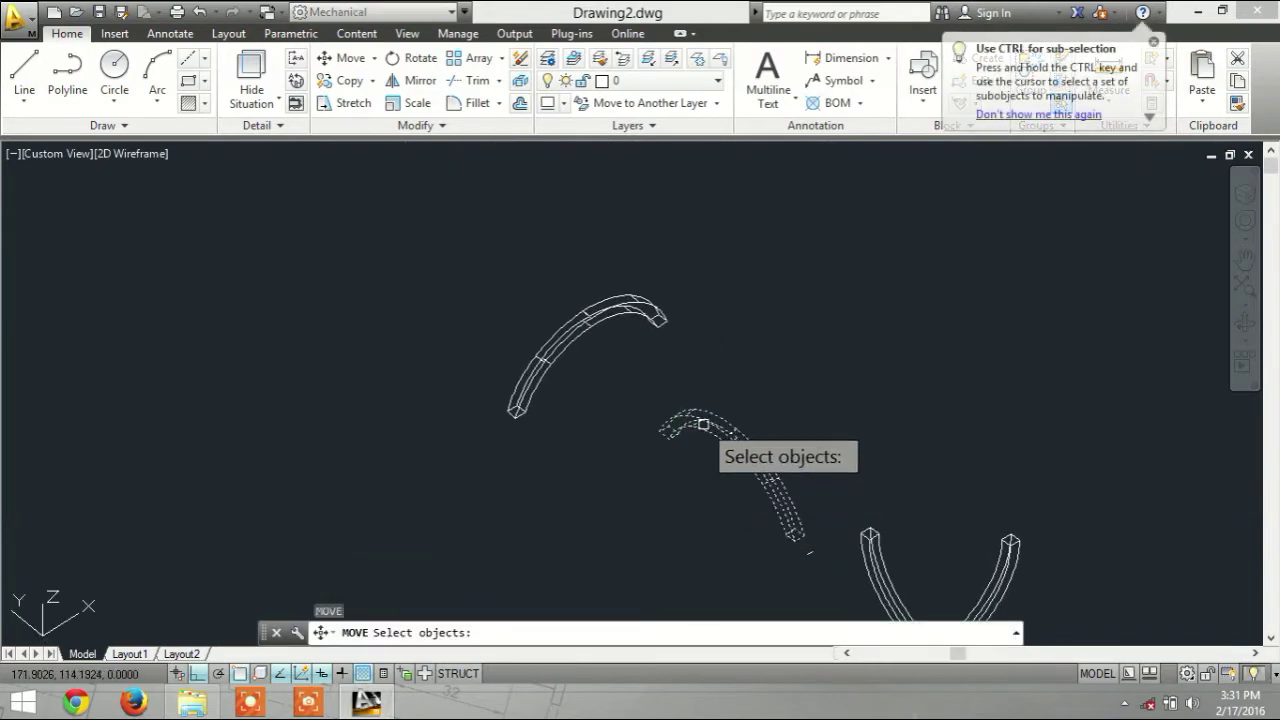
Step: Move the middle arc so it crosses the upper-left arc
{"action": "left_click", "coordinate": [700, 425]}
{"action": "key", "text": "Return"}
{"action": "scroll", "coordinate": [708, 428], "scroll_direction": "up", "scroll_amount": 3}
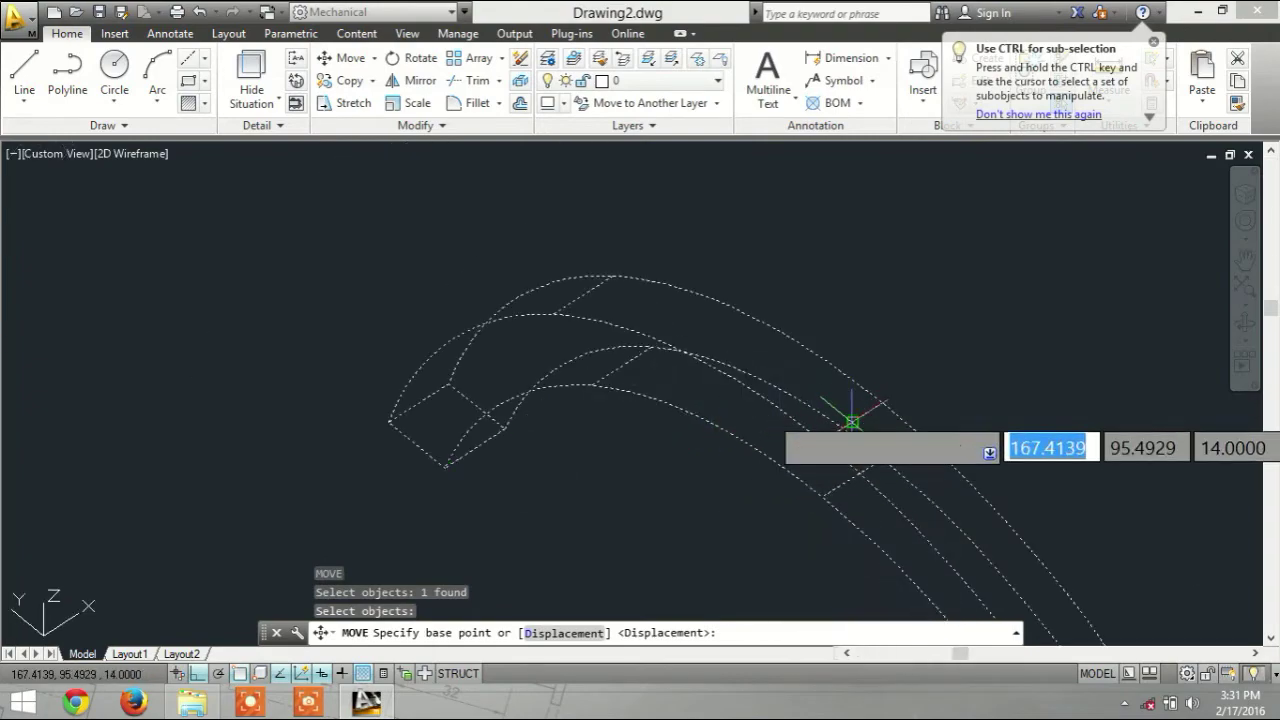
{"action": "left_click", "coordinate": [851, 422]}
{"action": "scroll", "coordinate": [779, 345], "scroll_direction": "down", "scroll_amount": 3}
{"action": "scroll", "coordinate": [630, 295], "scroll_direction": "up", "scroll_amount": 5}
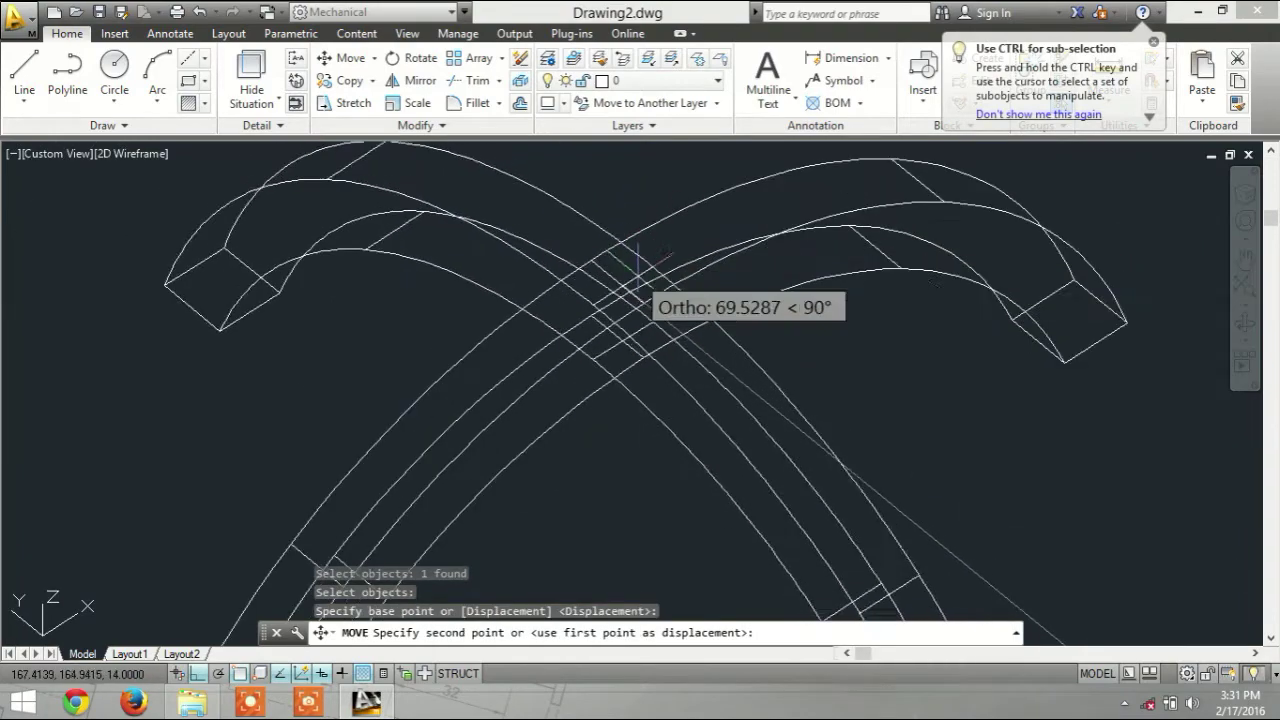
{"action": "scroll", "coordinate": [628, 296], "scroll_direction": "down", "scroll_amount": 2}
{"action": "scroll", "coordinate": [617, 290], "scroll_direction": "up", "scroll_amount": 2}
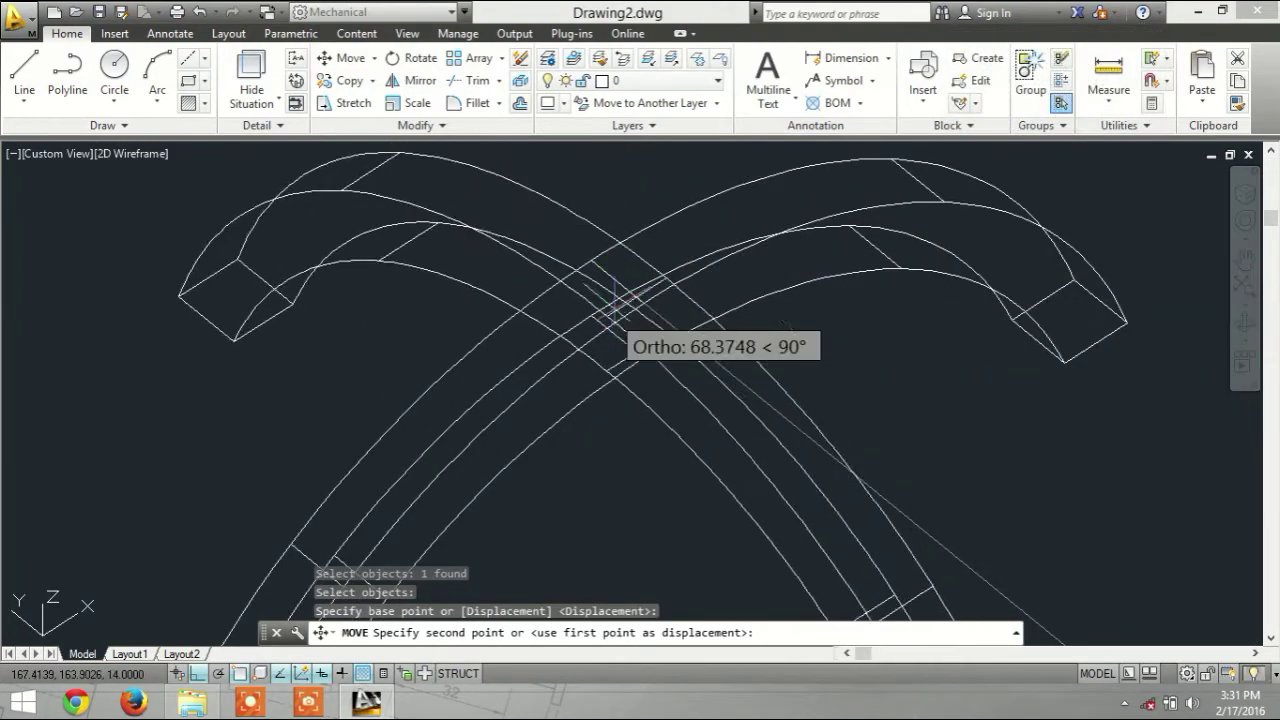
{"action": "left_click", "coordinate": [614, 281]}
{"action": "scroll", "coordinate": [713, 358], "scroll_direction": "down", "scroll_amount": 2}
{"action": "scroll", "coordinate": [751, 400], "scroll_direction": "down", "scroll_amount": 4}
Step: Move the lower crossed arc pair up so its crossing interlocks with the upper pair
{"action": "middle_click_drag", "start_coordinate": [794, 480], "coordinate": [524, 270]}
{"action": "scroll", "coordinate": [560, 335], "scroll_direction": "down", "scroll_amount": 2}
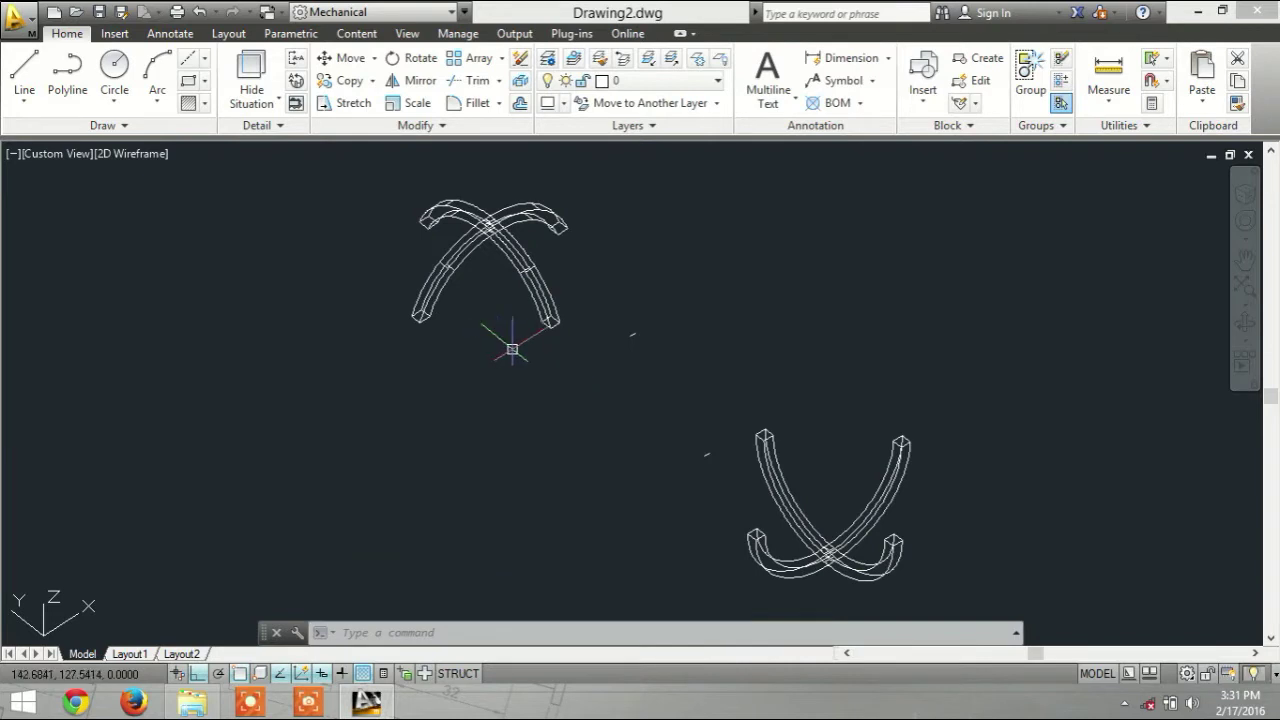
{"action": "type", "text": "m"}
{"action": "key", "text": "Return"}
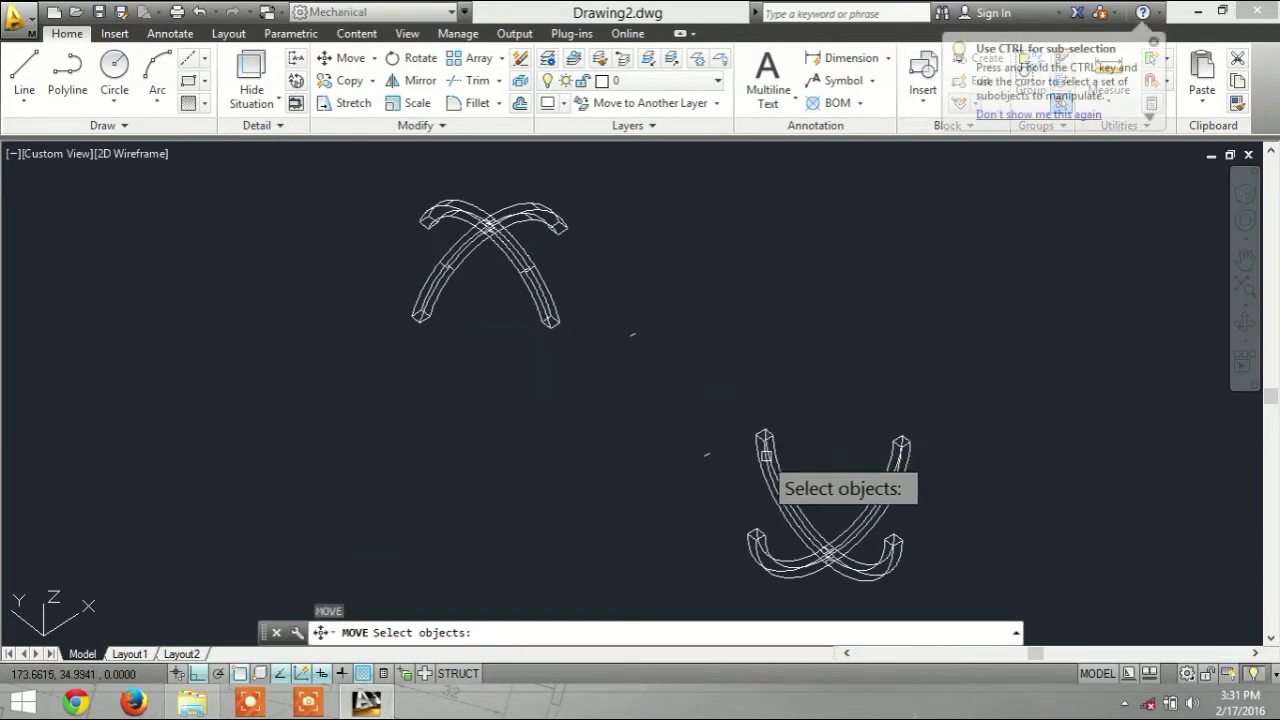
{"action": "left_click", "coordinate": [785, 556]}
{"action": "left_click", "coordinate": [893, 545]}
{"action": "key", "text": "Return"}
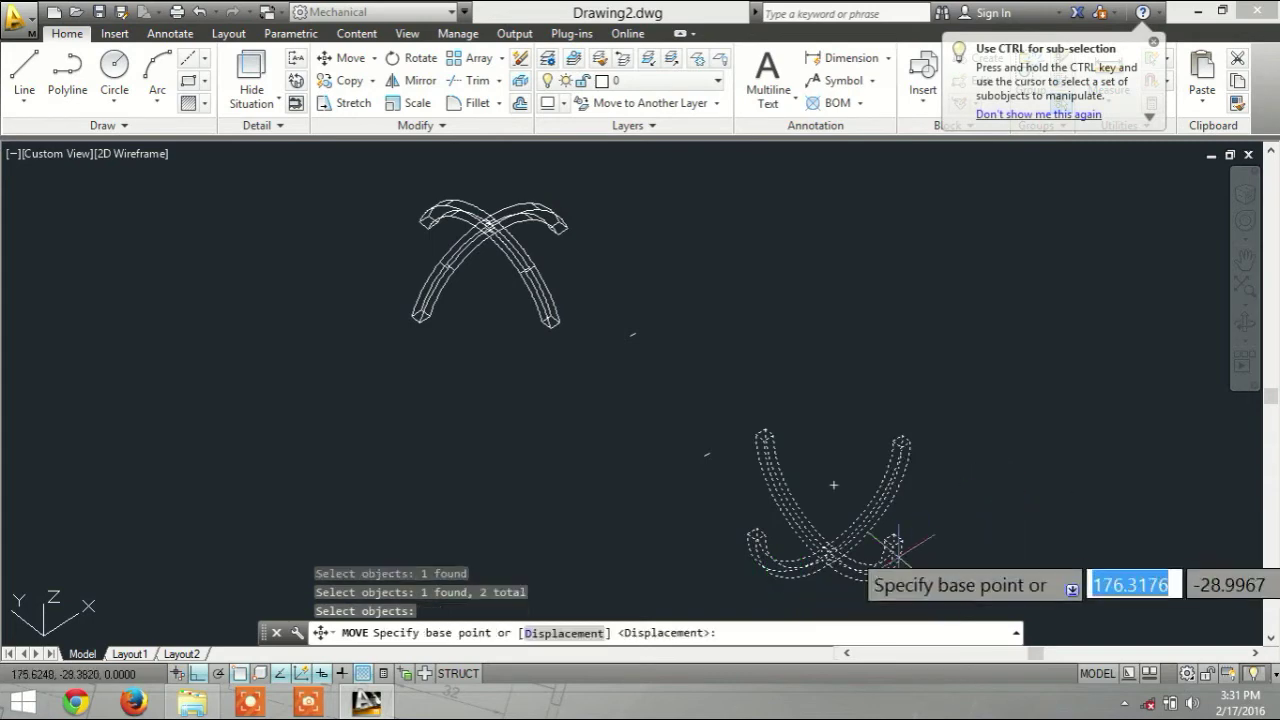
{"action": "scroll", "coordinate": [850, 540], "scroll_direction": "up", "scroll_amount": 3}
{"action": "scroll", "coordinate": [985, 480], "scroll_direction": "up", "scroll_amount": 3}
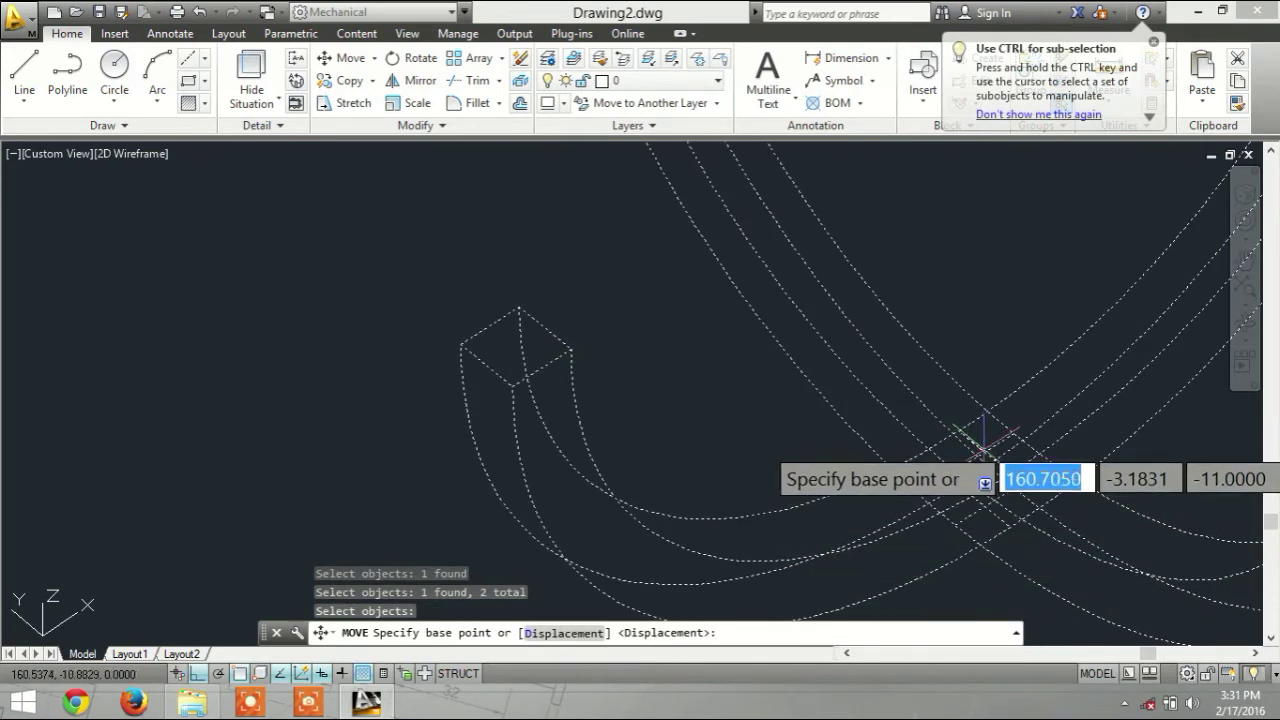
{"action": "left_click", "coordinate": [983, 456]}
{"action": "scroll", "coordinate": [900, 420], "scroll_direction": "down", "scroll_amount": 5}
{"action": "middle_click_drag", "start_coordinate": [826, 360], "coordinate": [671, 508]}
{"action": "scroll", "coordinate": [671, 508], "scroll_direction": "up", "scroll_amount": 3}
{"action": "scroll", "coordinate": [685, 465], "scroll_direction": "up", "scroll_amount": 3}
{"action": "scroll", "coordinate": [685, 465], "scroll_direction": "down", "scroll_amount": 5}
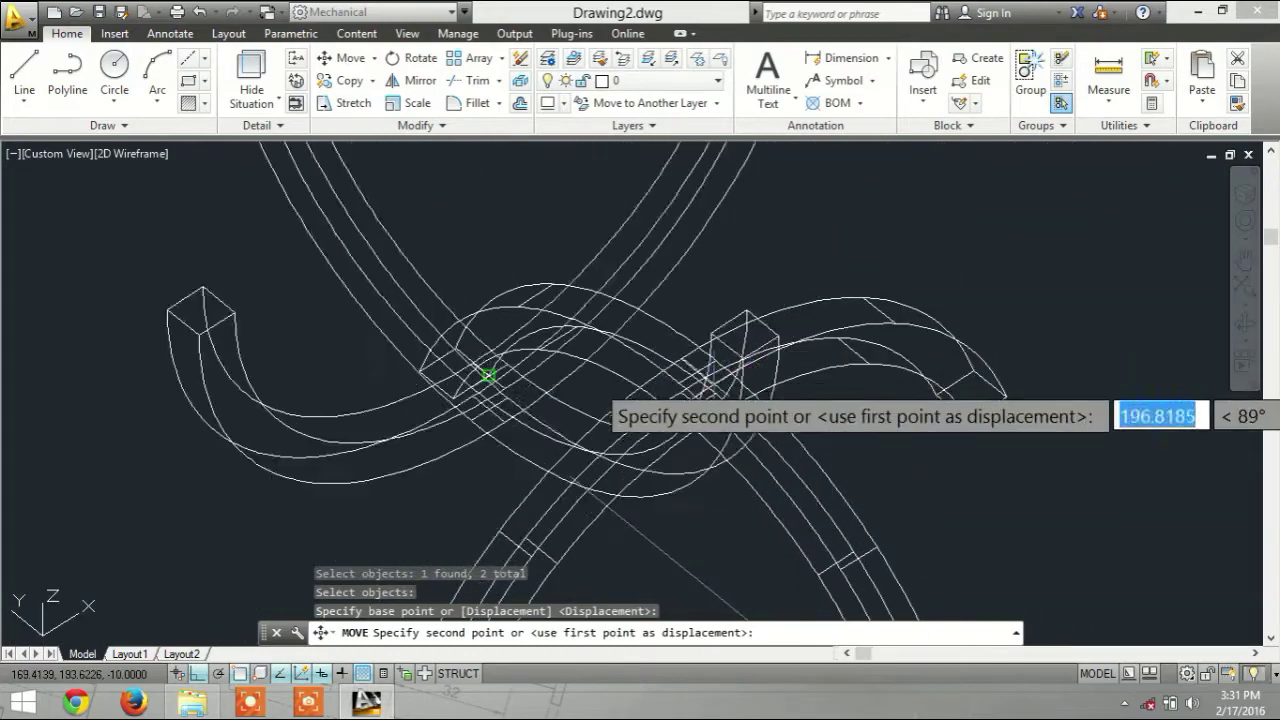
{"action": "left_click", "coordinate": [695, 373]}
{"action": "scroll", "coordinate": [777, 401], "scroll_direction": "down", "scroll_amount": 4}
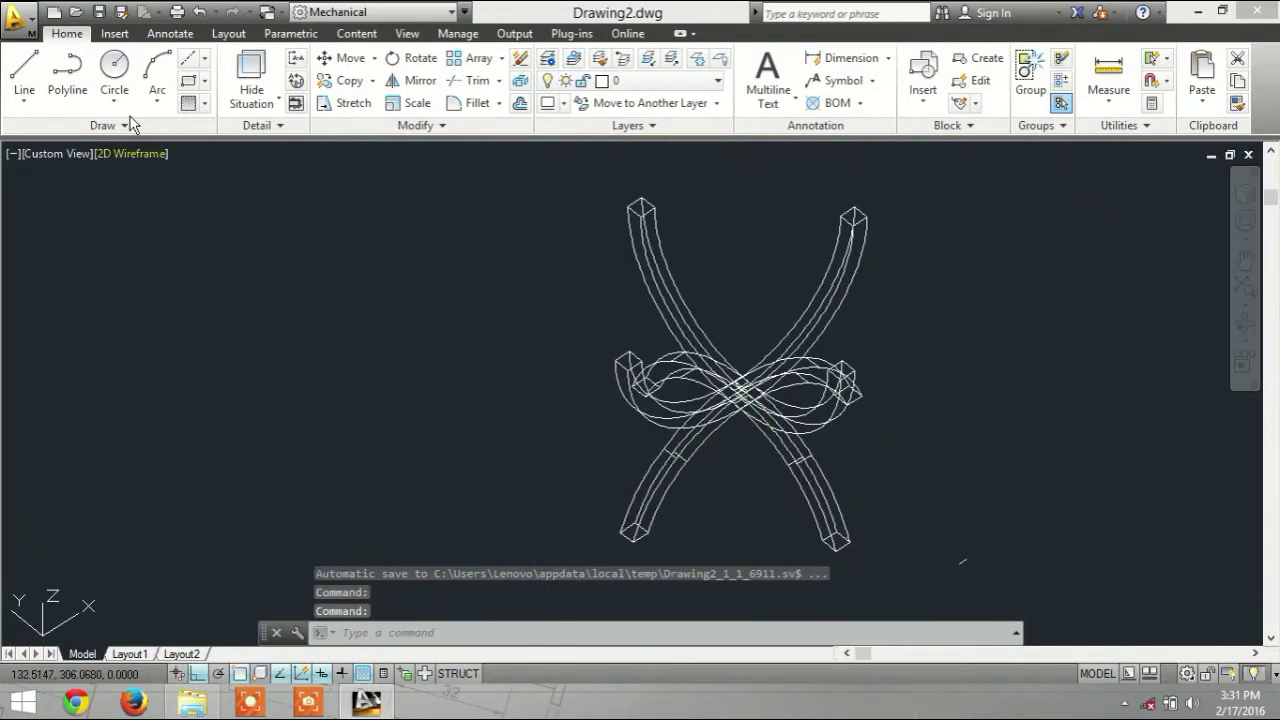
{"action": "left_click", "coordinate": [133, 153]}
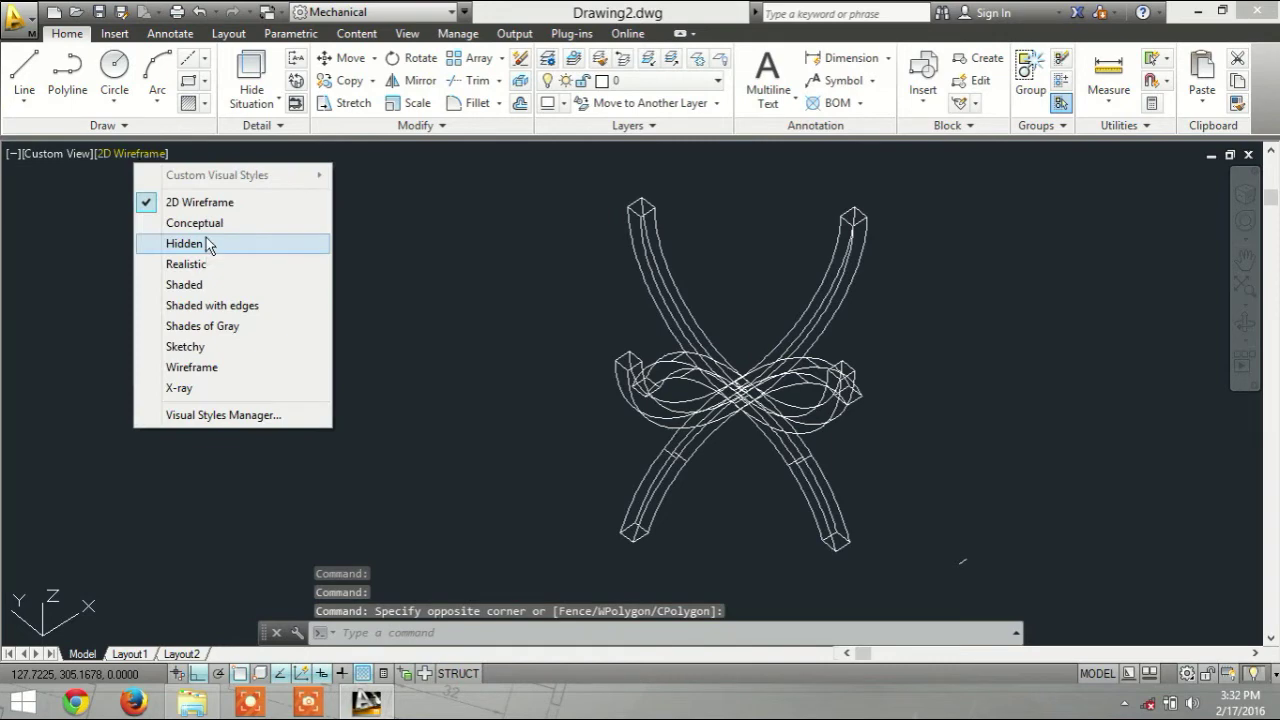
{"action": "left_click", "coordinate": [204, 266]}
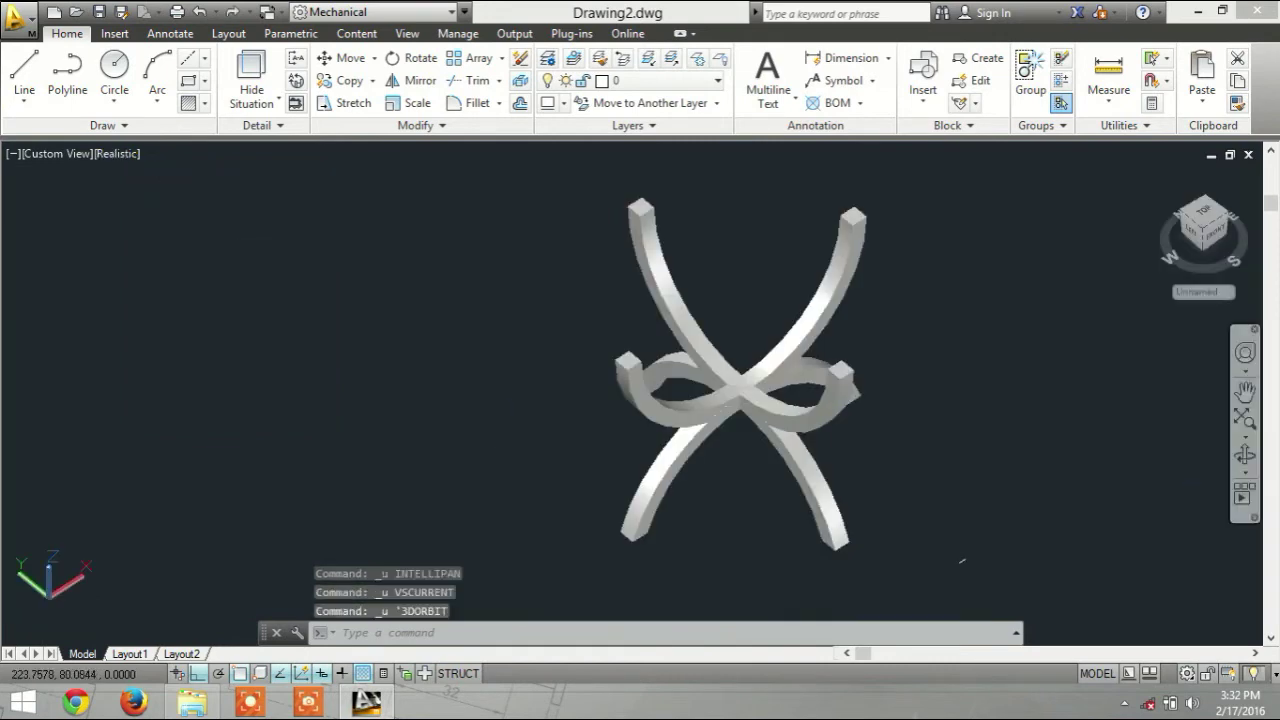
{"action": "left_click", "coordinate": [1245, 462]}
{"action": "left_click_drag", "start_coordinate": [1043, 451], "coordinate": [601, 507]}
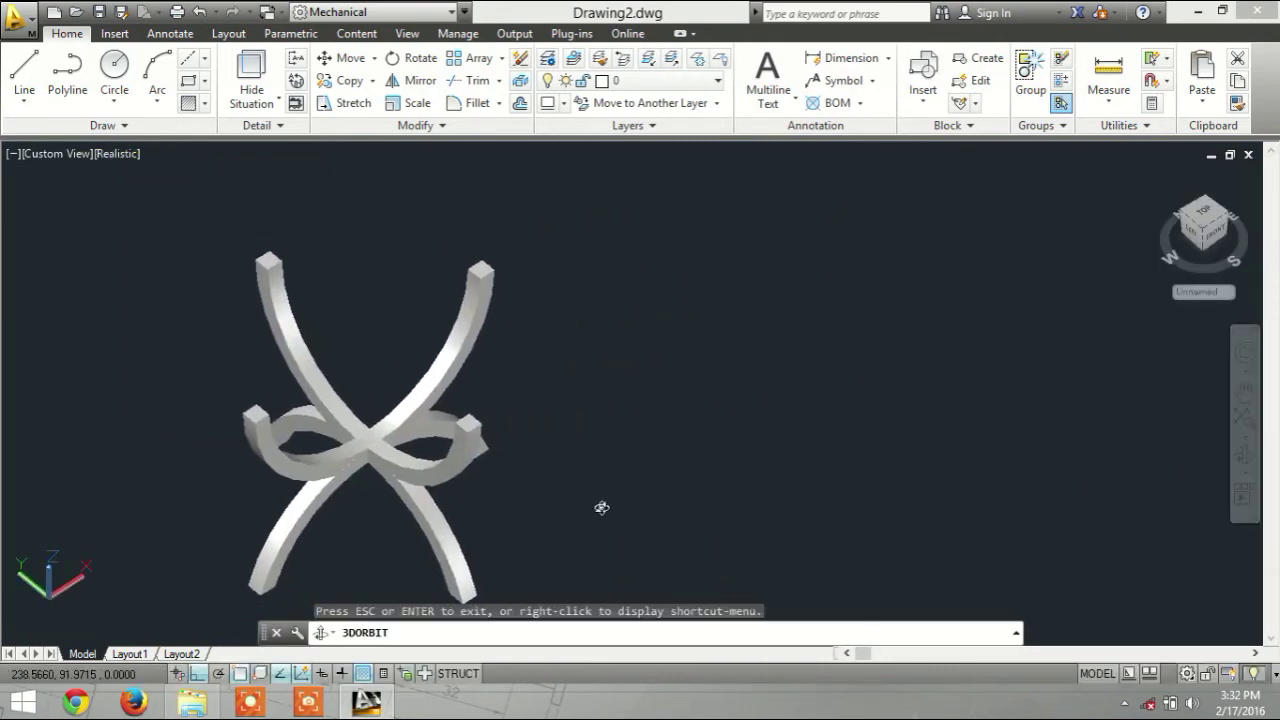
{"action": "key", "text": "Escape"}
{"action": "left_click", "coordinate": [117, 157]}
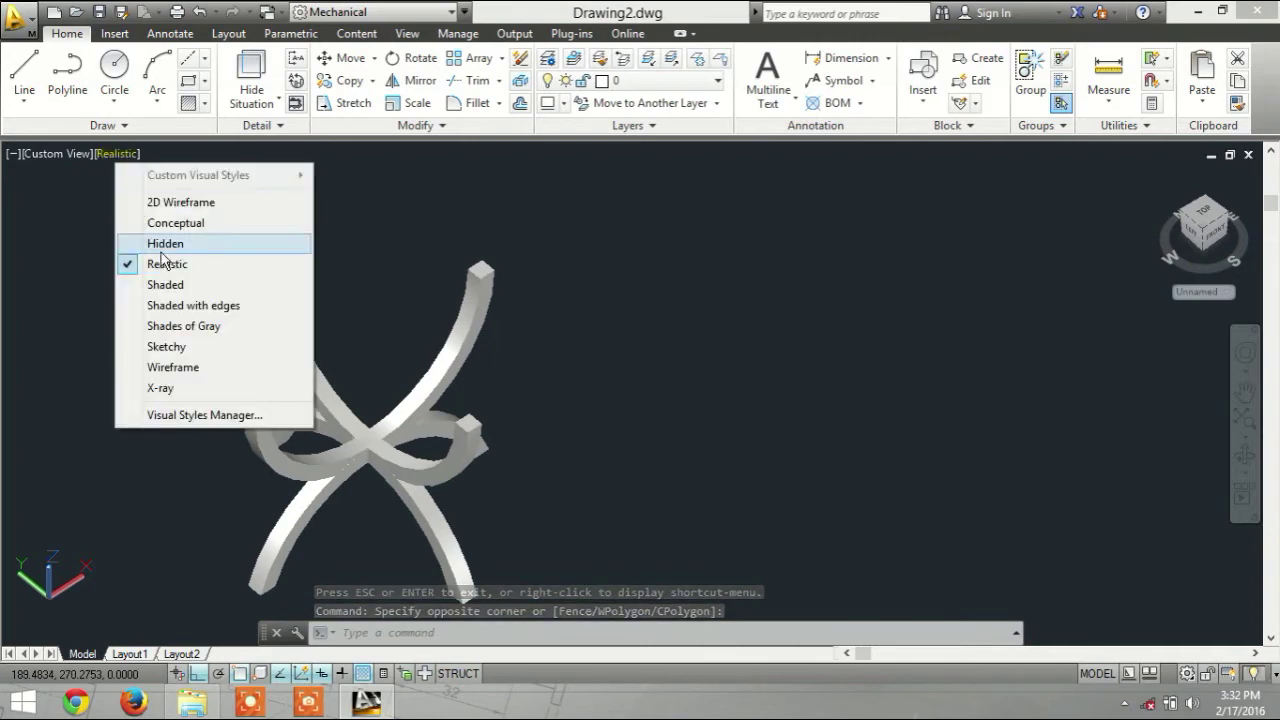
{"action": "left_click", "coordinate": [170, 200]}
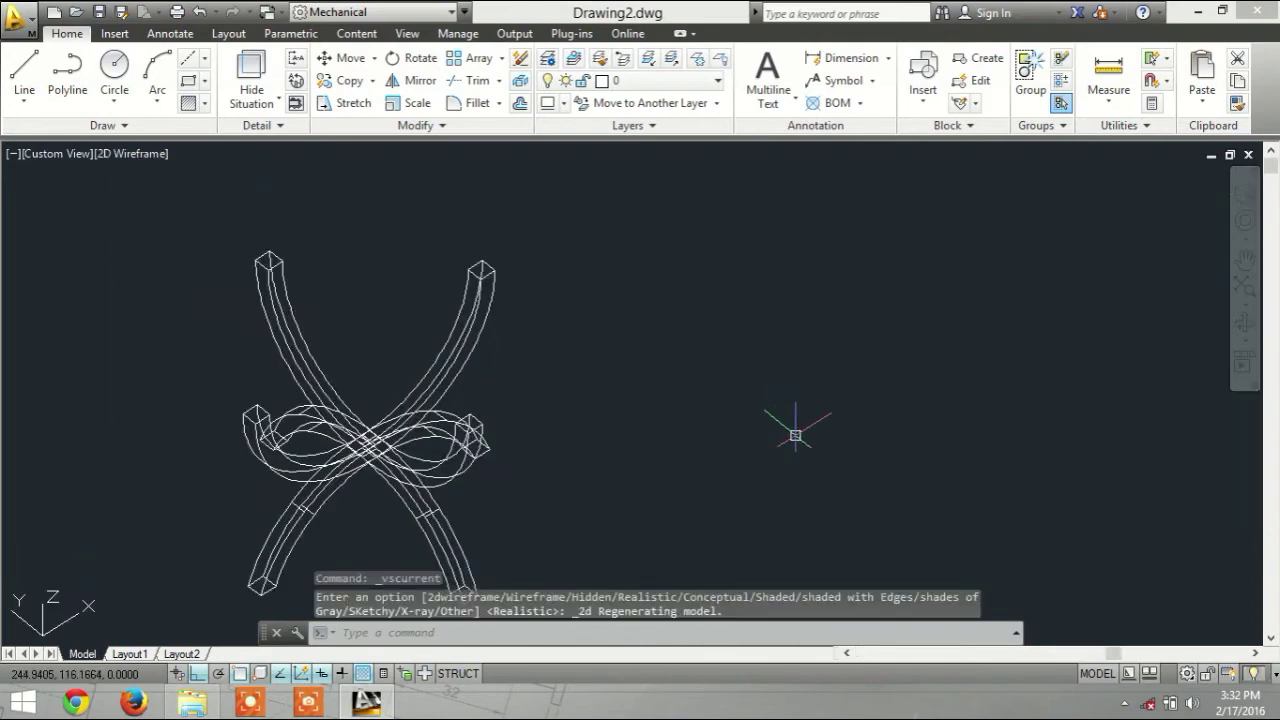
Step: Cancel a stray rectangle and draw a radius-60 circle beside the leg base
{"action": "key", "text": "Escape"}
{"action": "type", "text": "rc"}
{"action": "key", "text": "Return"}
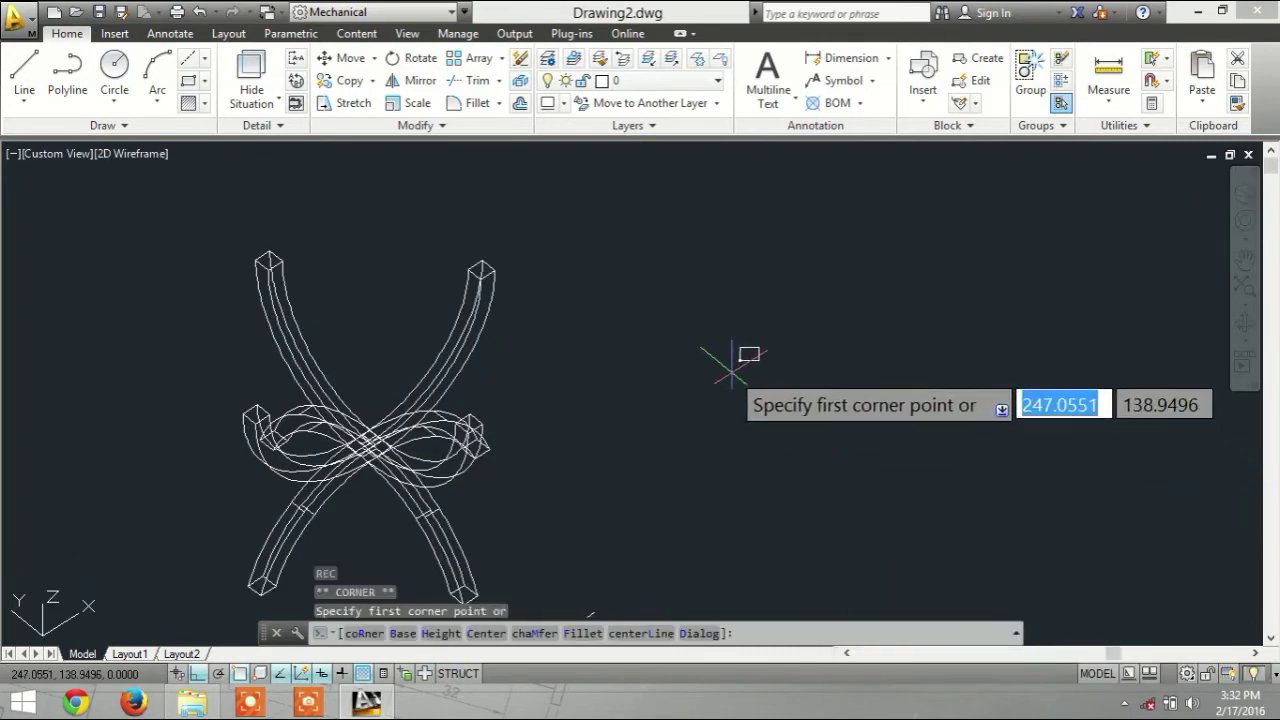
{"action": "left_click", "coordinate": [733, 373]}
{"action": "key", "text": "Escape"}
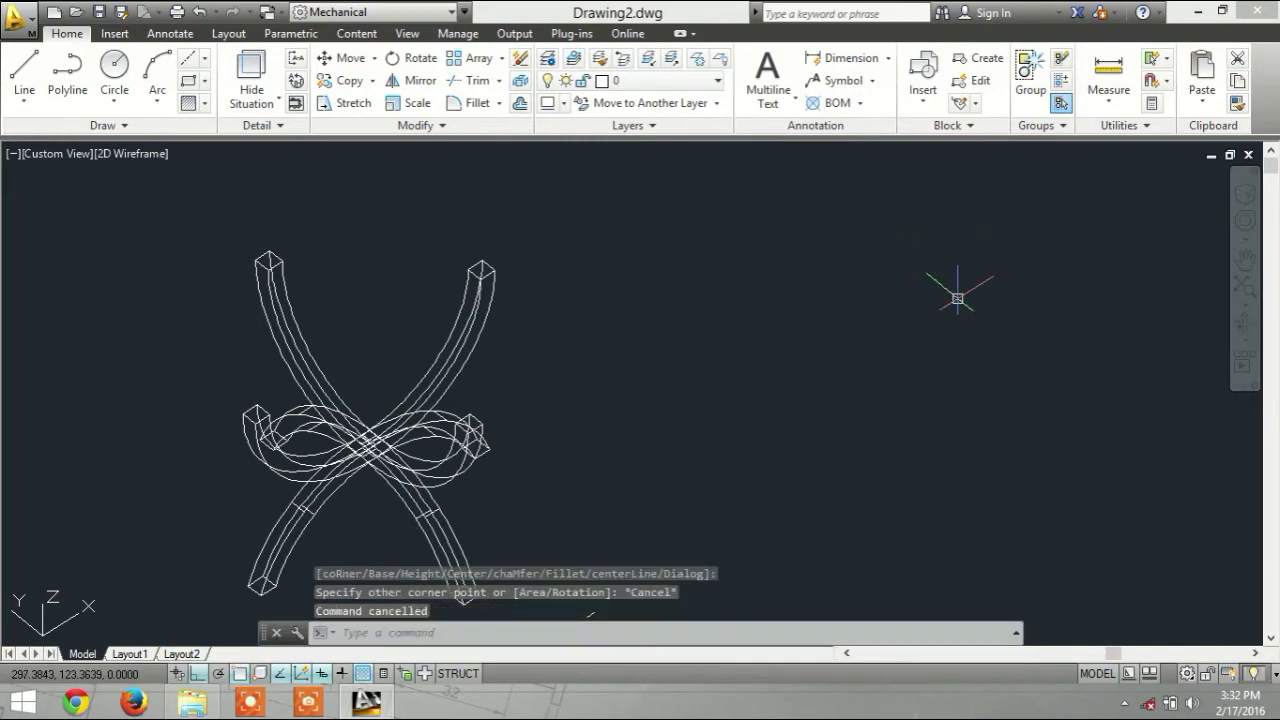
{"action": "type", "text": "C"}
{"action": "key", "text": "Return"}
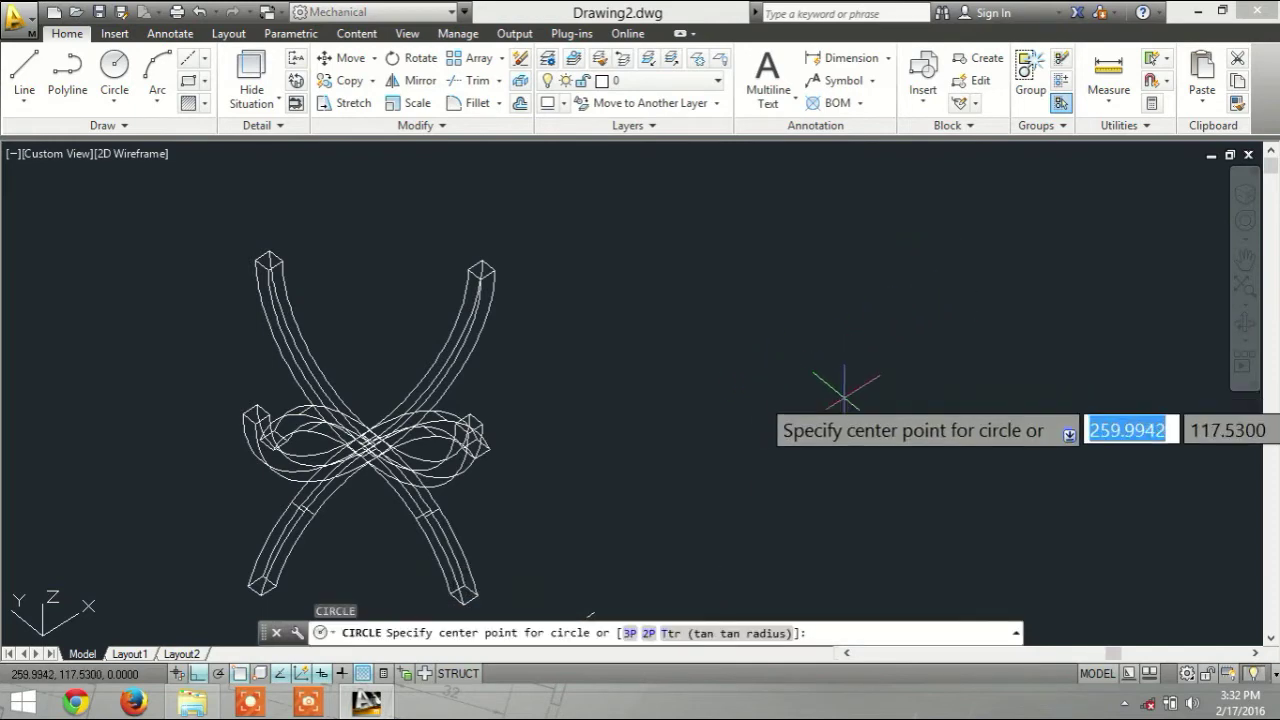
{"action": "left_click", "coordinate": [843, 396]}
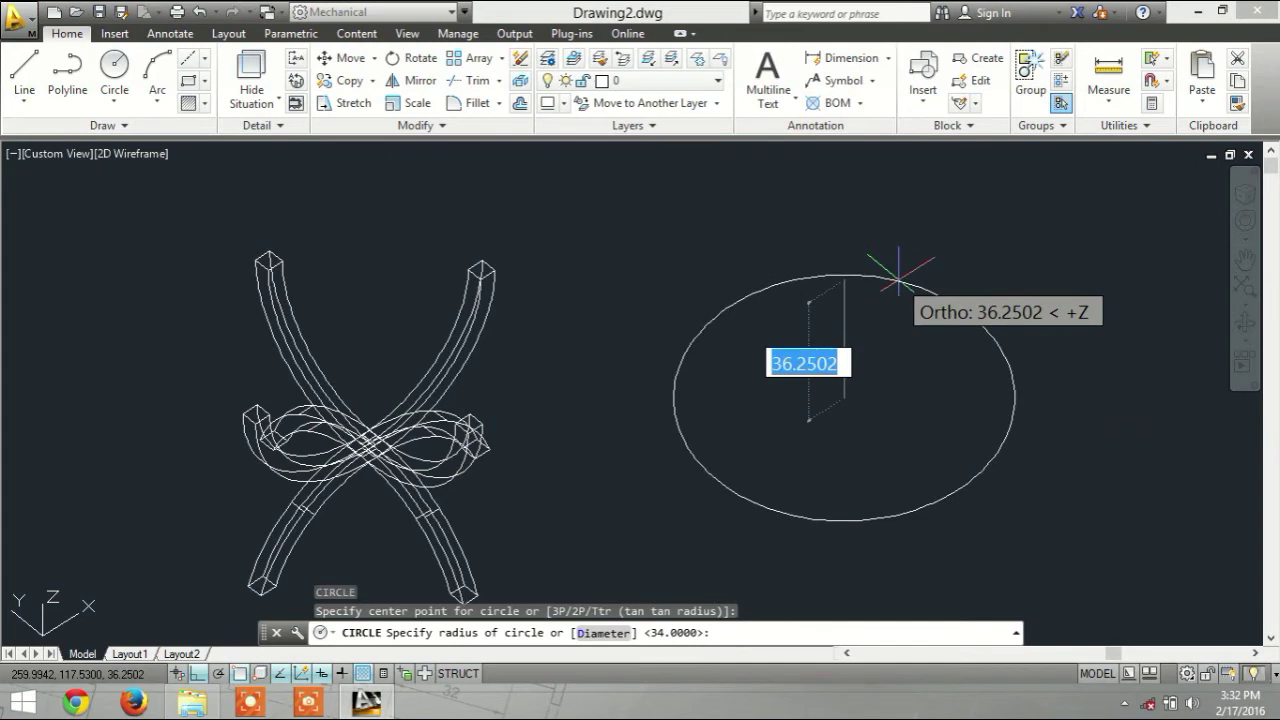
{"action": "type", "text": "60"}
{"action": "key", "text": "Return"}
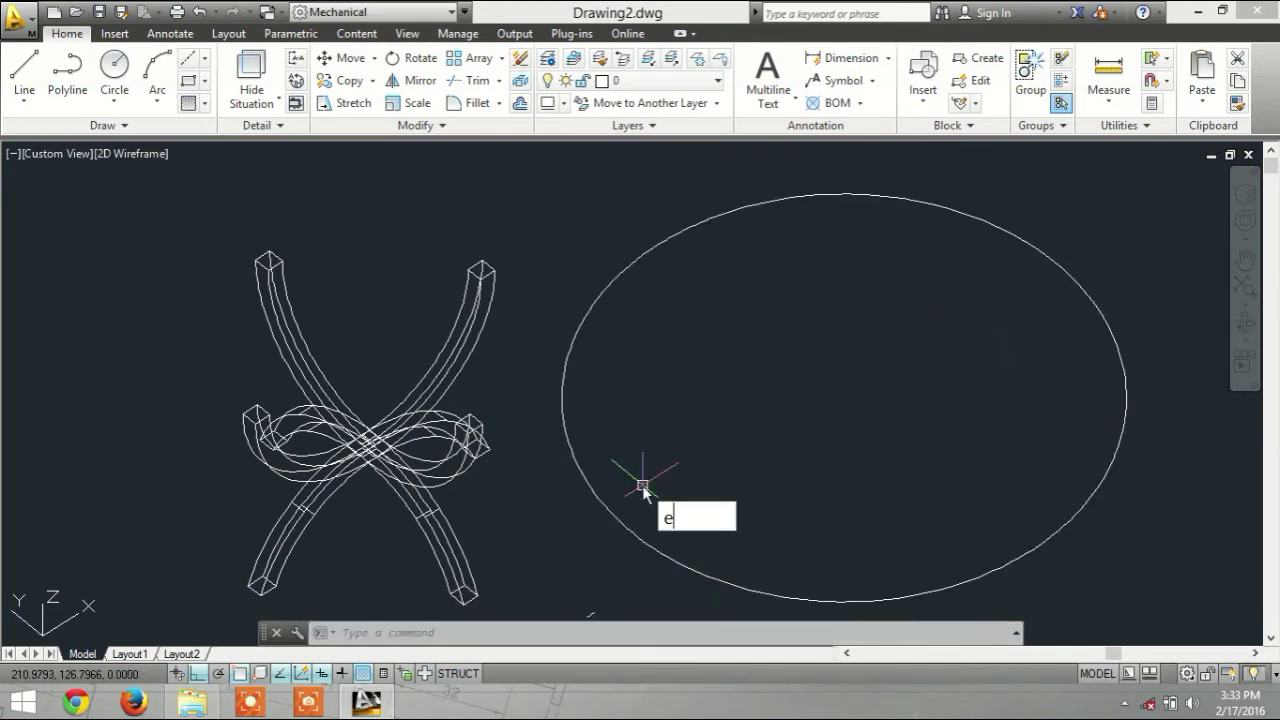
Step: Extrude the circle to a height of 4 to form the tabletop disc
{"action": "type", "text": "xt"}
{"action": "key", "text": "Return"}
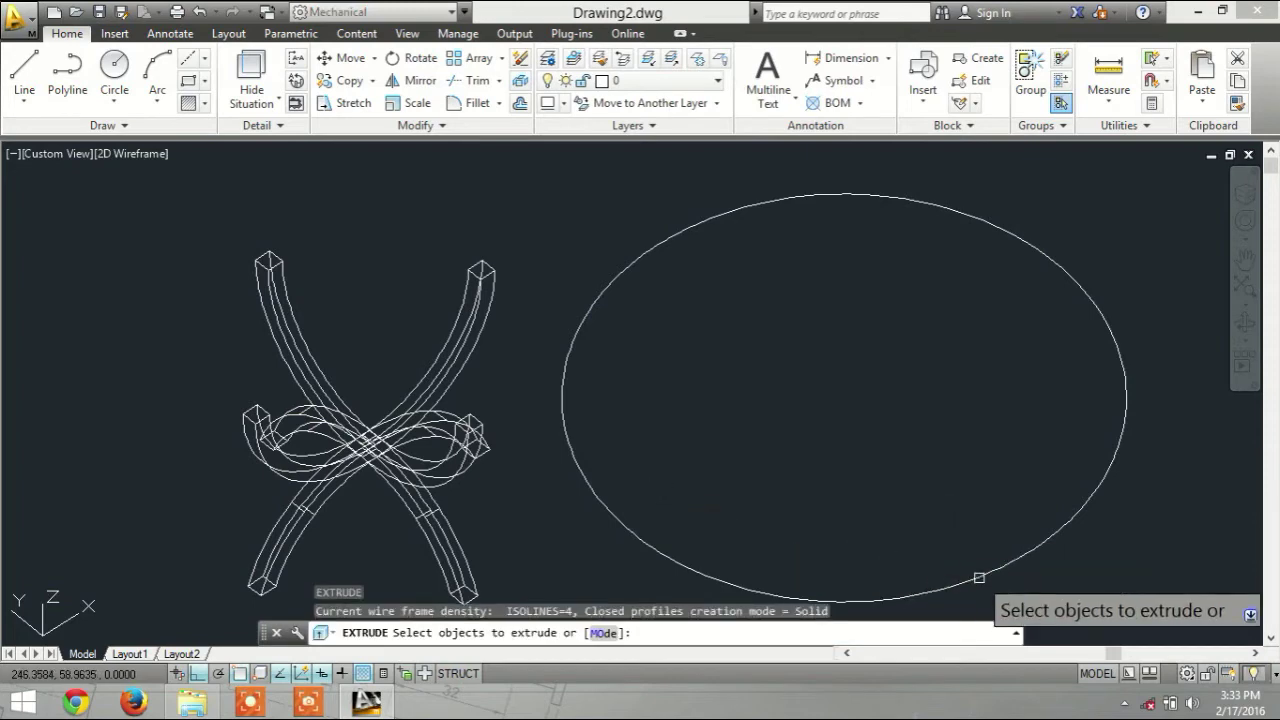
{"action": "left_click", "coordinate": [979, 577]}
{"action": "right_click", "coordinate": [1018, 596]}
{"action": "left_click", "coordinate": [1034, 437]}
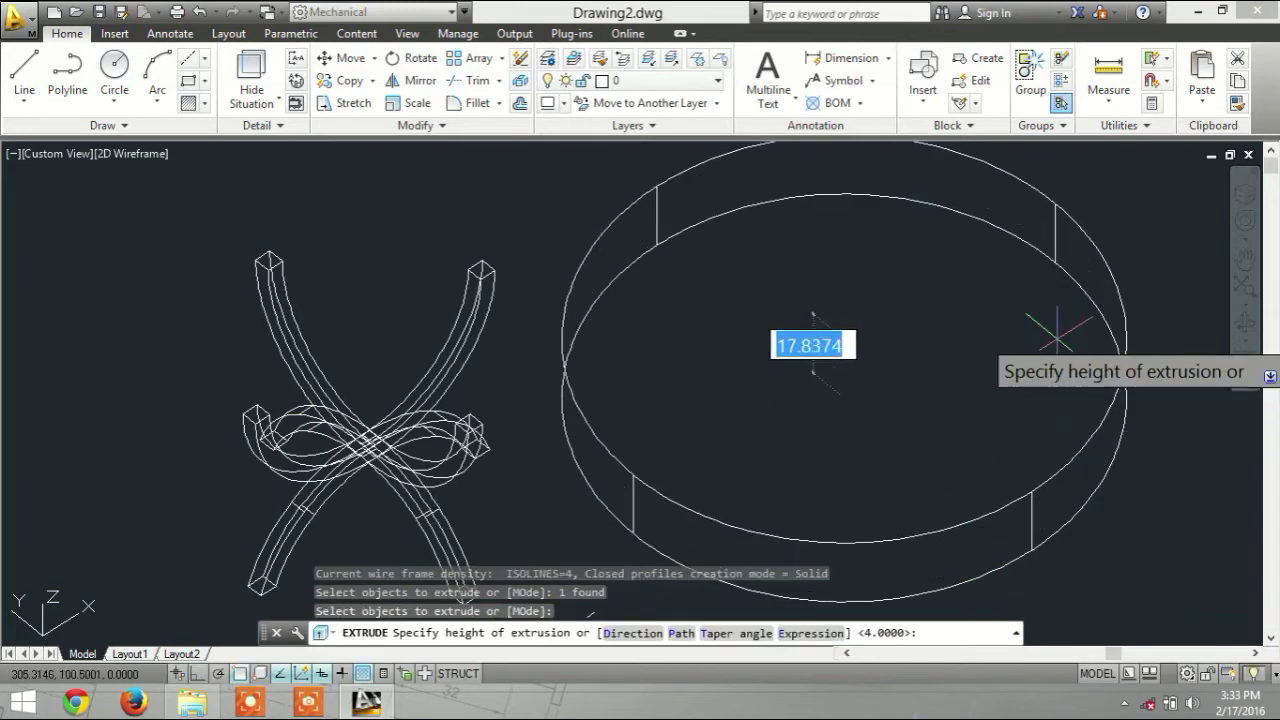
{"action": "type", "text": "4"}
{"action": "key", "text": "Return"}
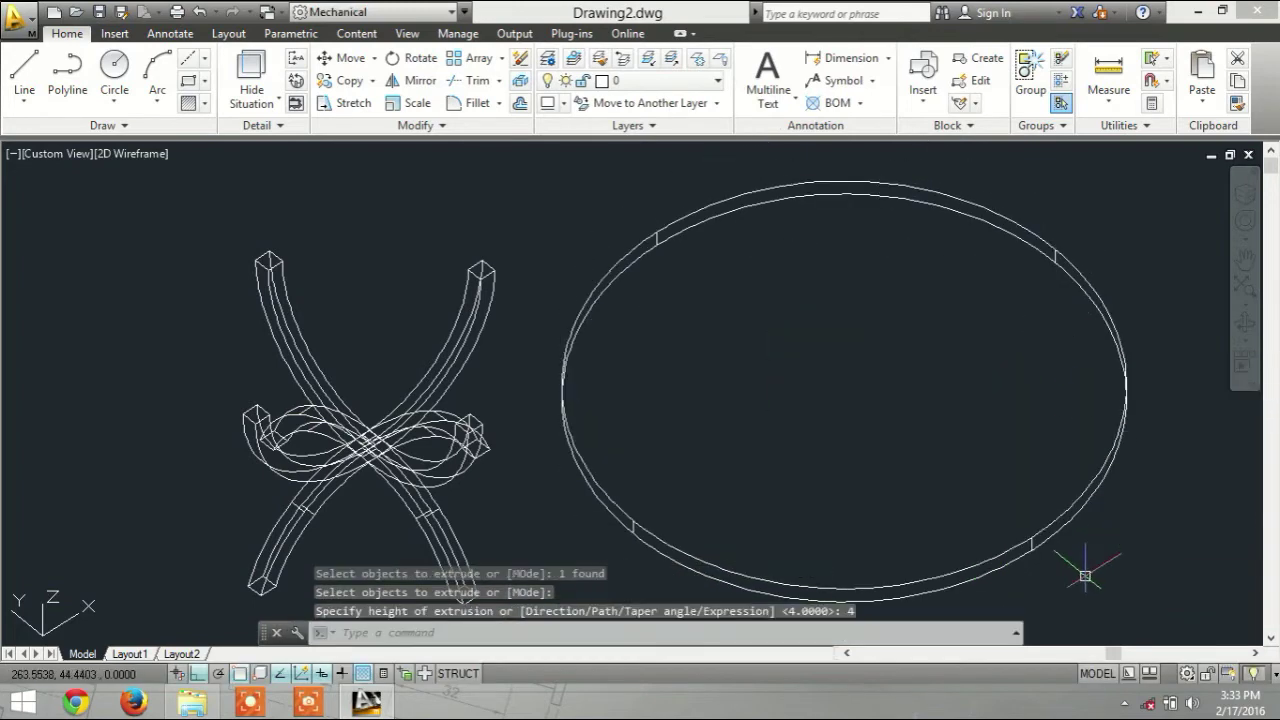
Step: Start a fillet with radius 2 in Multiple mode
{"action": "type", "text": "fil"}
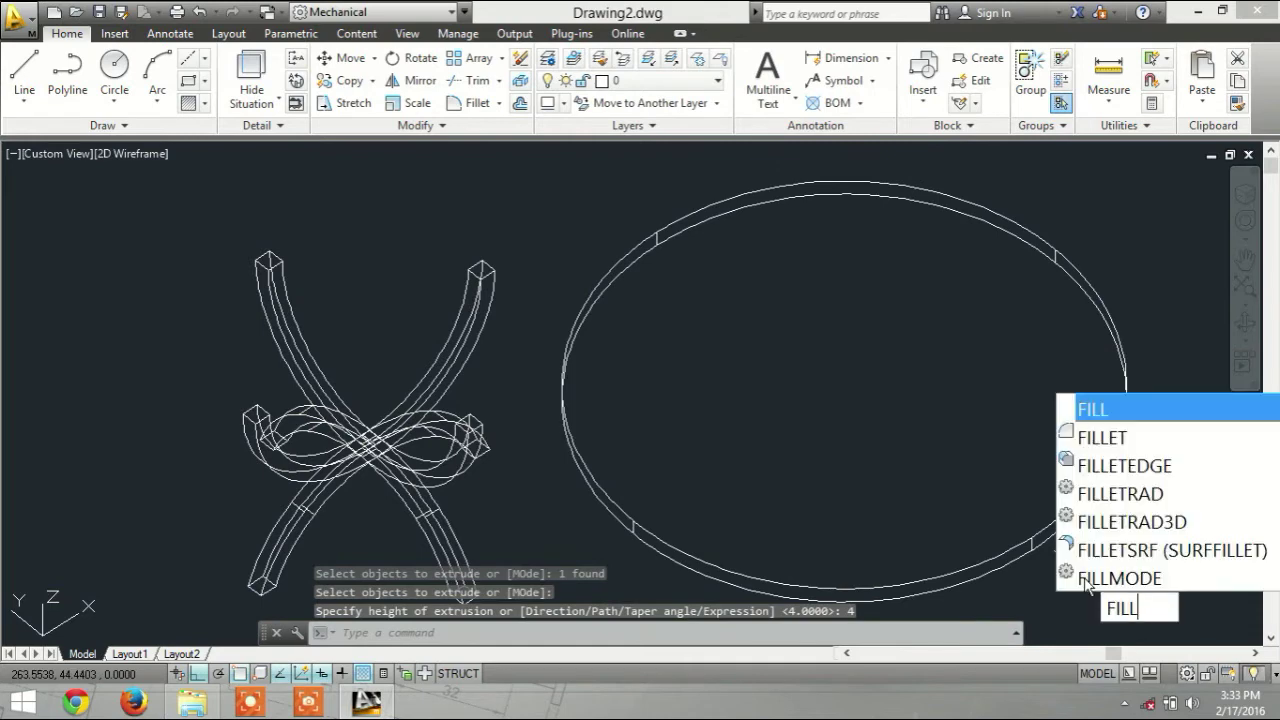
{"action": "key", "text": "Down"}
{"action": "key", "text": "Return"}
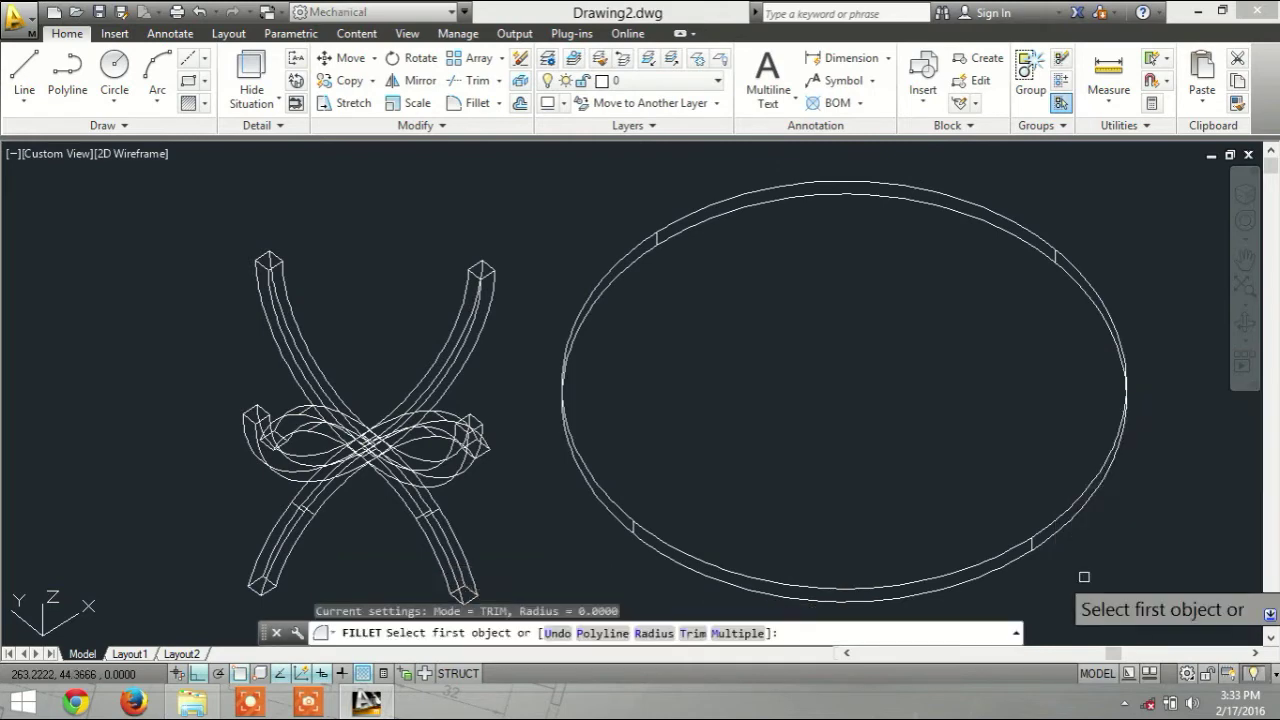
{"action": "type", "text": "r"}
{"action": "key", "text": "Return"}
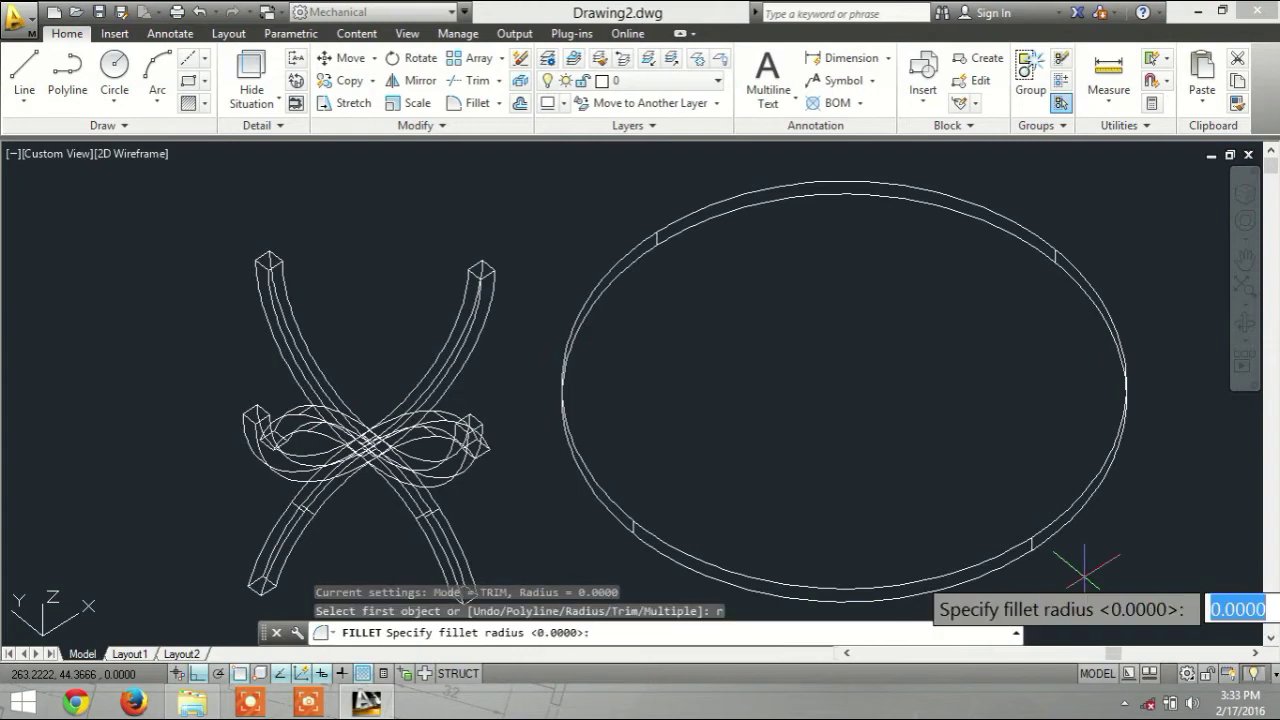
{"action": "key", "text": "Return"}
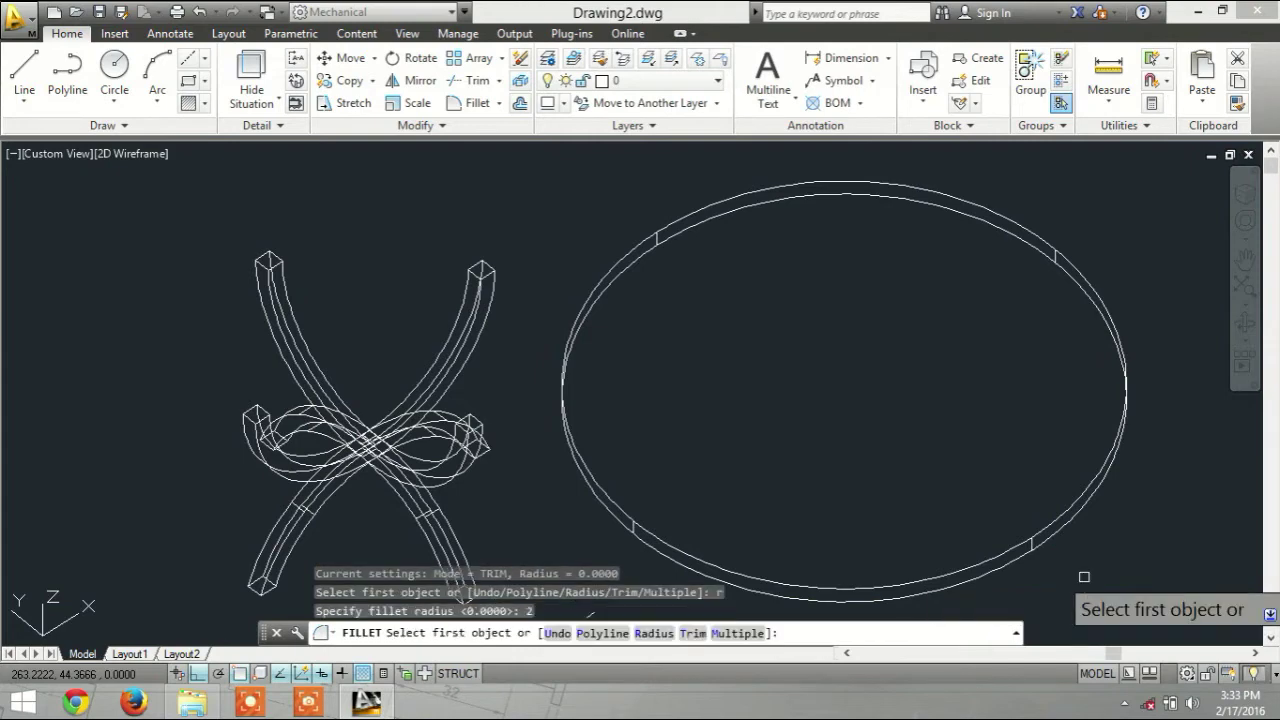
{"action": "type", "text": "m"}
{"action": "key", "text": "Return"}
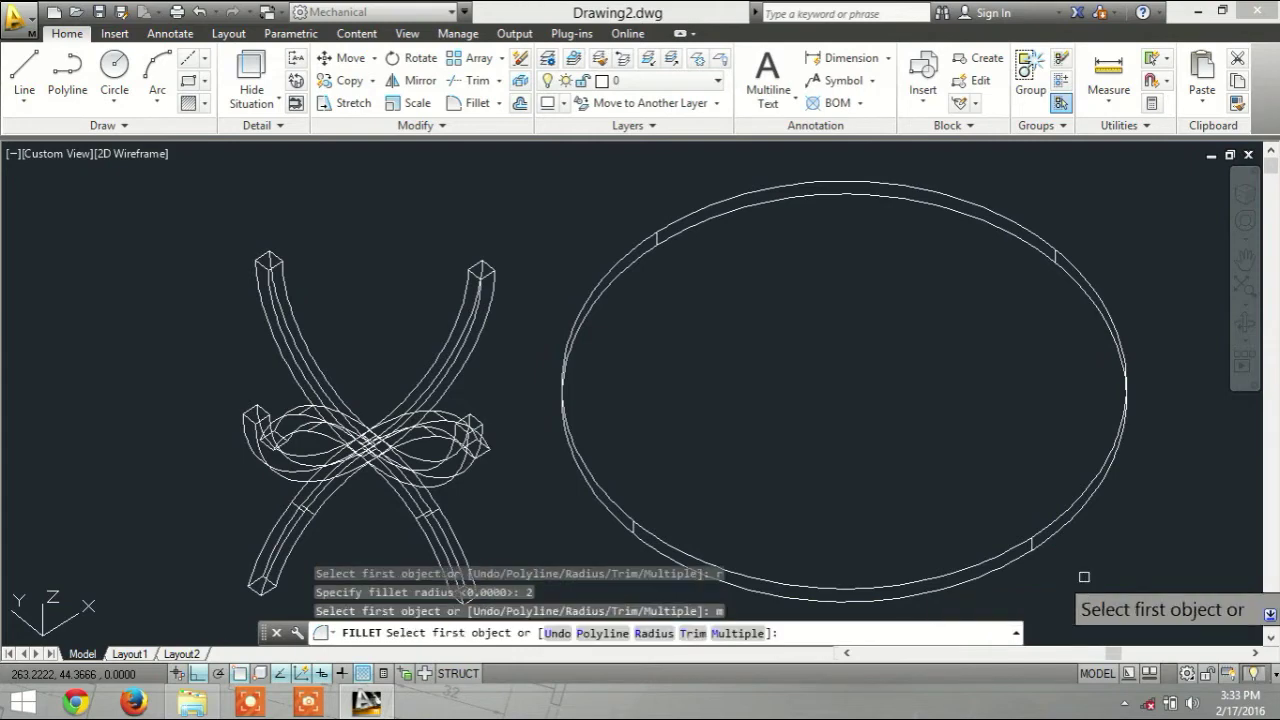
{"action": "type", "text": "r"}
{"action": "key", "text": "Return"}
{"action": "right_click", "coordinate": [998, 550]}
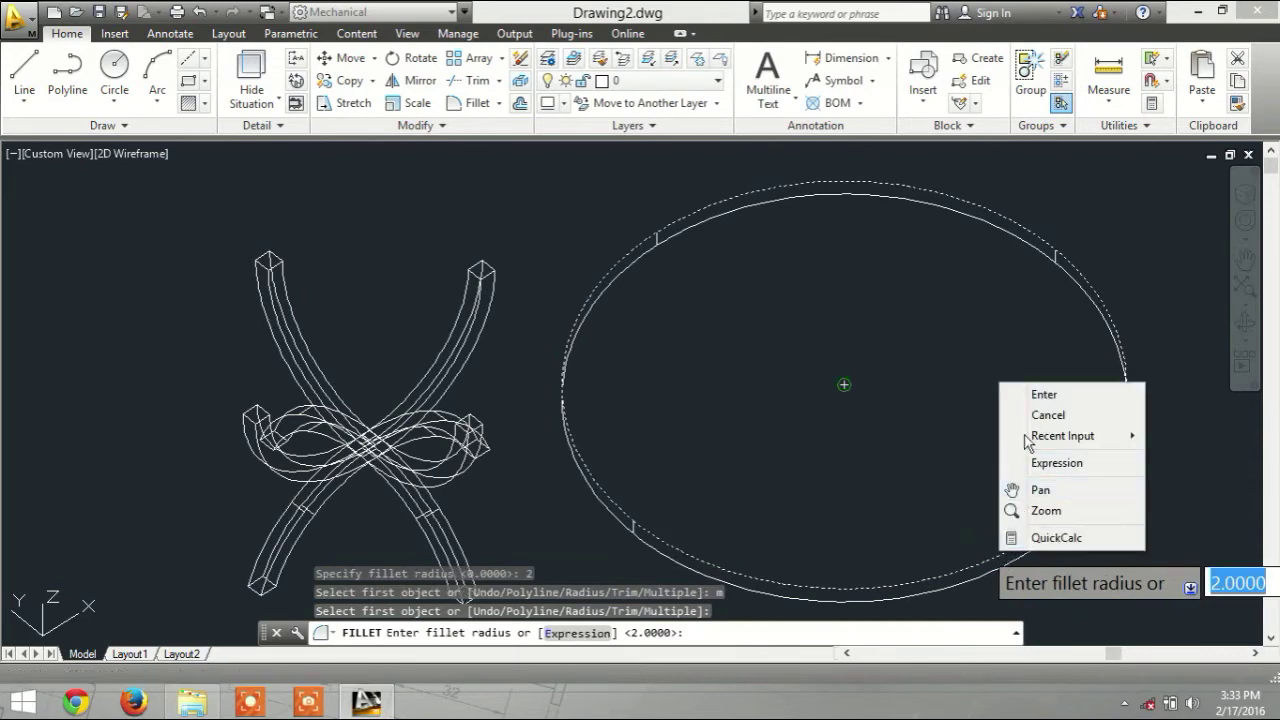
{"action": "left_click", "coordinate": [1035, 396]}
Step: Fillet the disc top's rim edges at radius 2 and end the command
{"action": "left_click", "coordinate": [1018, 553]}
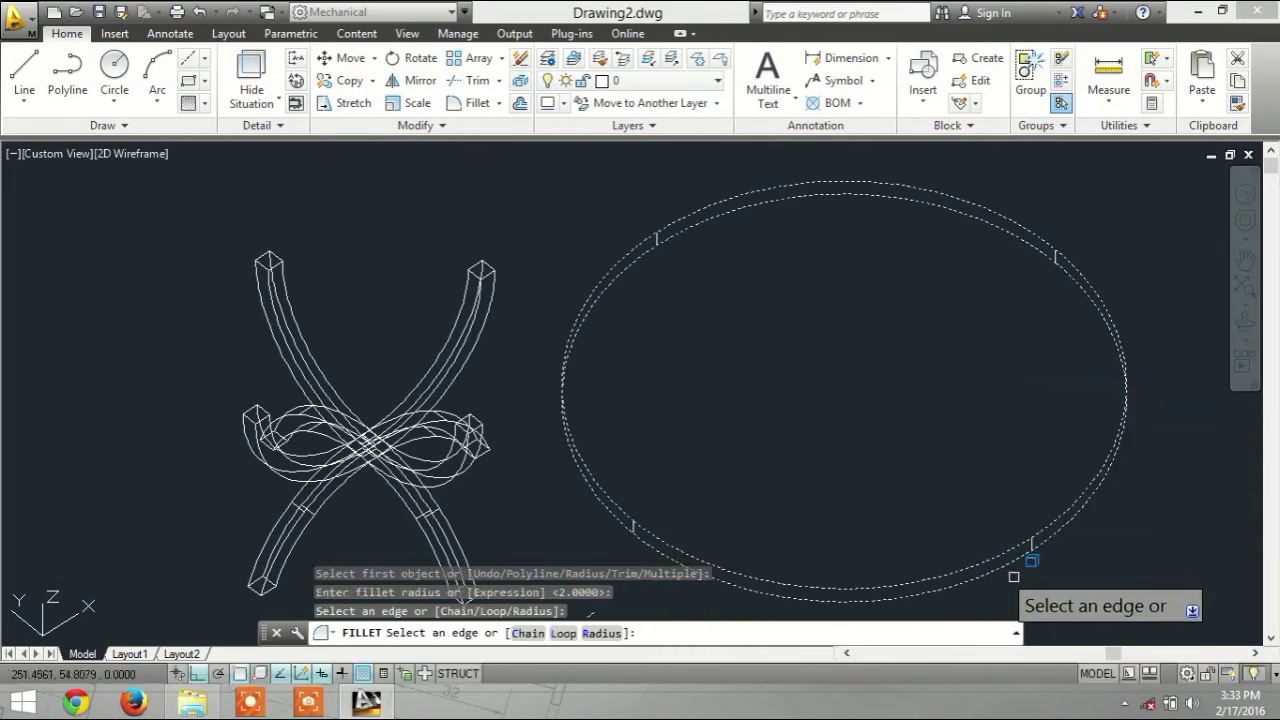
{"action": "right_click", "coordinate": [1036, 583]}
{"action": "left_click", "coordinate": [1080, 387]}
{"action": "right_click", "coordinate": [1115, 570]}
{"action": "left_click", "coordinate": [1145, 329]}
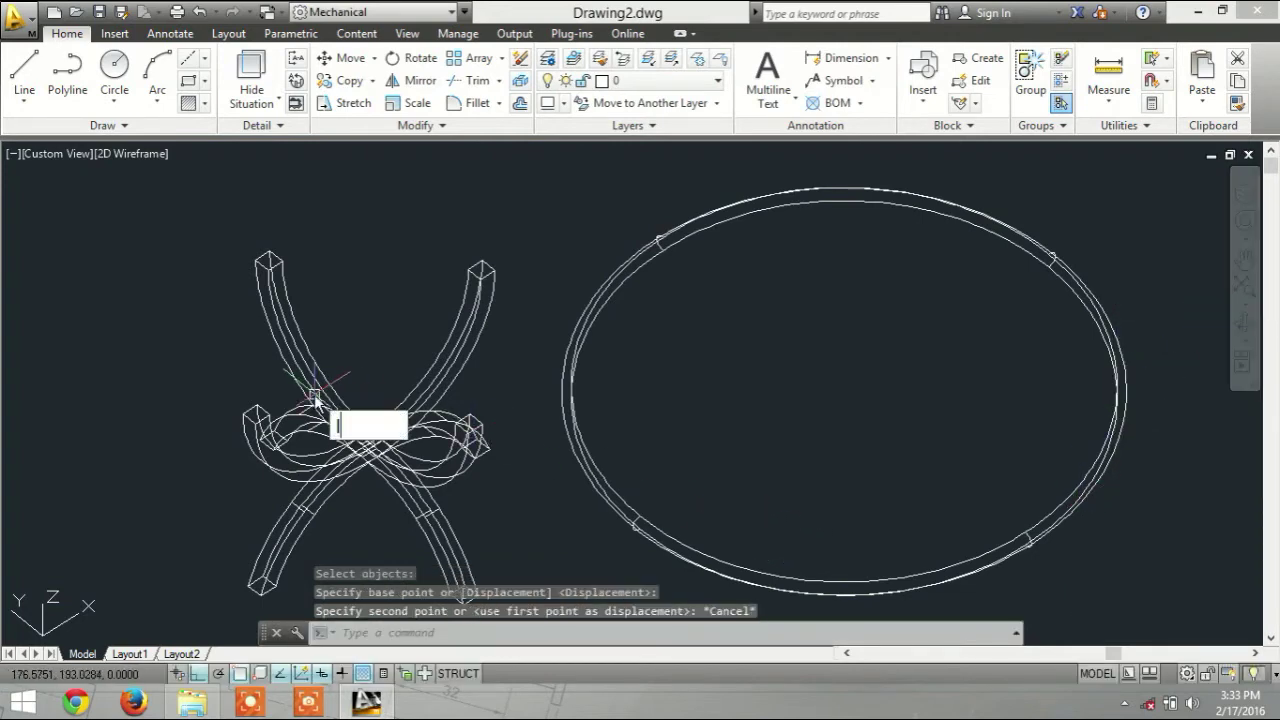
Step: Draw a temporary diagonal guide line between two opposite leg tops
{"action": "type", "text": "l"}
{"action": "key", "text": "Return"}
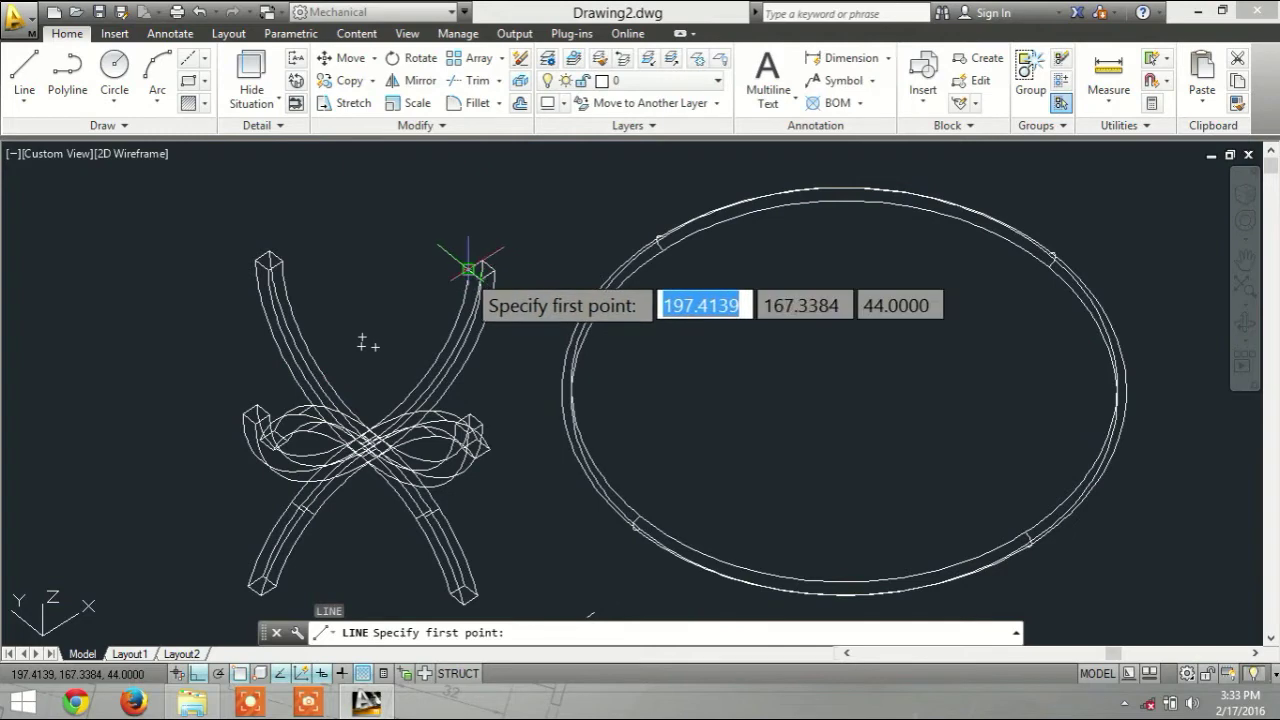
{"action": "scroll", "coordinate": [468, 268], "scroll_direction": "up", "scroll_amount": 1}
{"action": "scroll", "coordinate": [468, 268], "scroll_direction": "up", "scroll_amount": 2}
{"action": "left_click", "coordinate": [471, 267]}
{"action": "scroll", "coordinate": [476, 272], "scroll_direction": "down", "scroll_amount": 4}
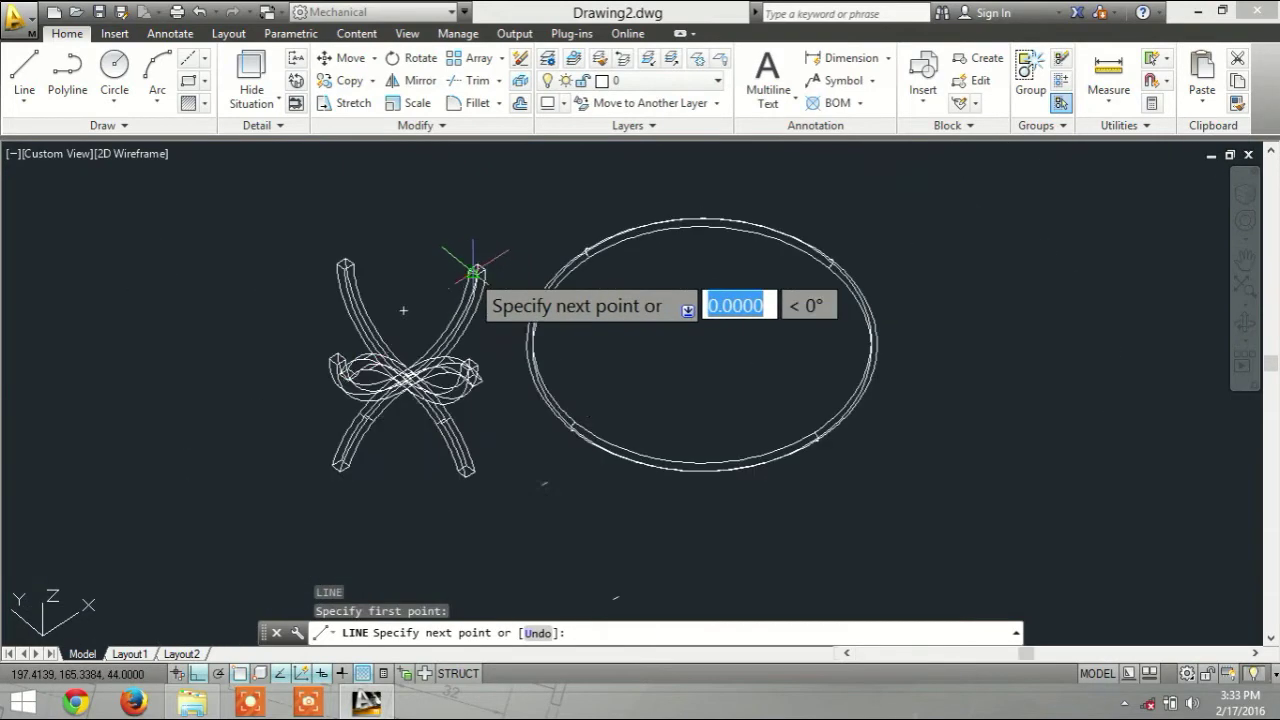
{"action": "scroll", "coordinate": [340, 368], "scroll_direction": "up", "scroll_amount": 5}
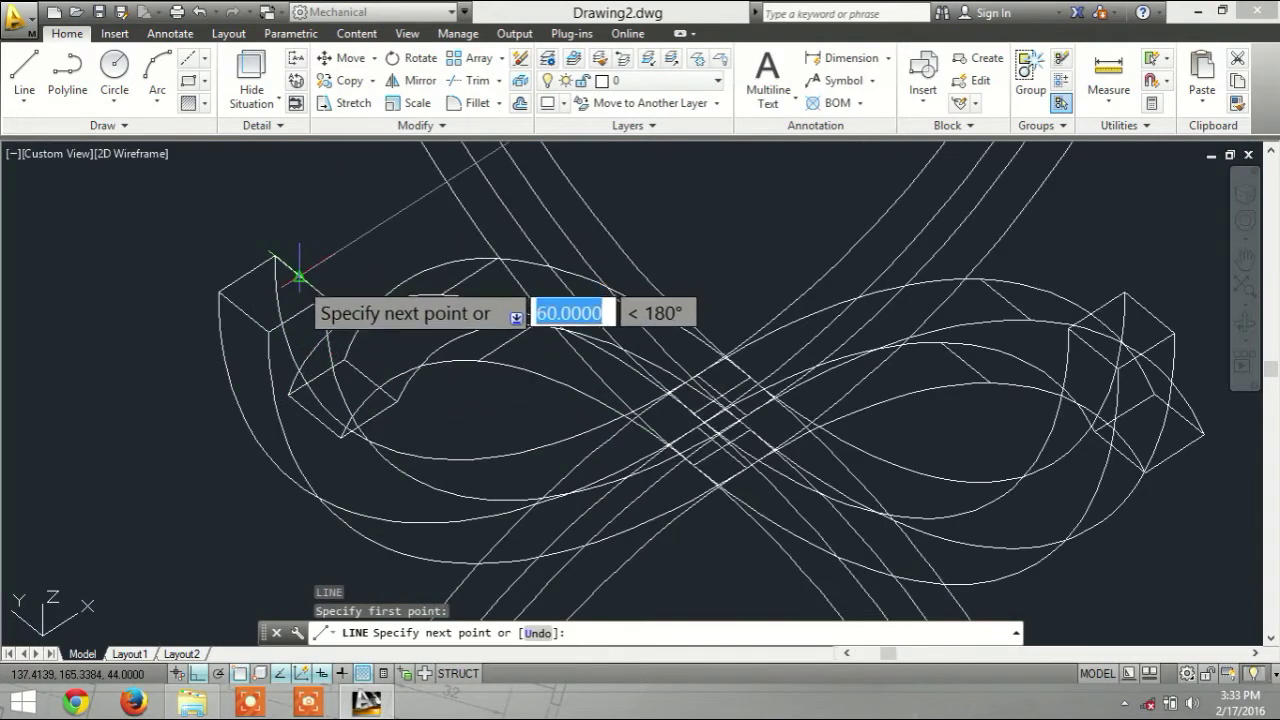
{"action": "left_click", "coordinate": [299, 275]}
{"action": "key", "text": "Escape"}
{"action": "scroll", "coordinate": [297, 277], "scroll_direction": "down", "scroll_amount": 2}
{"action": "scroll", "coordinate": [603, 520], "scroll_direction": "down", "scroll_amount": 2}
{"action": "scroll", "coordinate": [580, 500], "scroll_direction": "down", "scroll_amount": 2}
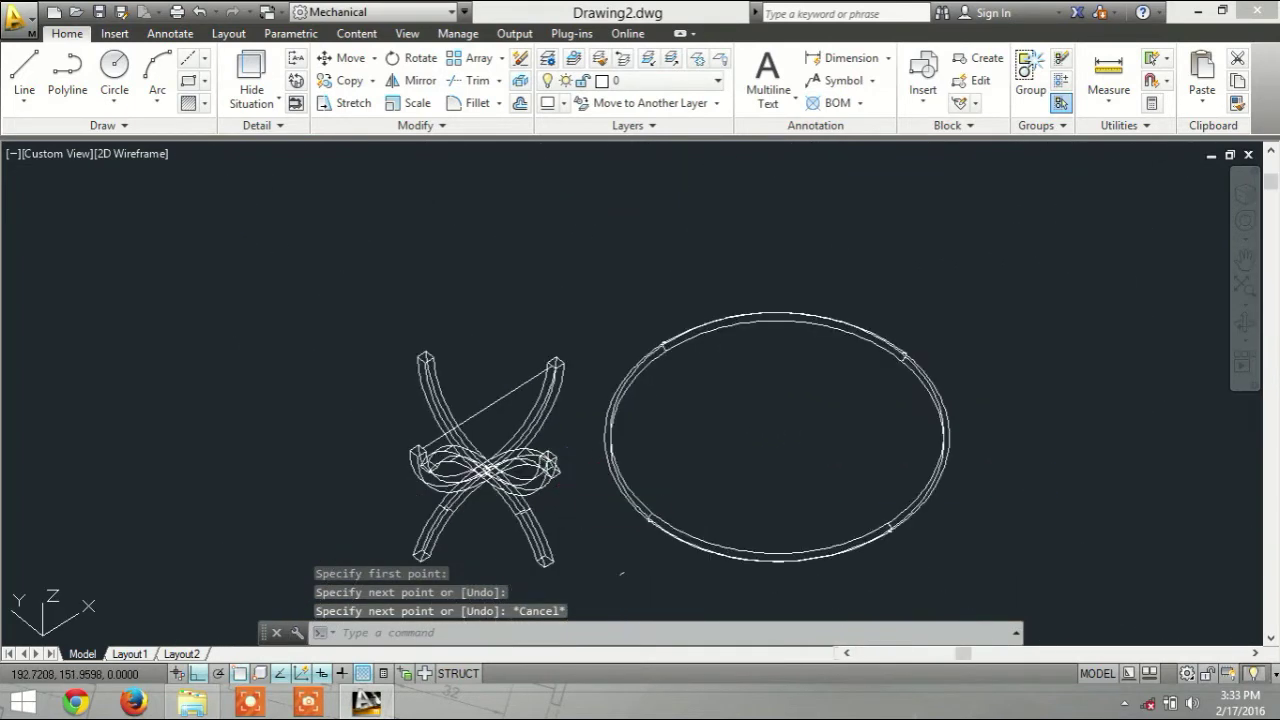
Step: Move the disc from its centre to the guide line's midpoint, then select the line for erasing
{"action": "type", "text": "m"}
{"action": "key", "text": "Return"}
{"action": "left_click", "coordinate": [622, 476]}
{"action": "right_click", "coordinate": [711, 451]}
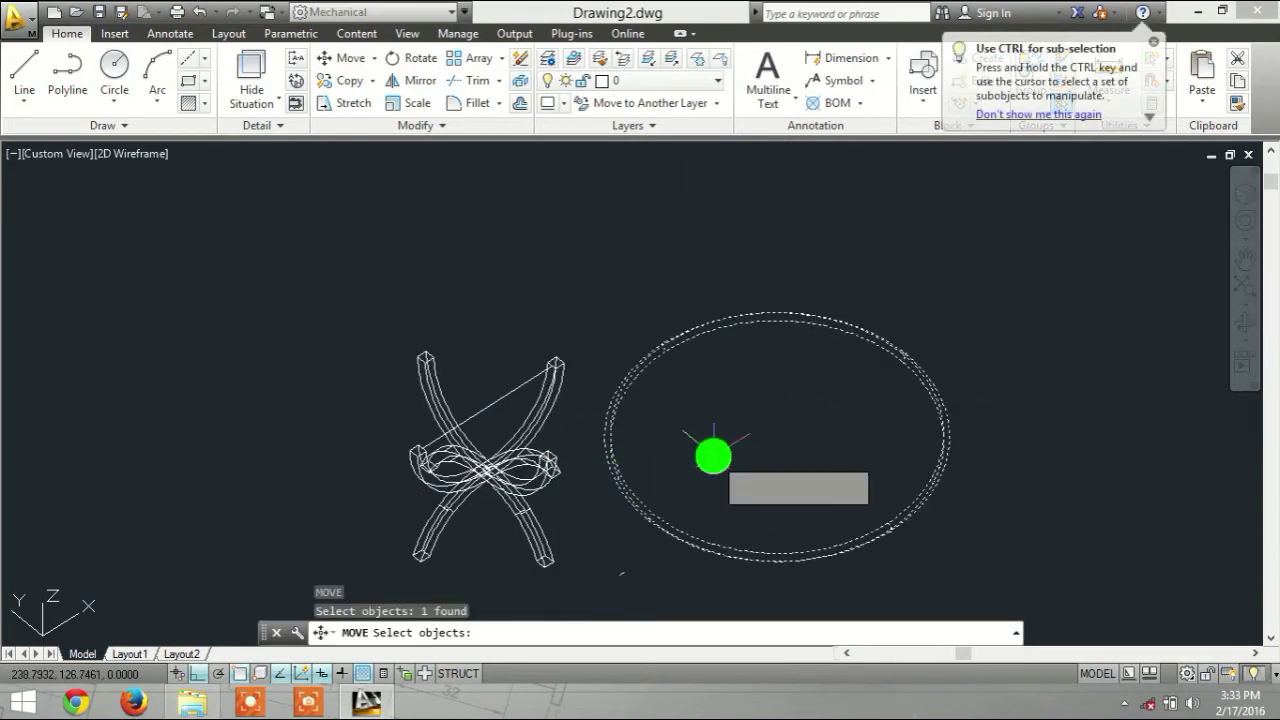
{"action": "left_click", "coordinate": [776, 437]}
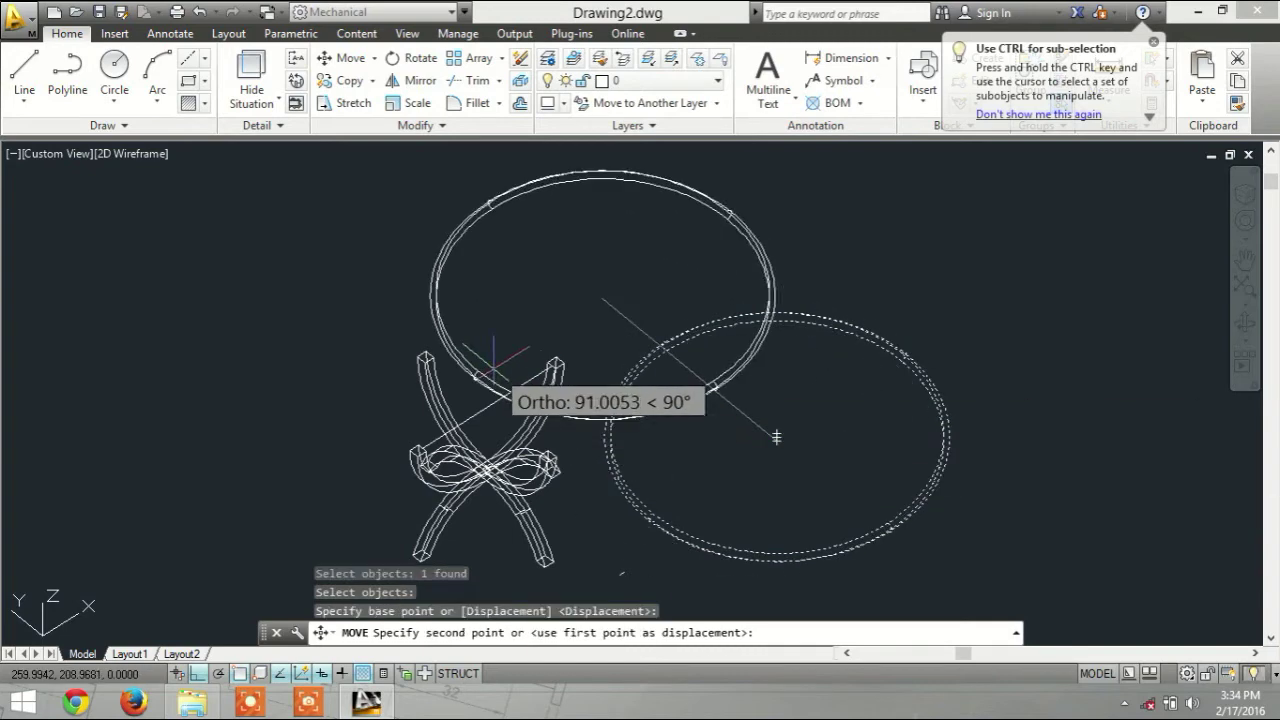
{"action": "right_click", "coordinate": [776, 437], "text": "shift"}
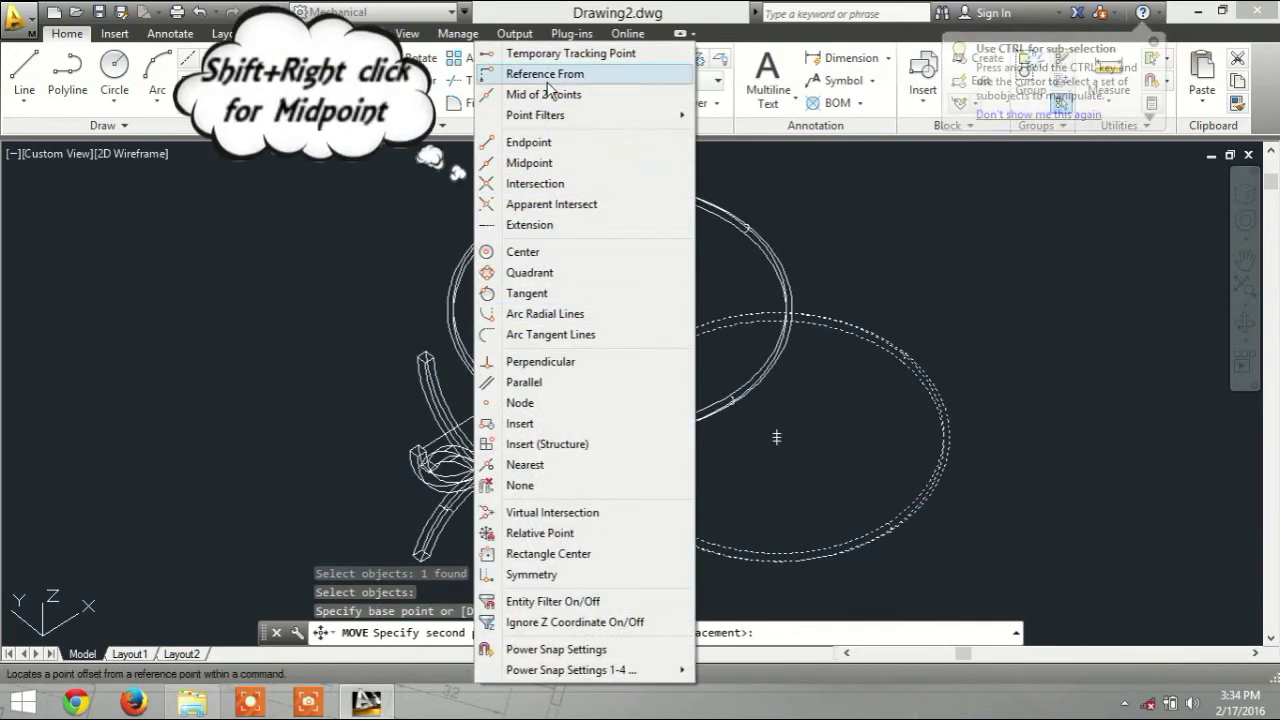
{"action": "left_click", "coordinate": [540, 163]}
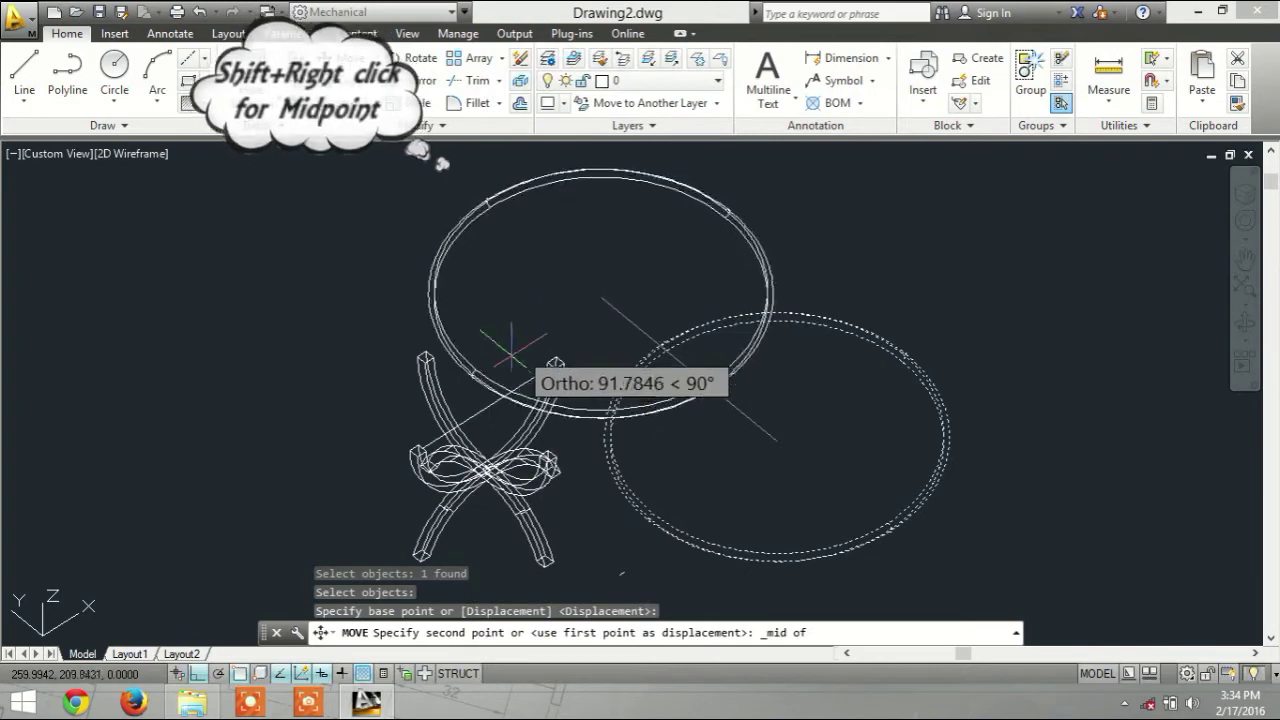
{"action": "left_click", "coordinate": [588, 410]}
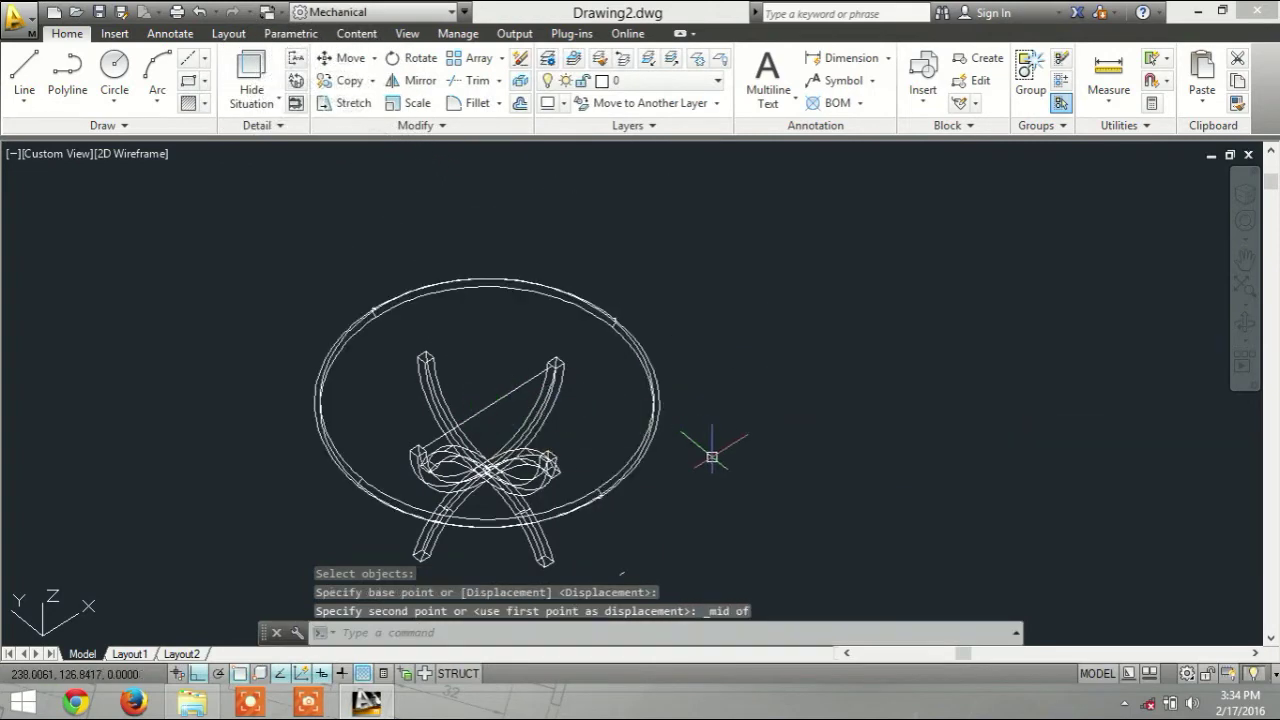
{"action": "left_click", "coordinate": [512, 391]}
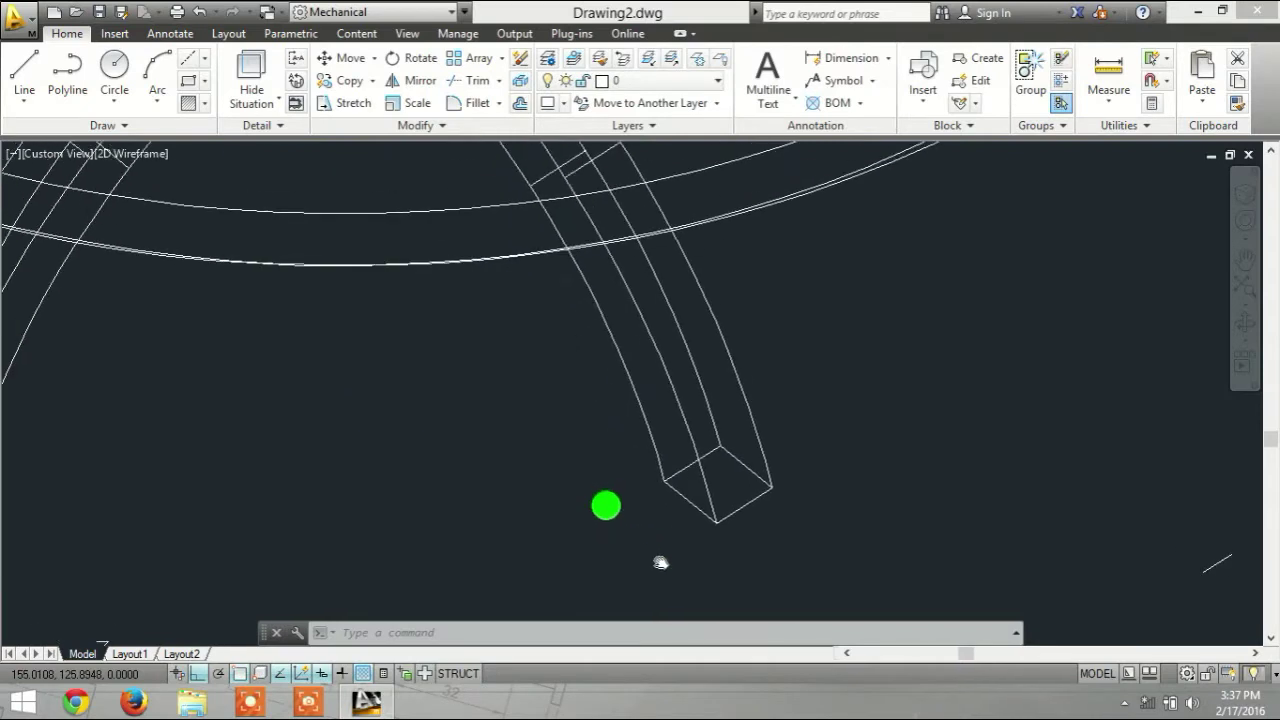
{"action": "middle_click_drag", "start_coordinate": [660, 563], "coordinate": [667, 569]}
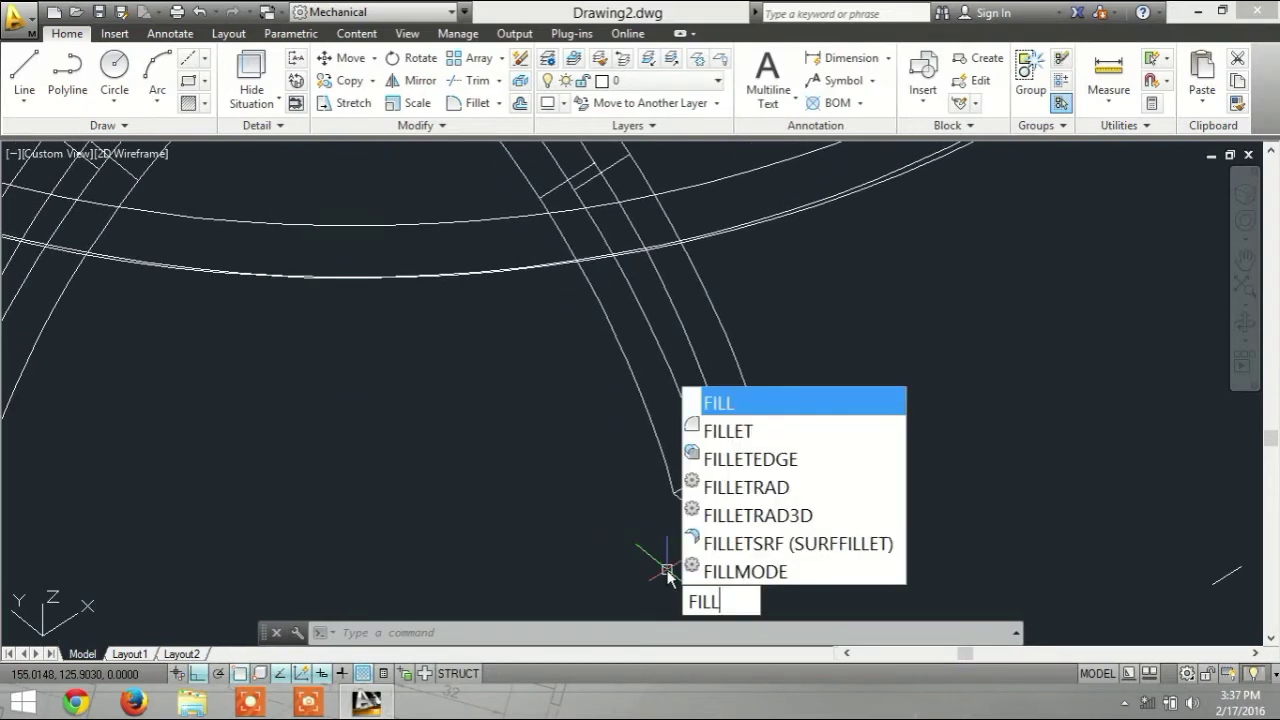
Step: Fillet the first leg end's edges with a 0.5 radius
{"action": "key", "text": "Down"}
{"action": "key", "text": "Return"}
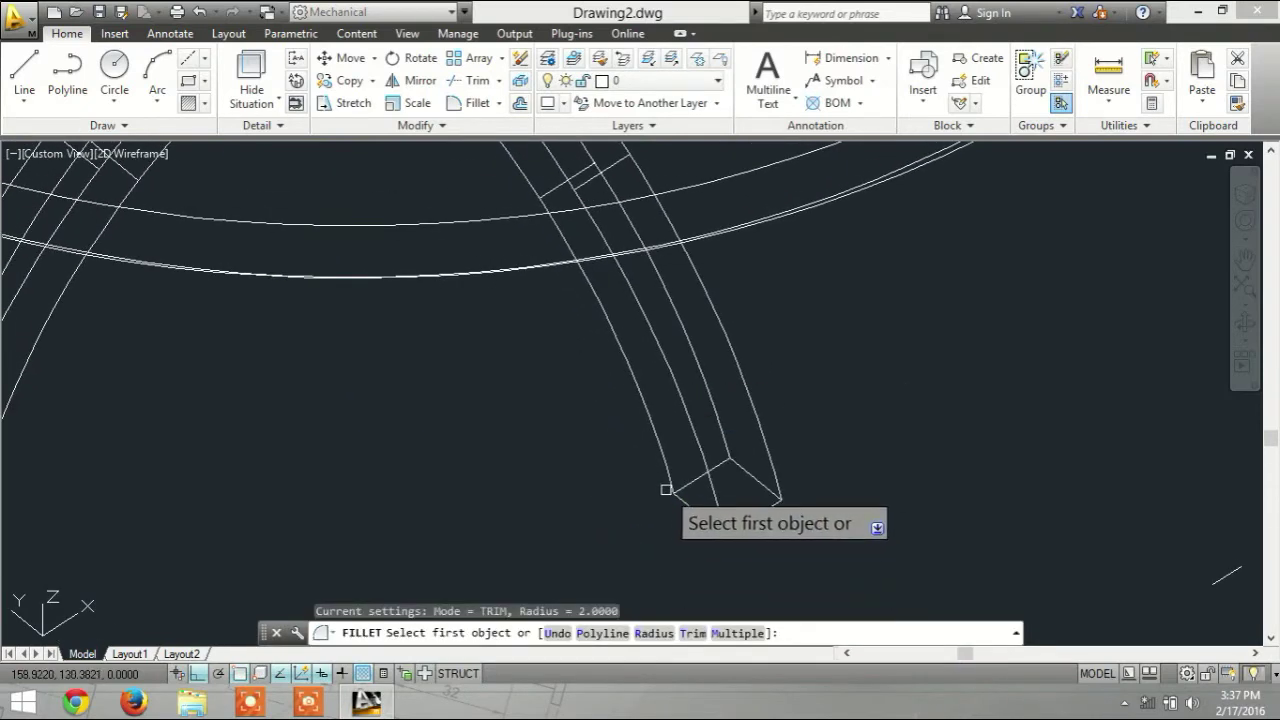
{"action": "key", "text": "Return"}
{"action": "type", "text": "0.5"}
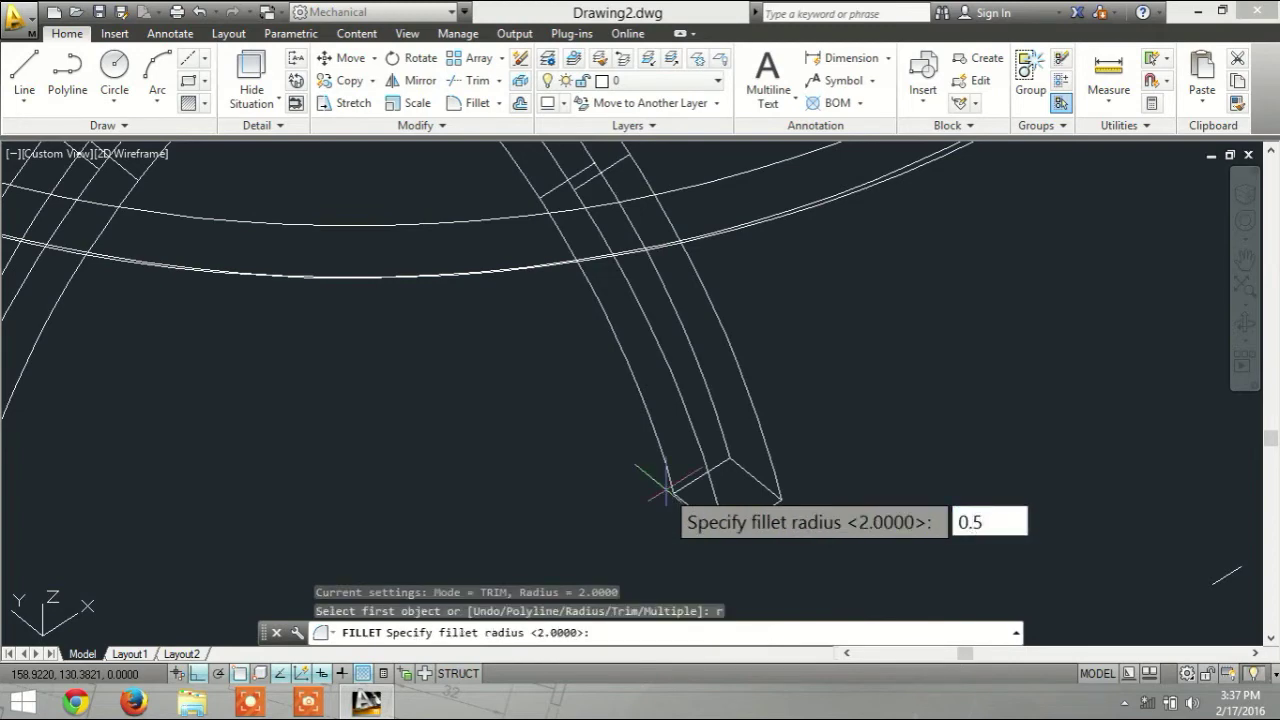
{"action": "key", "text": "Return"}
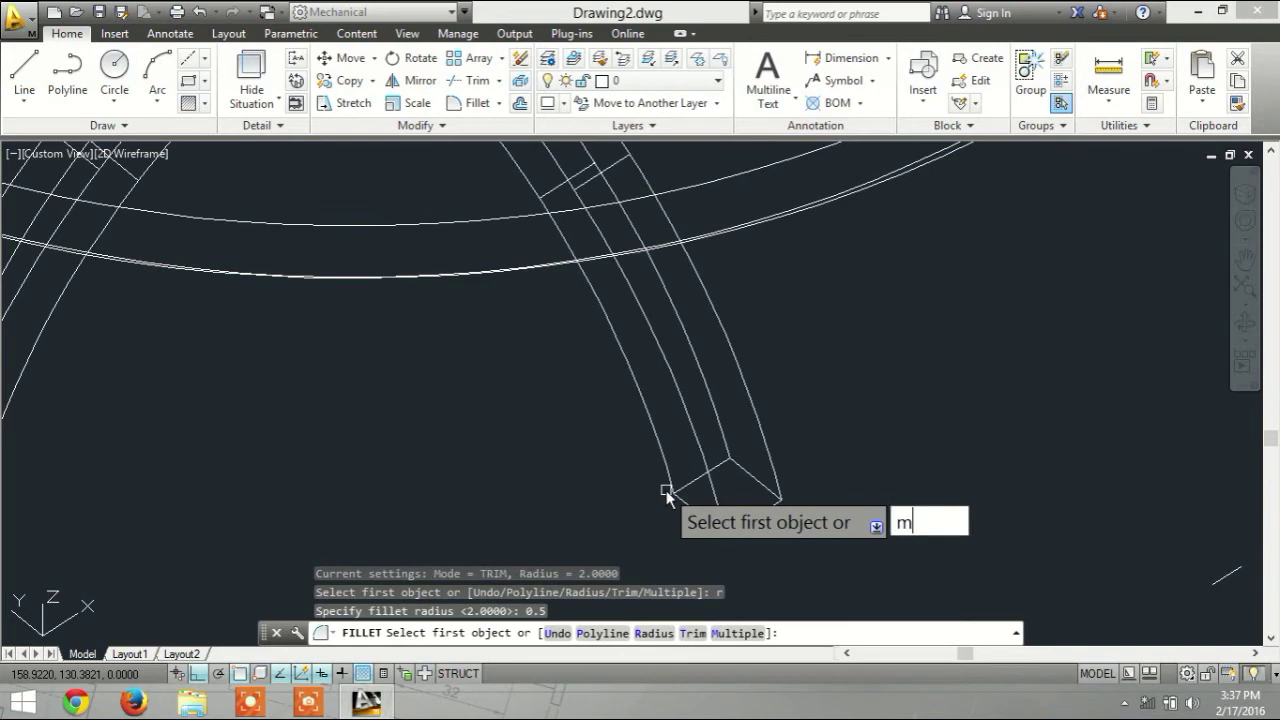
{"action": "key", "text": "Return"}
{"action": "left_click", "coordinate": [652, 423]}
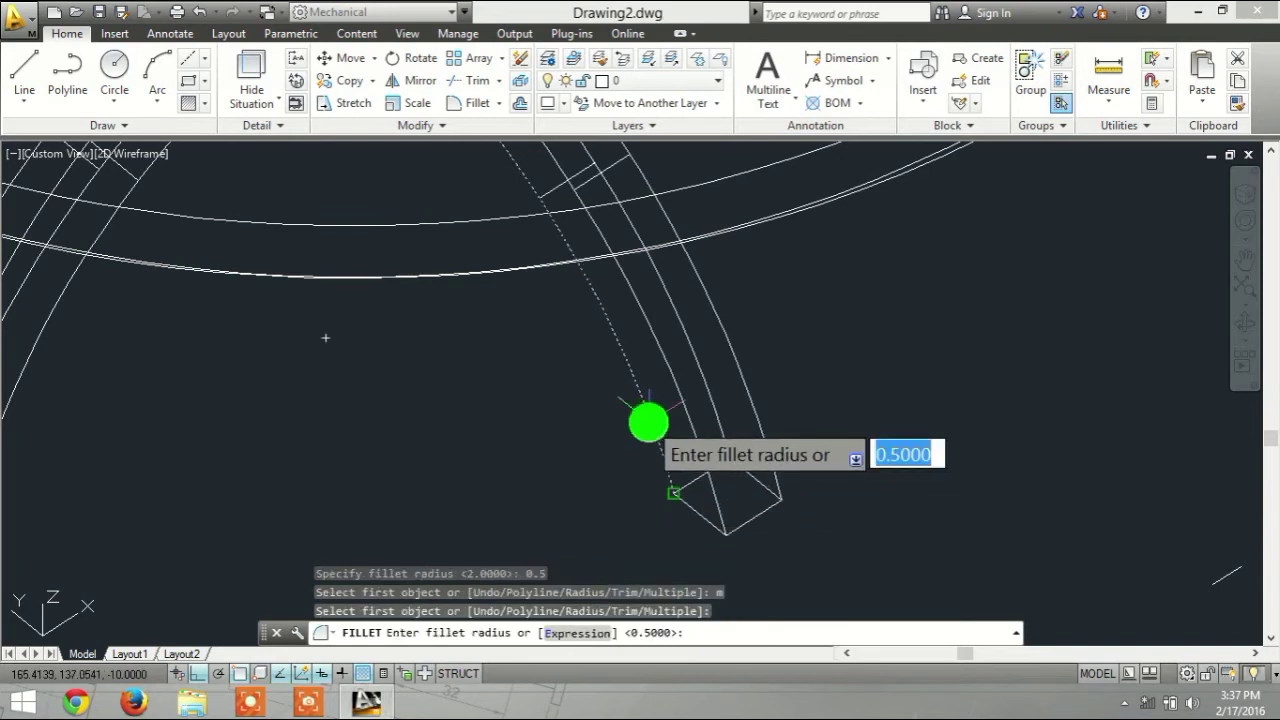
{"action": "right_click", "coordinate": [710, 420]}
{"action": "left_click", "coordinate": [716, 424]}
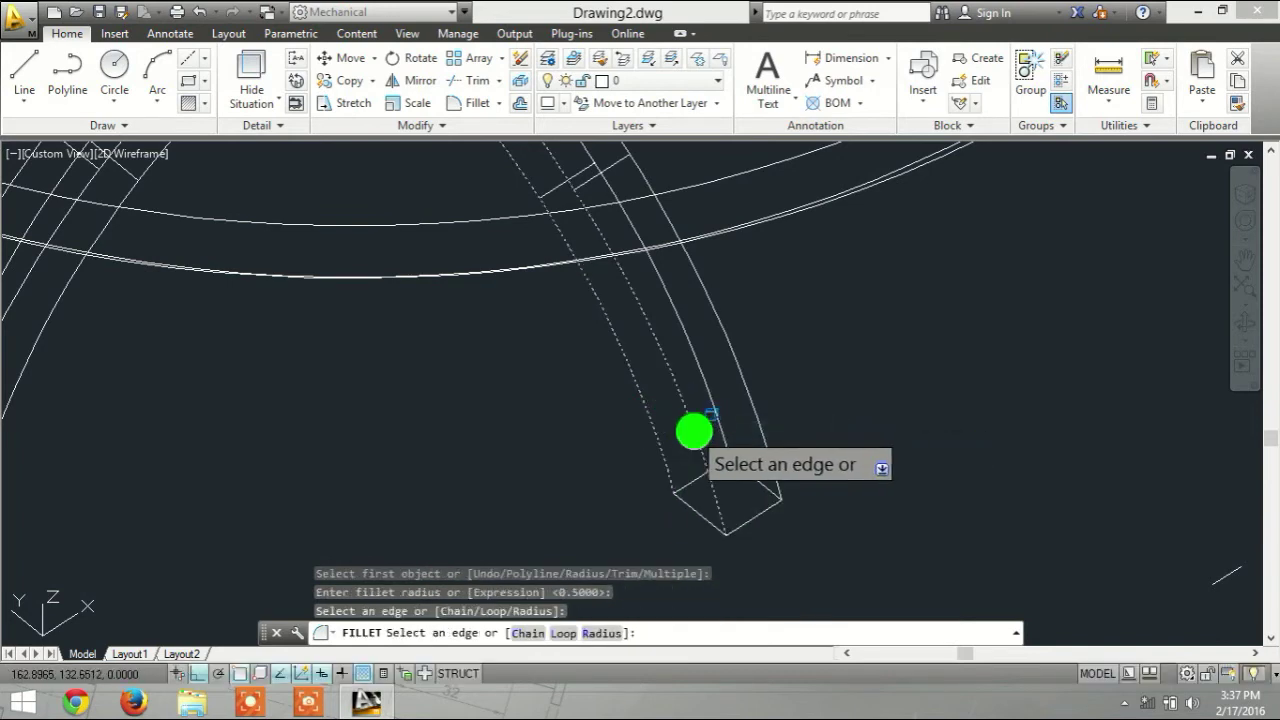
{"action": "left_click", "coordinate": [730, 402]}
{"action": "right_click", "coordinate": [837, 386]}
{"action": "left_click", "coordinate": [850, 402]}
Step: Fillet the edges of a second leg end at radius 0.5
{"action": "scroll", "coordinate": [843, 407], "scroll_direction": "down", "scroll_amount": 3}
{"action": "middle_click_drag", "start_coordinate": [611, 460], "coordinate": [535, 430], "text": "shift"}
{"action": "scroll", "coordinate": [470, 415], "scroll_direction": "up", "scroll_amount": 5}
{"action": "scroll", "coordinate": [470, 415], "scroll_direction": "down", "scroll_amount": 2}
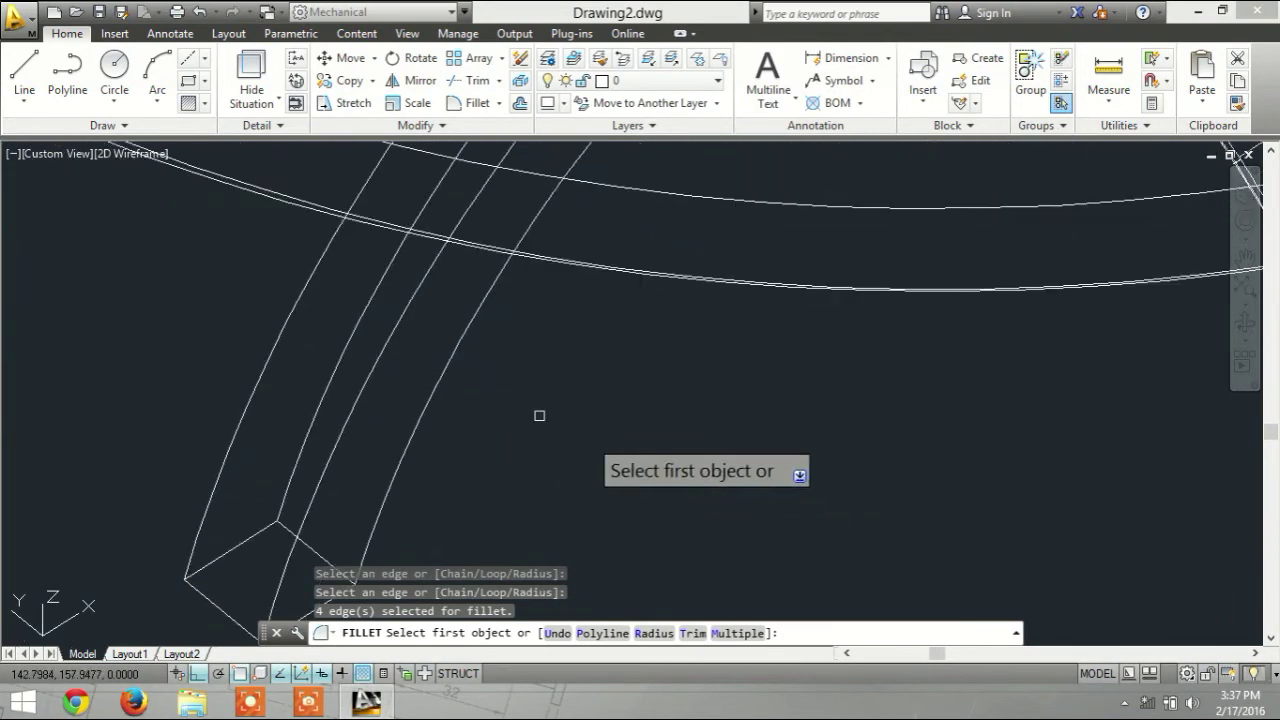
{"action": "type", "text": "r"}
{"action": "key", "text": "Return"}
{"action": "middle_click_drag", "start_coordinate": [389, 346], "coordinate": [440, 368], "text": "shift"}
{"action": "right_click", "coordinate": [441, 369]}
{"action": "left_click", "coordinate": [476, 384]}
{"action": "left_click", "coordinate": [441, 382]}
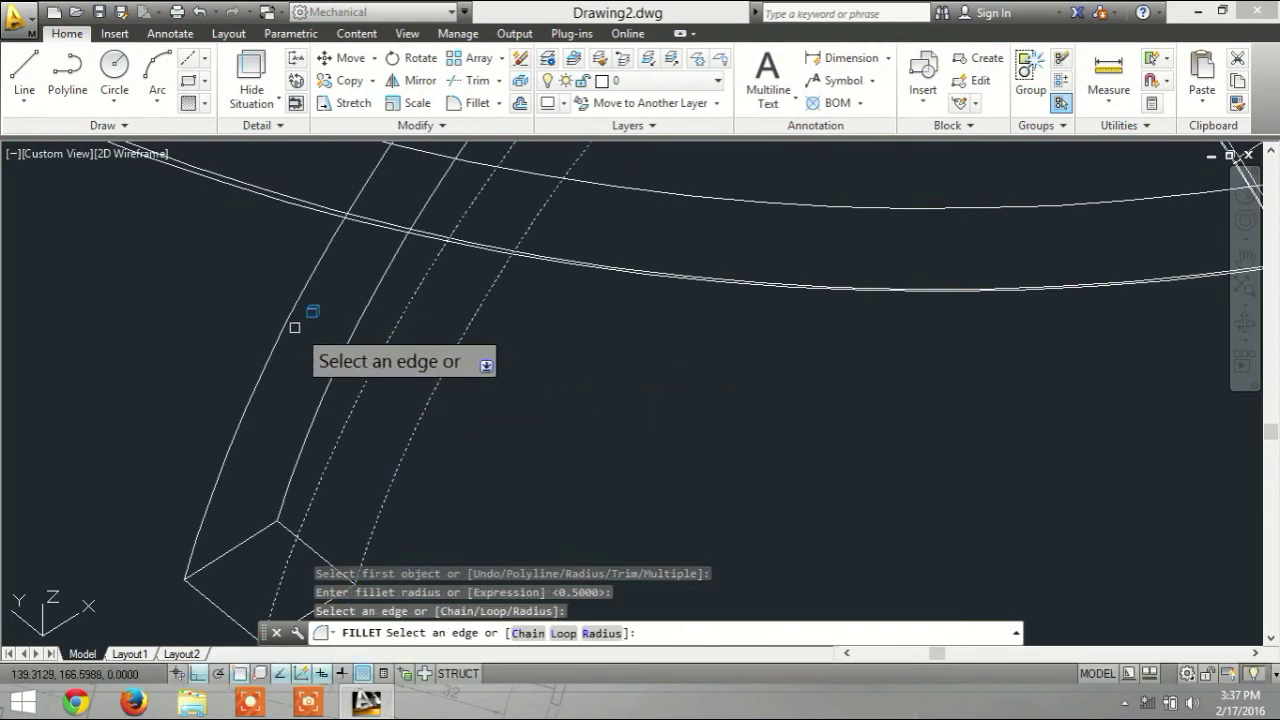
{"action": "left_click", "coordinate": [288, 325]}
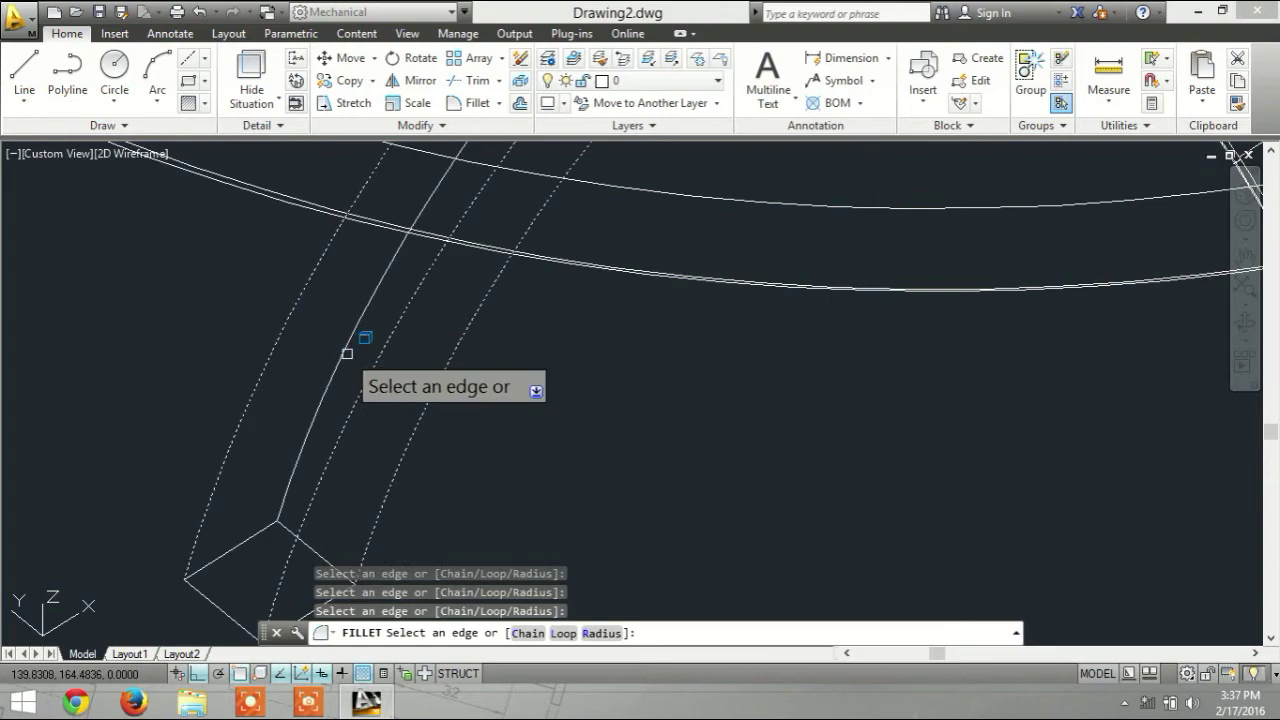
{"action": "right_click", "coordinate": [566, 413]}
{"action": "left_click", "coordinate": [582, 423]}
Step: Fillet four edges at an upper leg end with radius 0.5
{"action": "scroll", "coordinate": [600, 423], "scroll_direction": "down", "scroll_amount": 2}
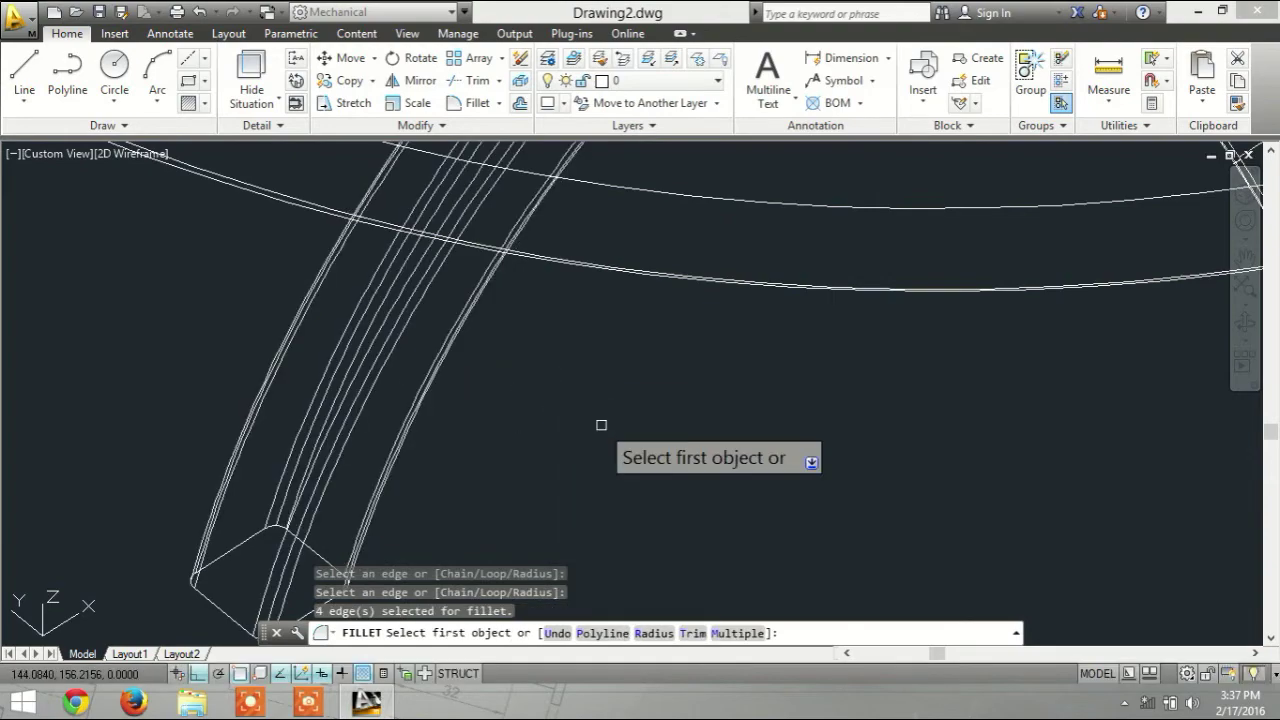
{"action": "scroll", "coordinate": [657, 396], "scroll_direction": "down", "scroll_amount": 3}
{"action": "middle_click_drag", "start_coordinate": [657, 396], "coordinate": [537, 543], "text": "shift"}
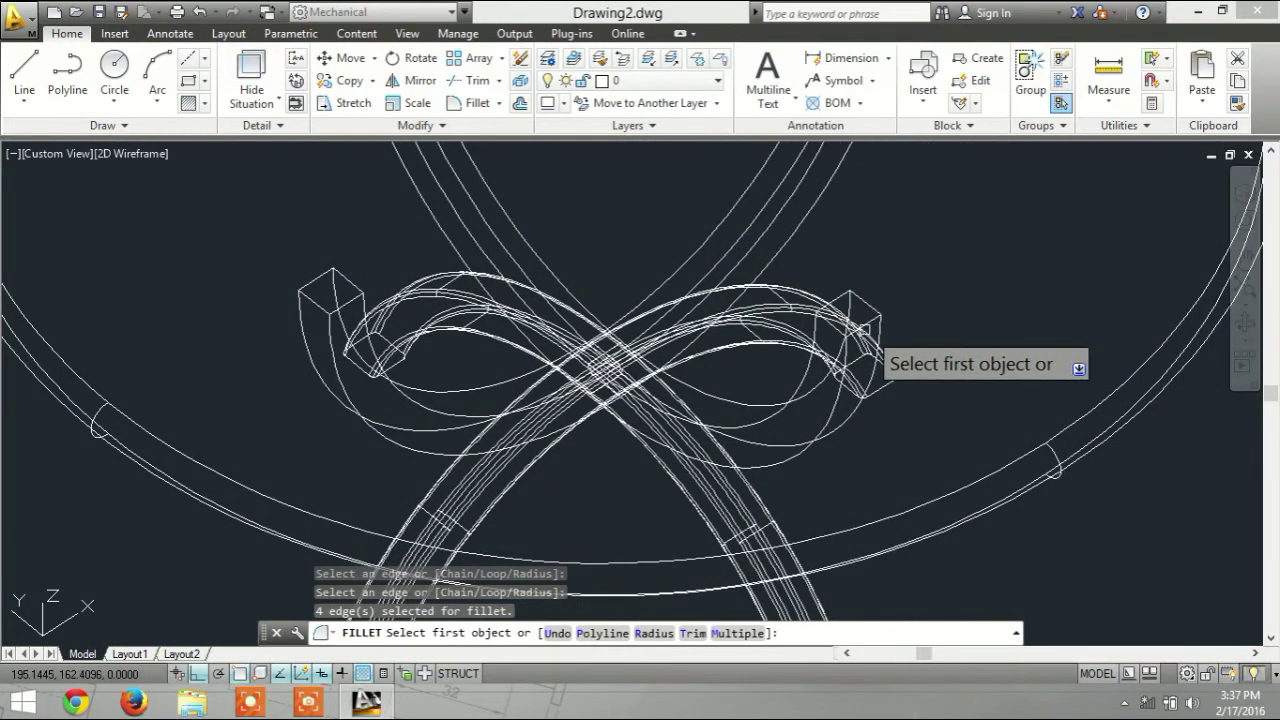
{"action": "middle_click_drag", "start_coordinate": [866, 332], "coordinate": [750, 542], "text": "shift"}
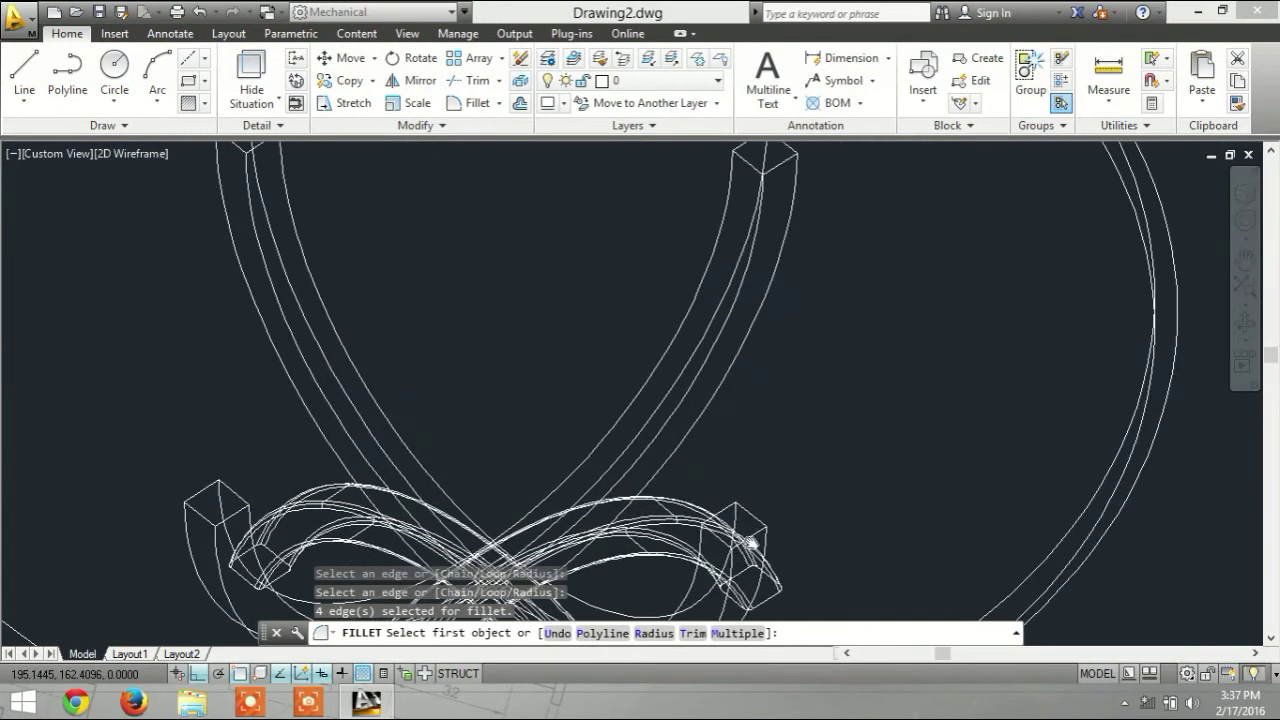
{"action": "left_click", "coordinate": [712, 303]}
{"action": "right_click", "coordinate": [710, 300]}
{"action": "left_click", "coordinate": [740, 320]}
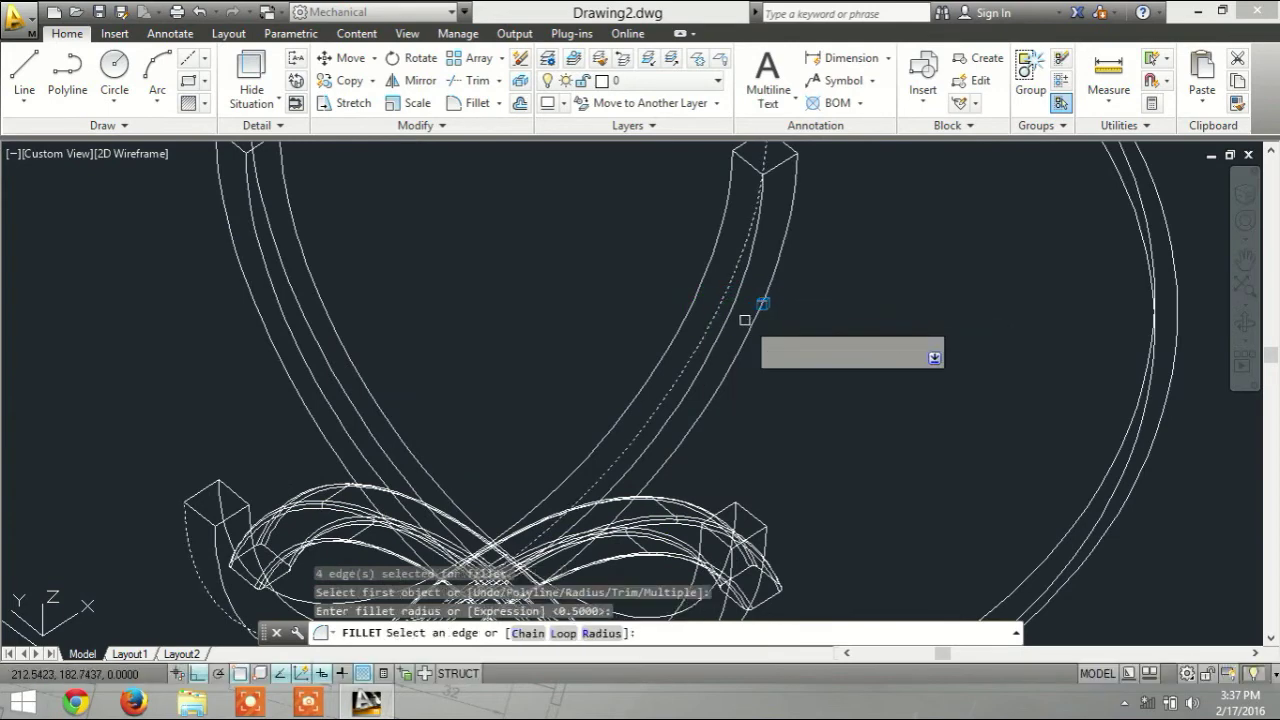
{"action": "left_click", "coordinate": [758, 305]}
{"action": "left_click", "coordinate": [700, 295]}
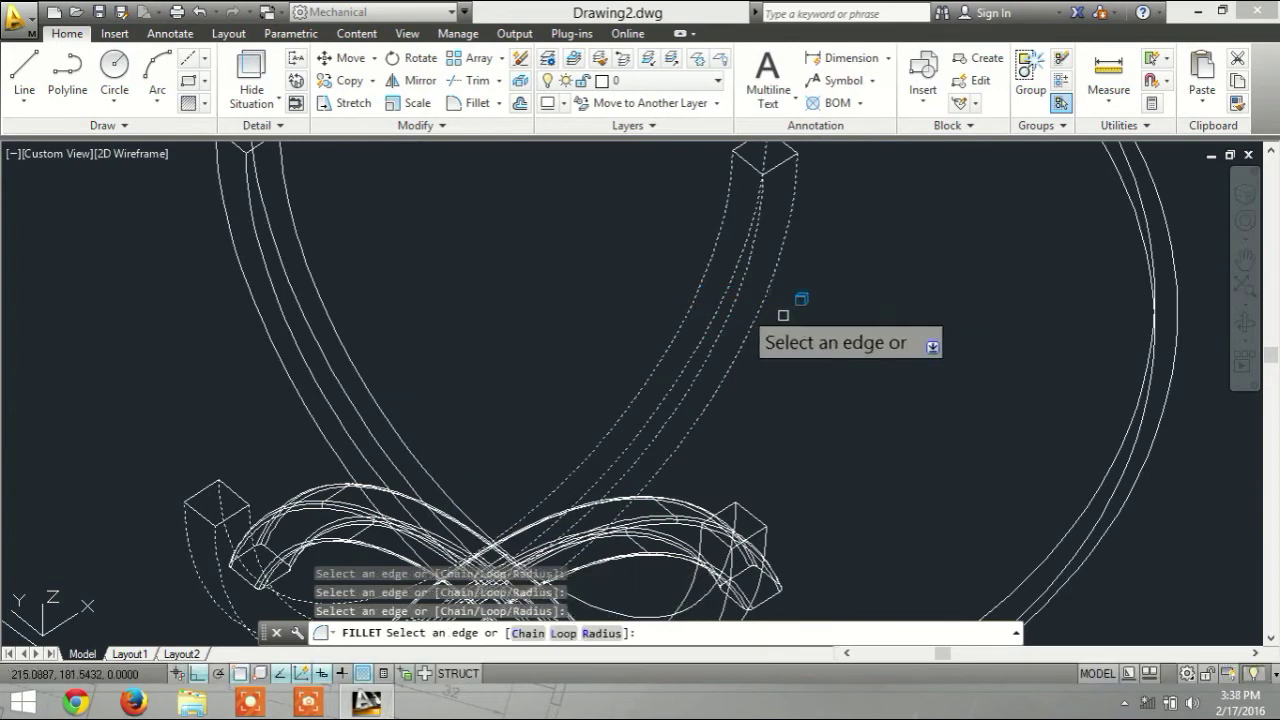
{"action": "right_click", "coordinate": [828, 331]}
{"action": "left_click", "coordinate": [860, 341]}
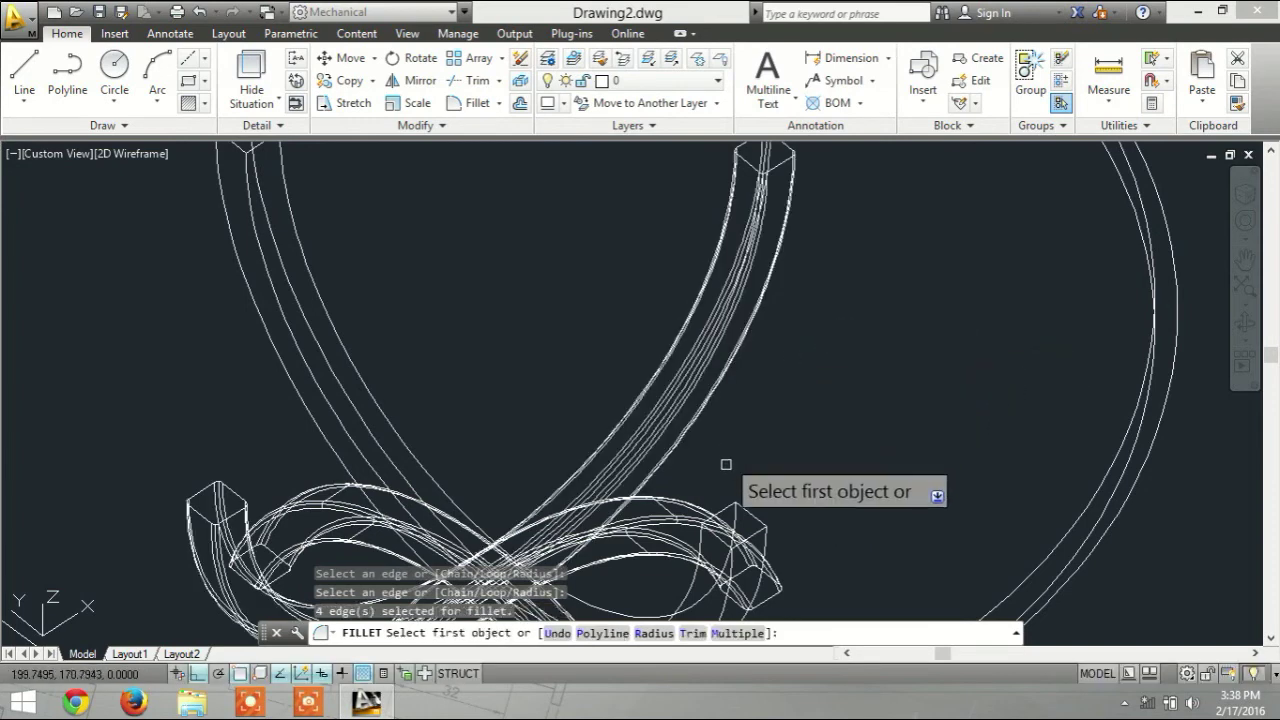
Step: Fillet the remaining leg end's edges at 0.5 and end the fillet command
{"action": "left_click", "coordinate": [322, 287]}
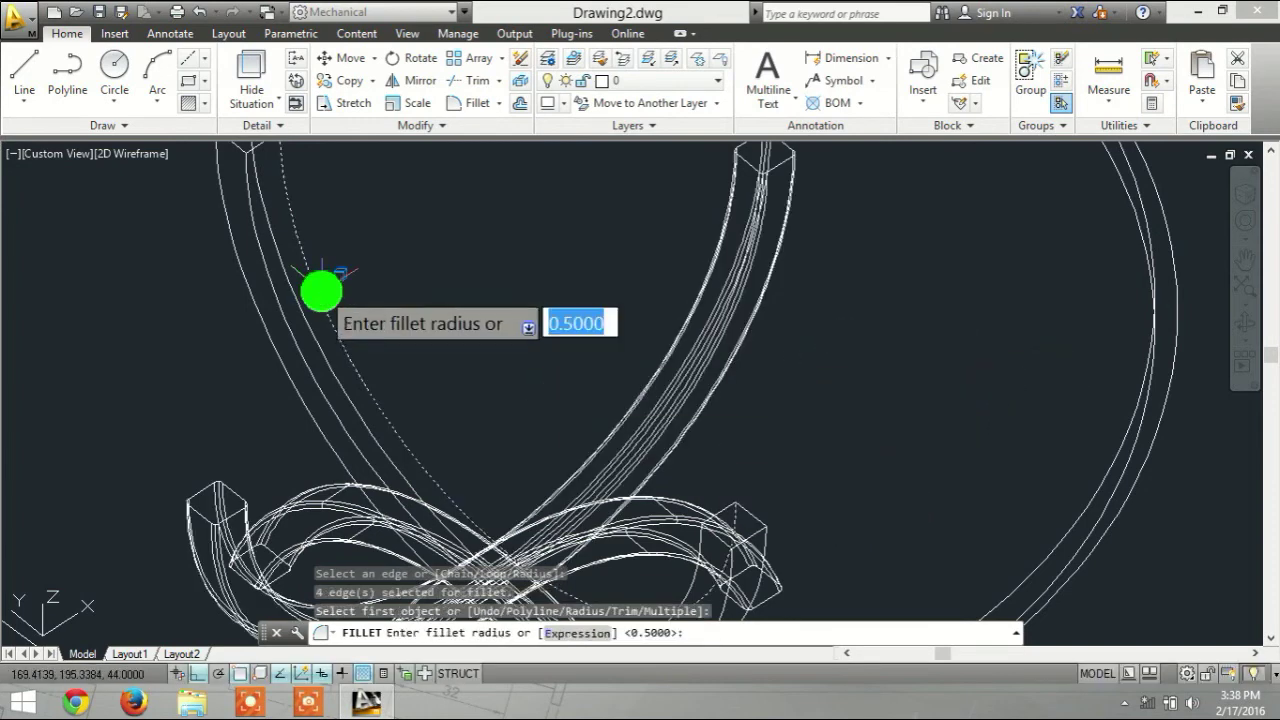
{"action": "right_click", "coordinate": [323, 289]}
{"action": "left_click", "coordinate": [333, 302]}
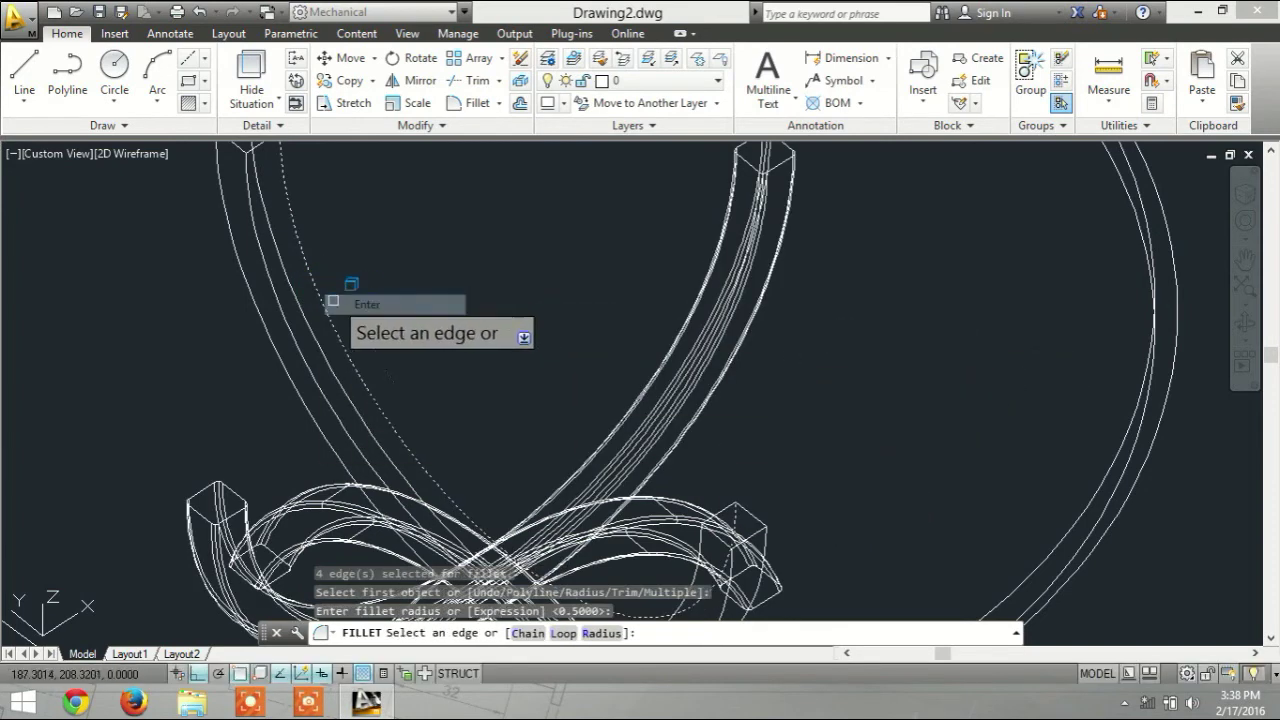
{"action": "left_click", "coordinate": [289, 341]}
{"action": "right_click", "coordinate": [400, 302]}
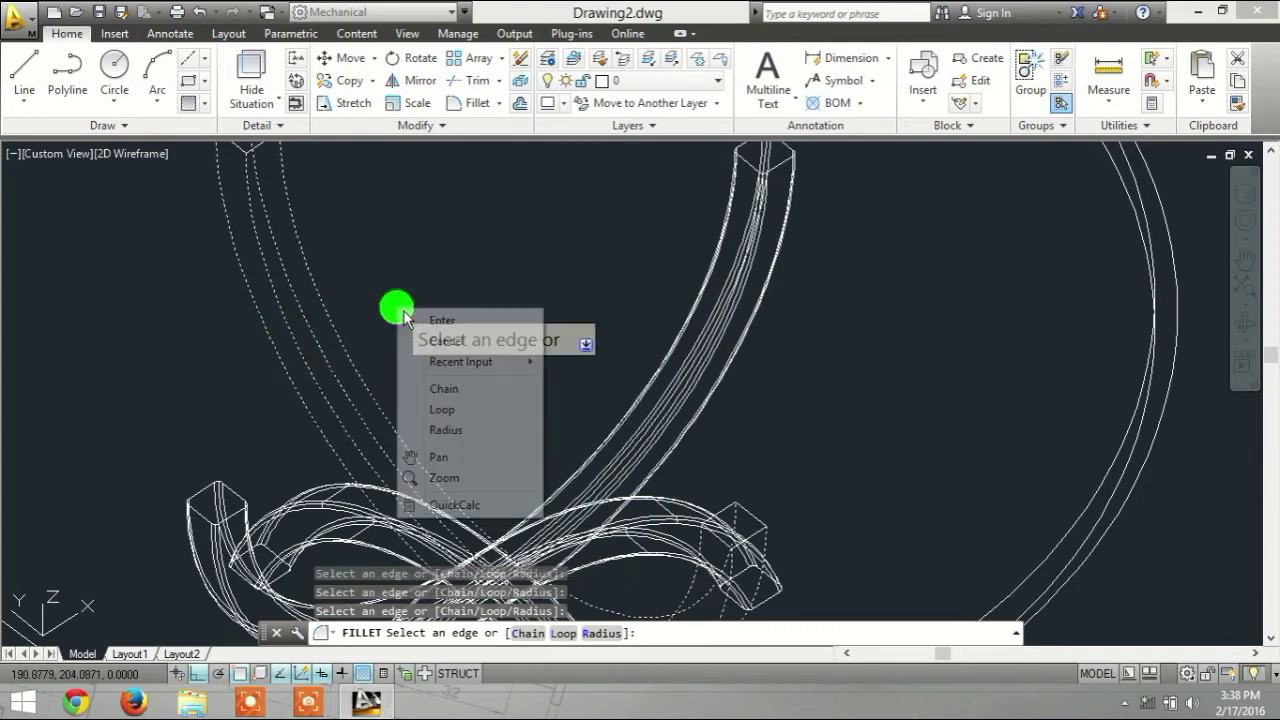
{"action": "left_click", "coordinate": [428, 322]}
{"action": "scroll", "coordinate": [429, 323], "scroll_direction": "down", "scroll_amount": 3}
{"action": "scroll", "coordinate": [542, 319], "scroll_direction": "down", "scroll_amount": 1}
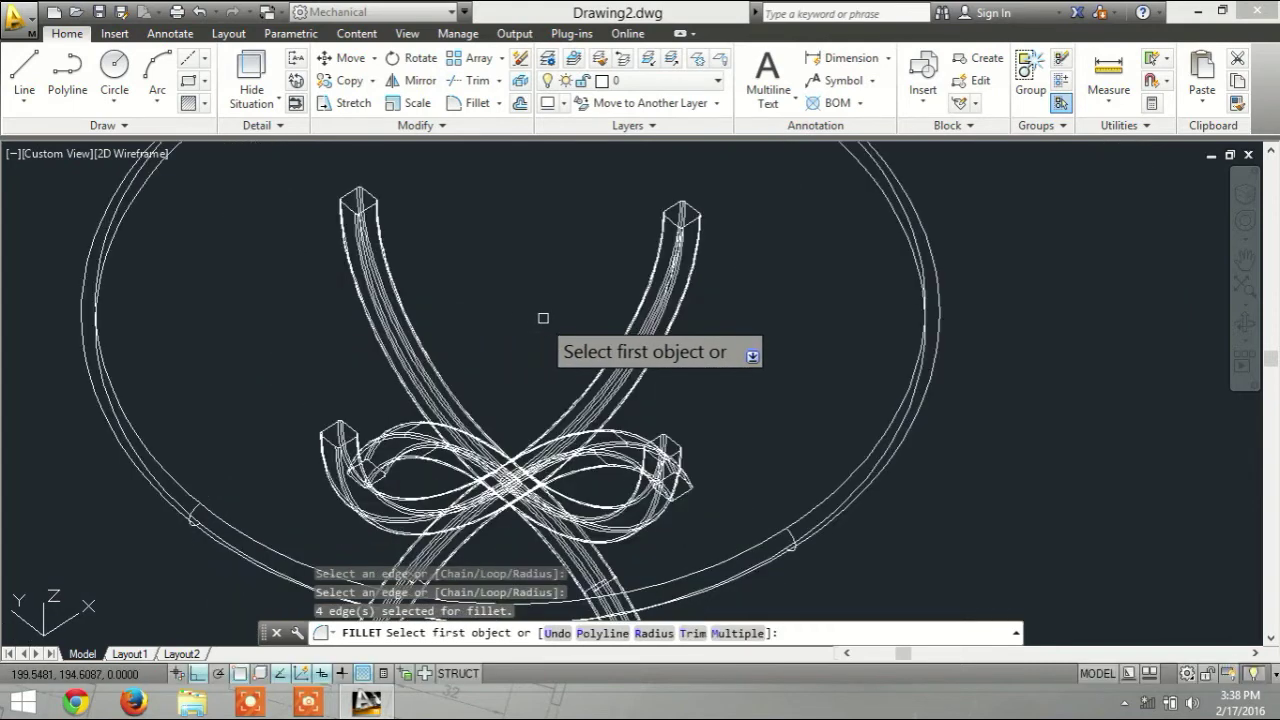
{"action": "key", "text": "Escape"}
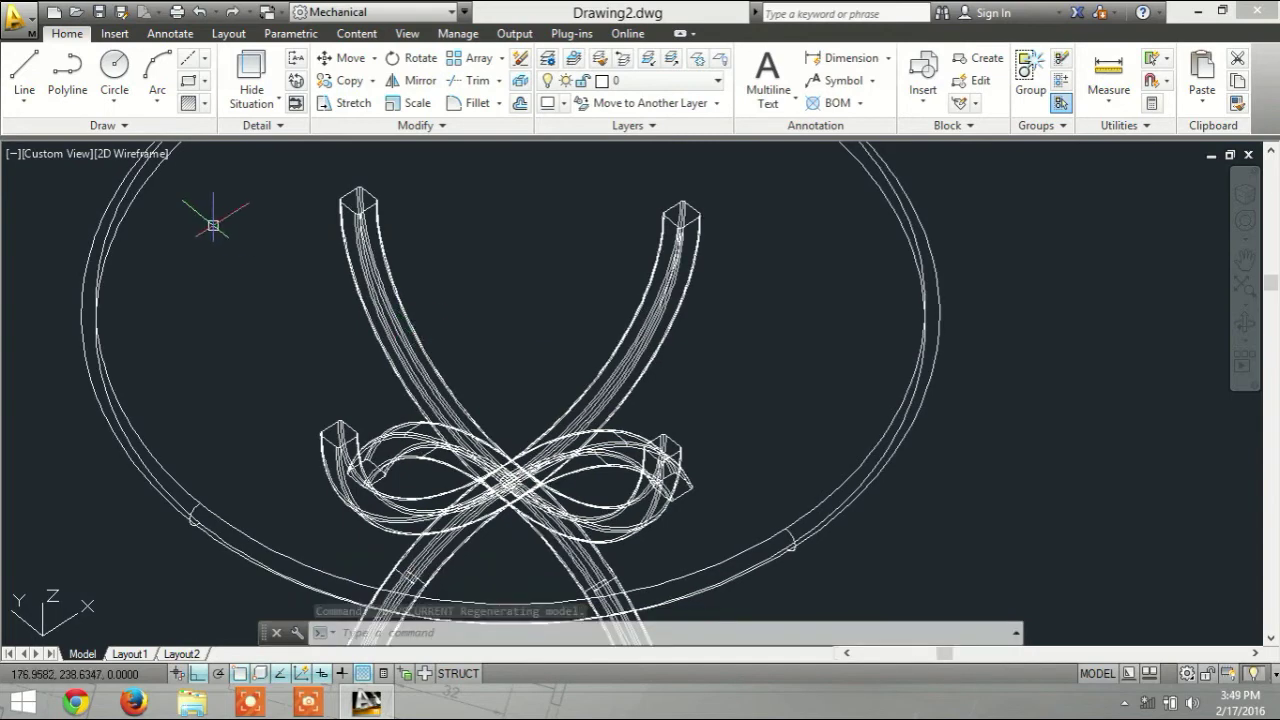
Step: Switch to the Realistic visual style and orbit to a lower angle showing the legs
{"action": "left_click", "coordinate": [134, 157]}
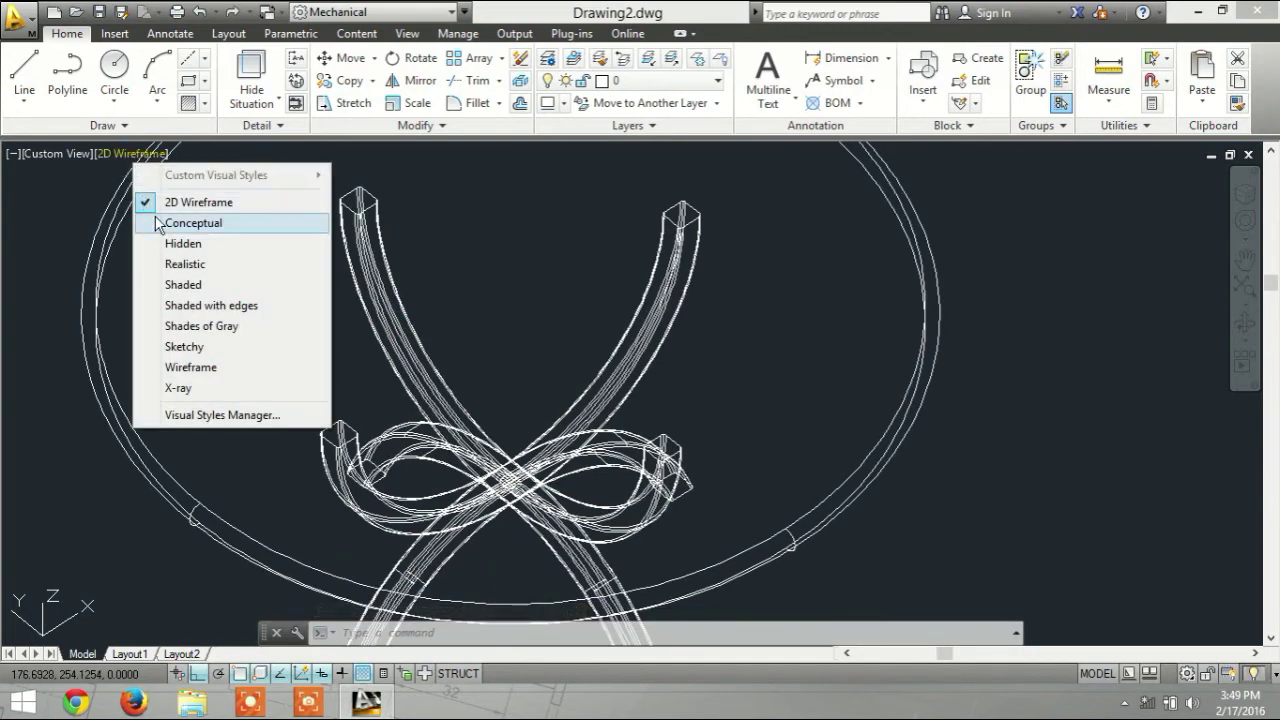
{"action": "left_click", "coordinate": [205, 268]}
{"action": "scroll", "coordinate": [1000, 400], "scroll_direction": "down", "scroll_amount": 5}
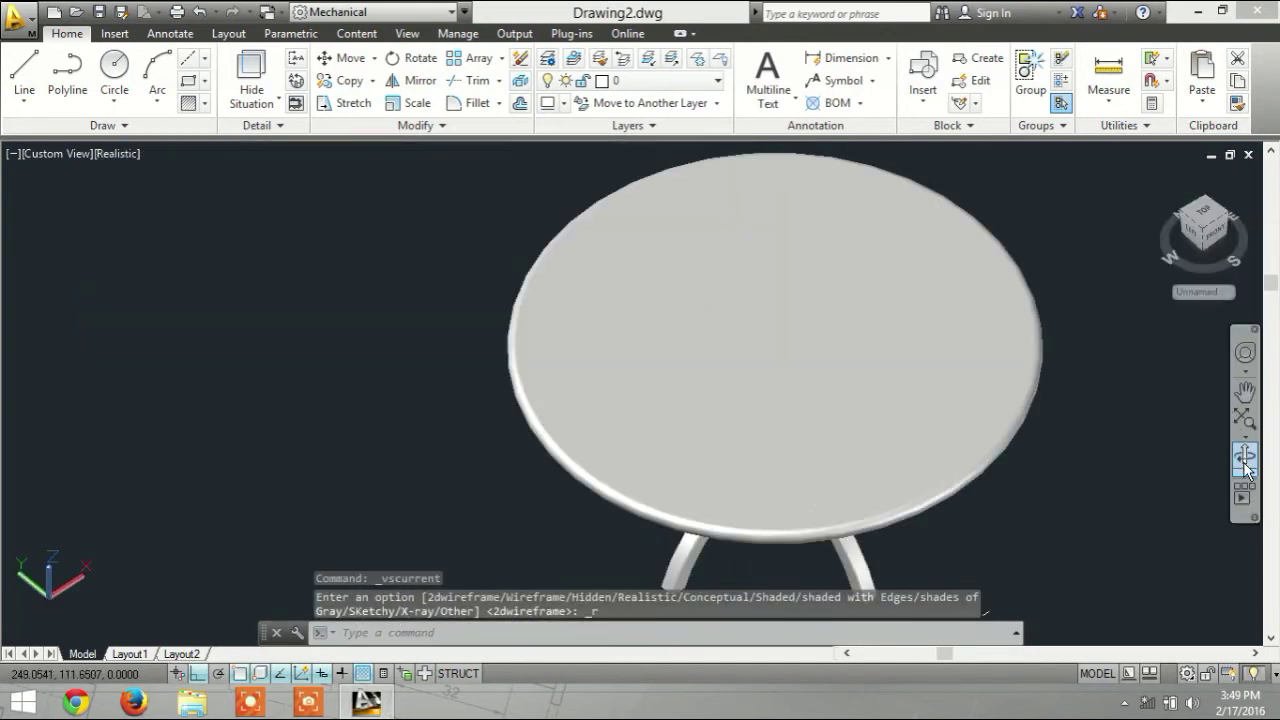
{"action": "left_click", "coordinate": [1245, 456]}
{"action": "left_click_drag", "start_coordinate": [1029, 466], "coordinate": [1045, 396]}
{"action": "left_click_drag", "start_coordinate": [921, 475], "coordinate": [1001, 440]}
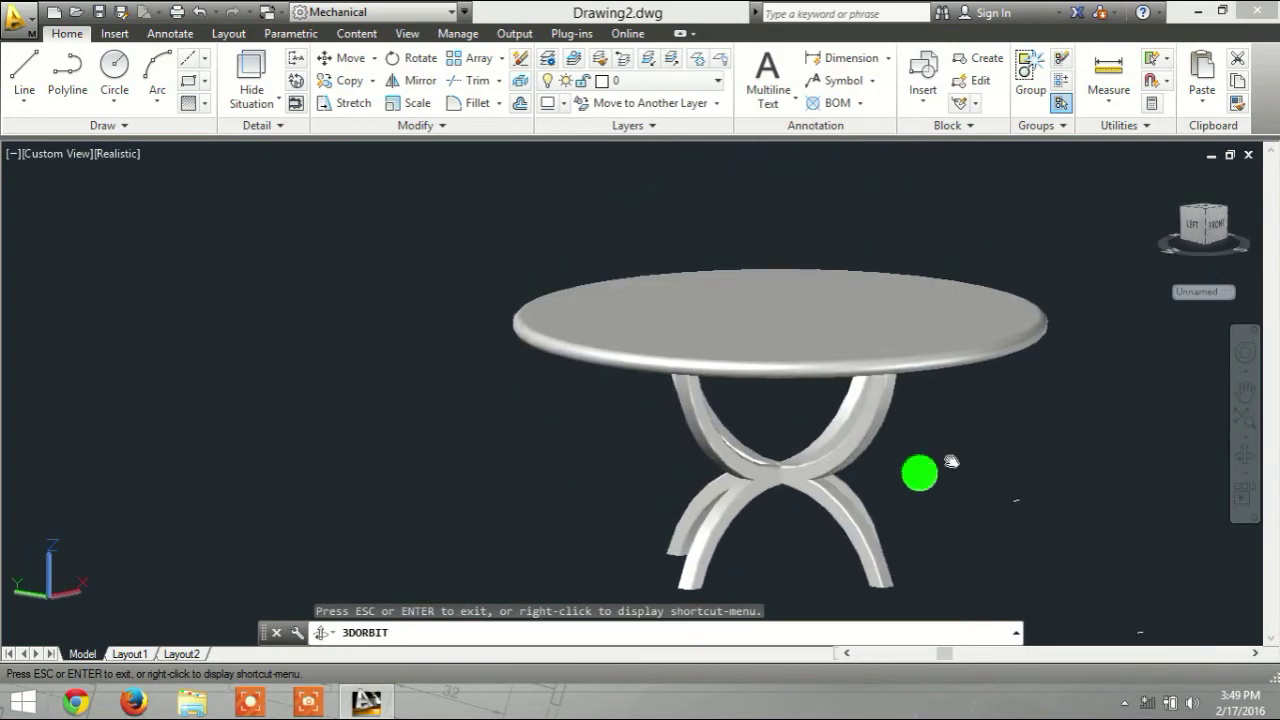
{"action": "key", "text": "Escape"}
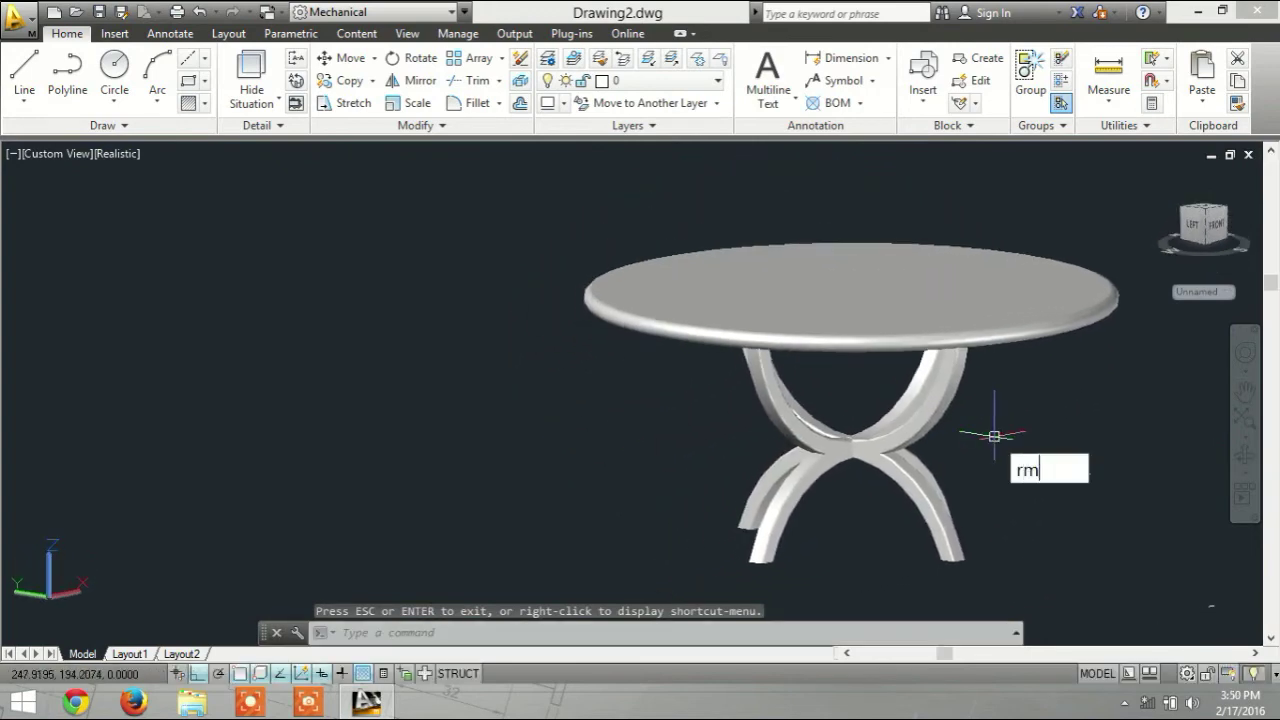
Step: Add Steel - Cast from the library's Metal category to the document materials
{"action": "key", "text": "Return"}
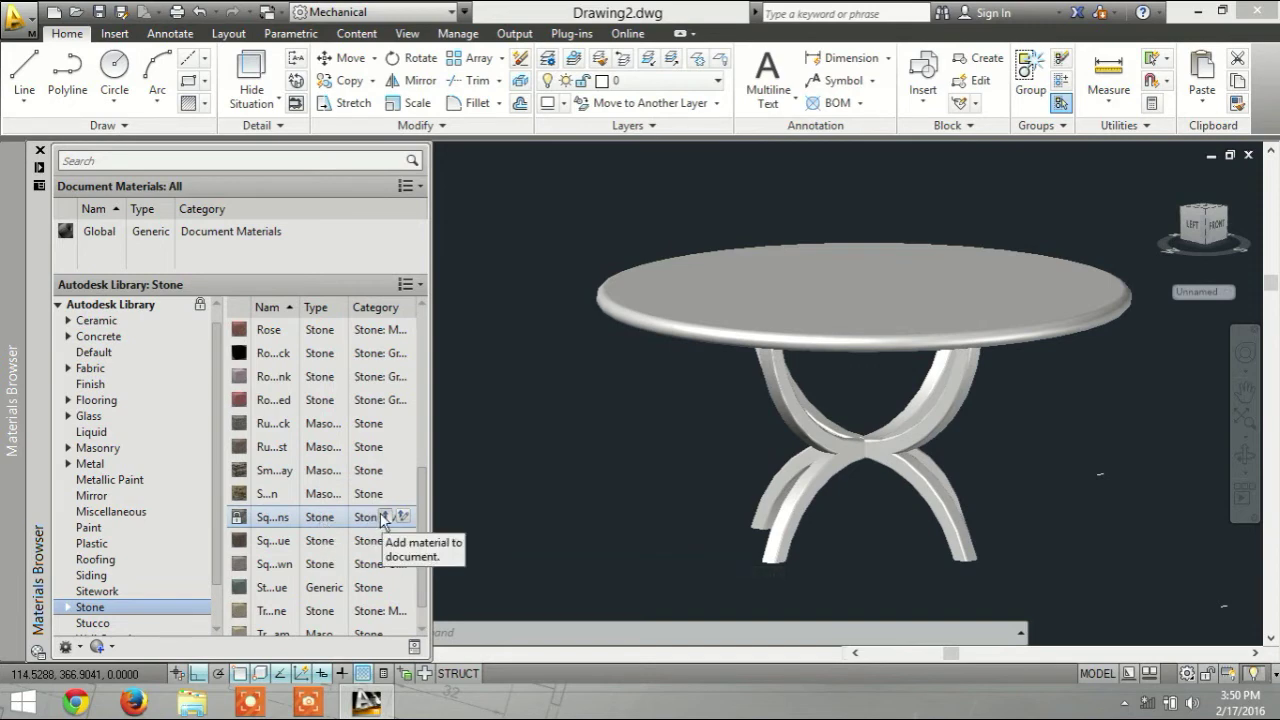
{"action": "left_click", "coordinate": [124, 460]}
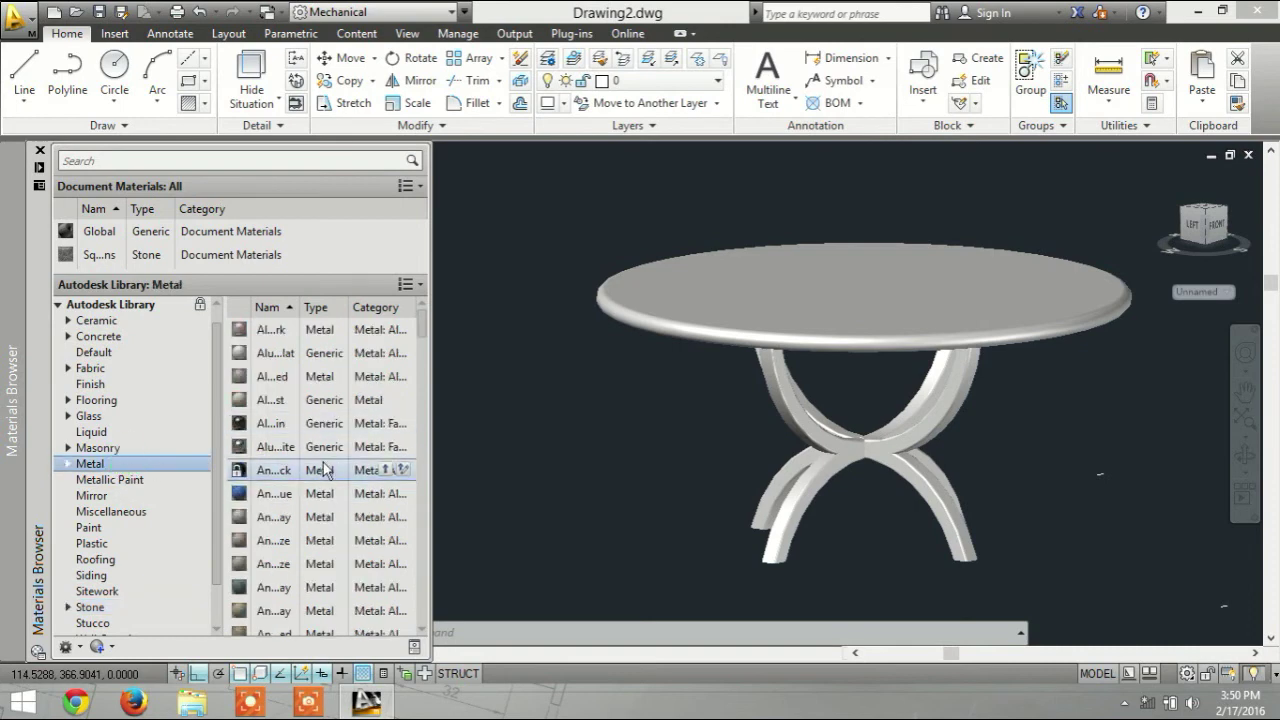
{"action": "left_click_drag", "start_coordinate": [421, 333], "coordinate": [413, 568]}
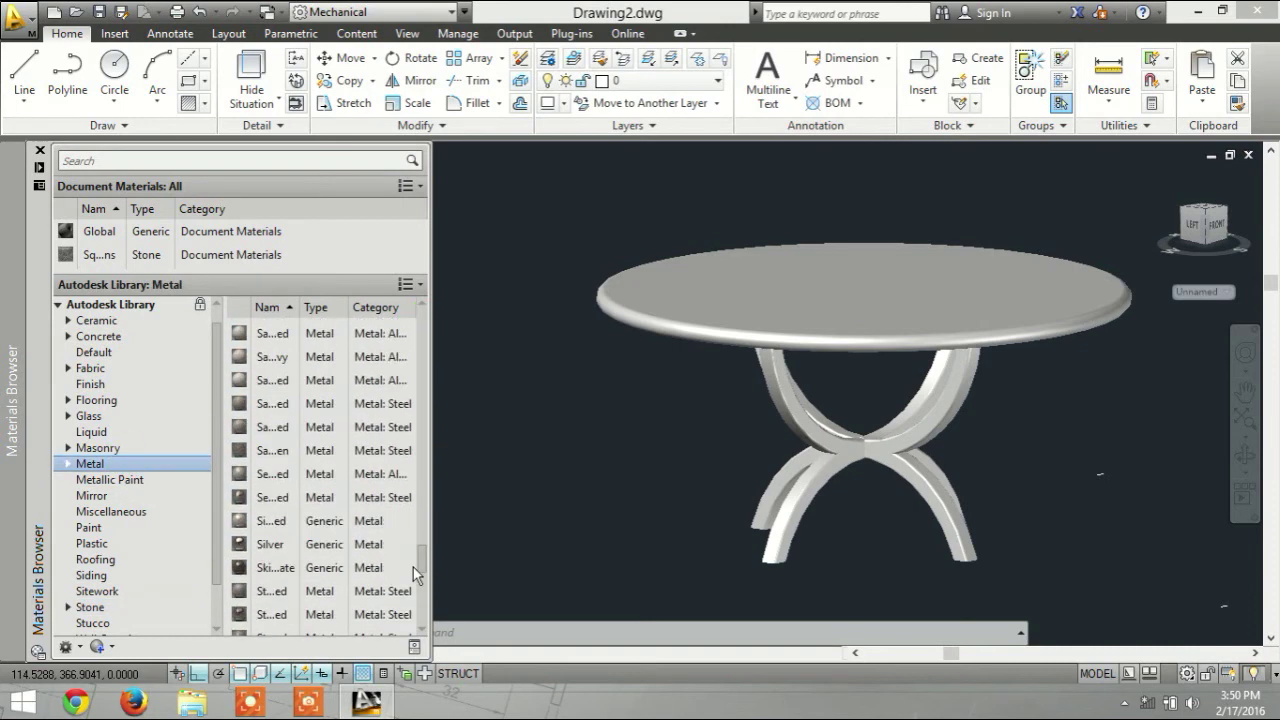
{"action": "left_click_drag", "start_coordinate": [413, 568], "coordinate": [412, 605]}
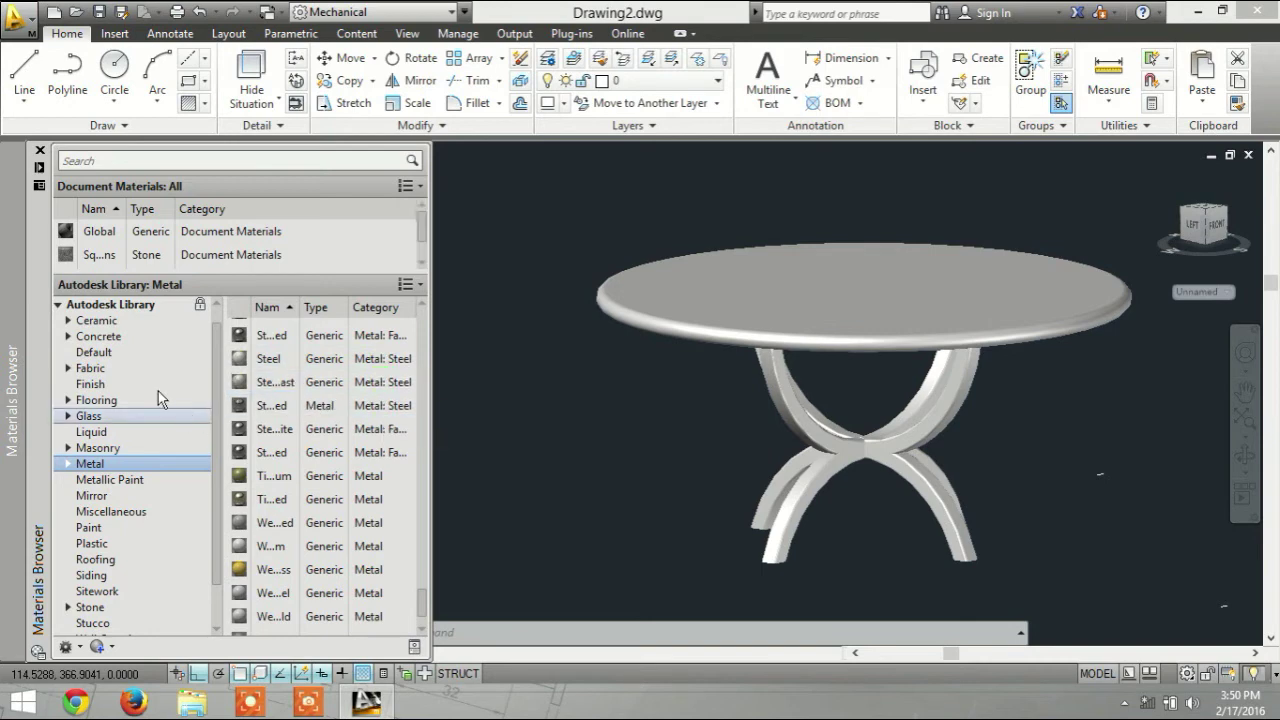
{"action": "left_click_drag", "start_coordinate": [130, 257], "coordinate": [131, 251]}
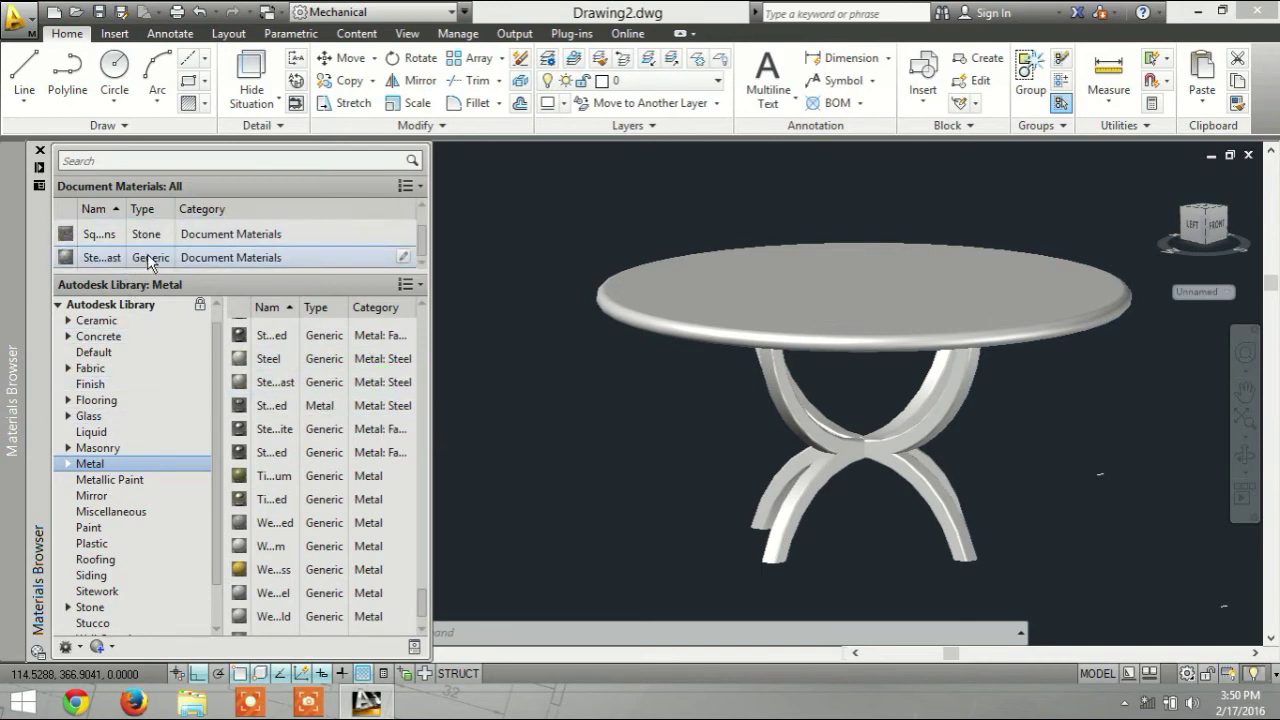
Step: Pick the stone document material and select the tabletop, then clear the selection
{"action": "left_click", "coordinate": [148, 240]}
{"action": "left_click", "coordinate": [635, 302]}
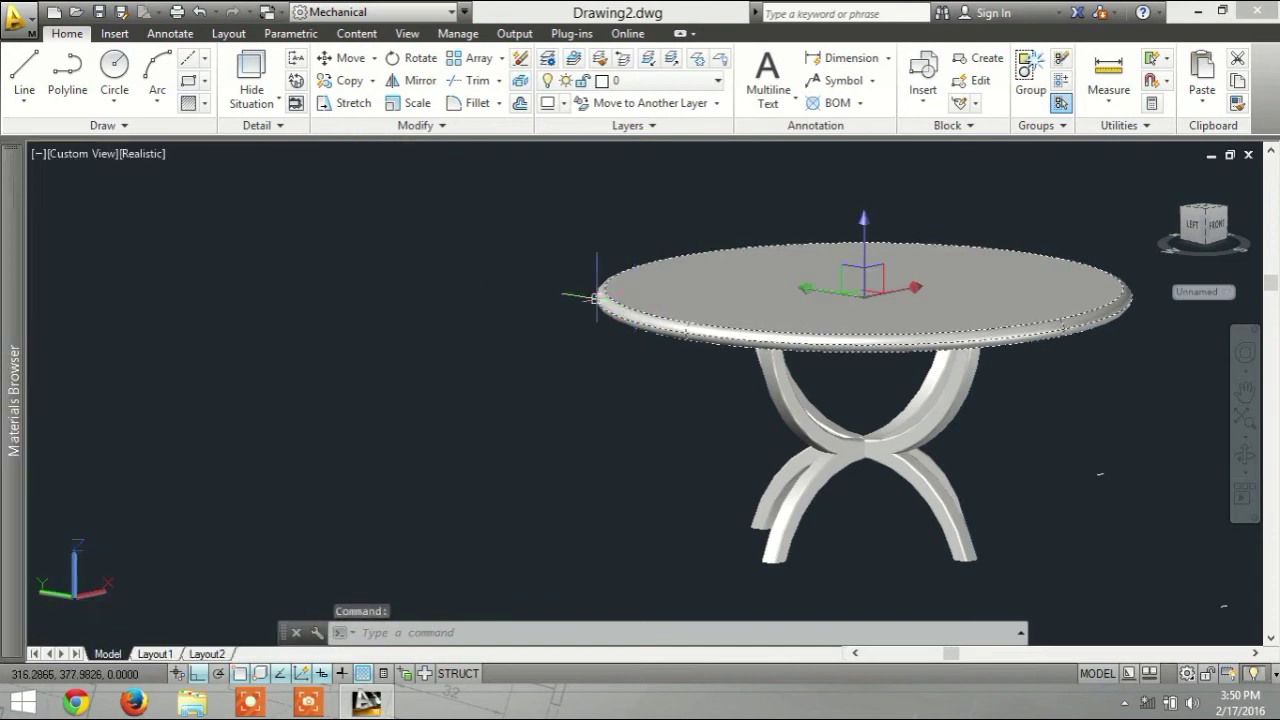
{"action": "key", "text": "Escape"}
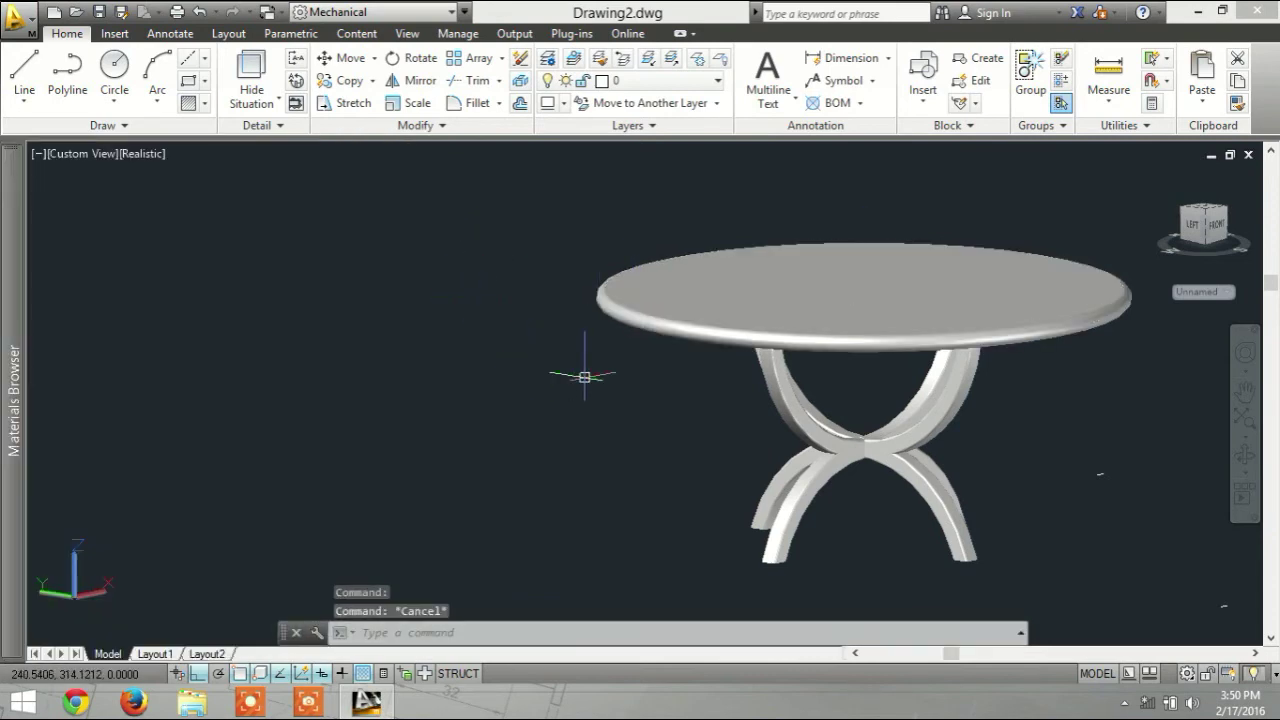
{"action": "type", "text": "uni"}
Step: Union the four curved leg pieces into one solid, then check the merged legs
{"action": "key", "text": "Return"}
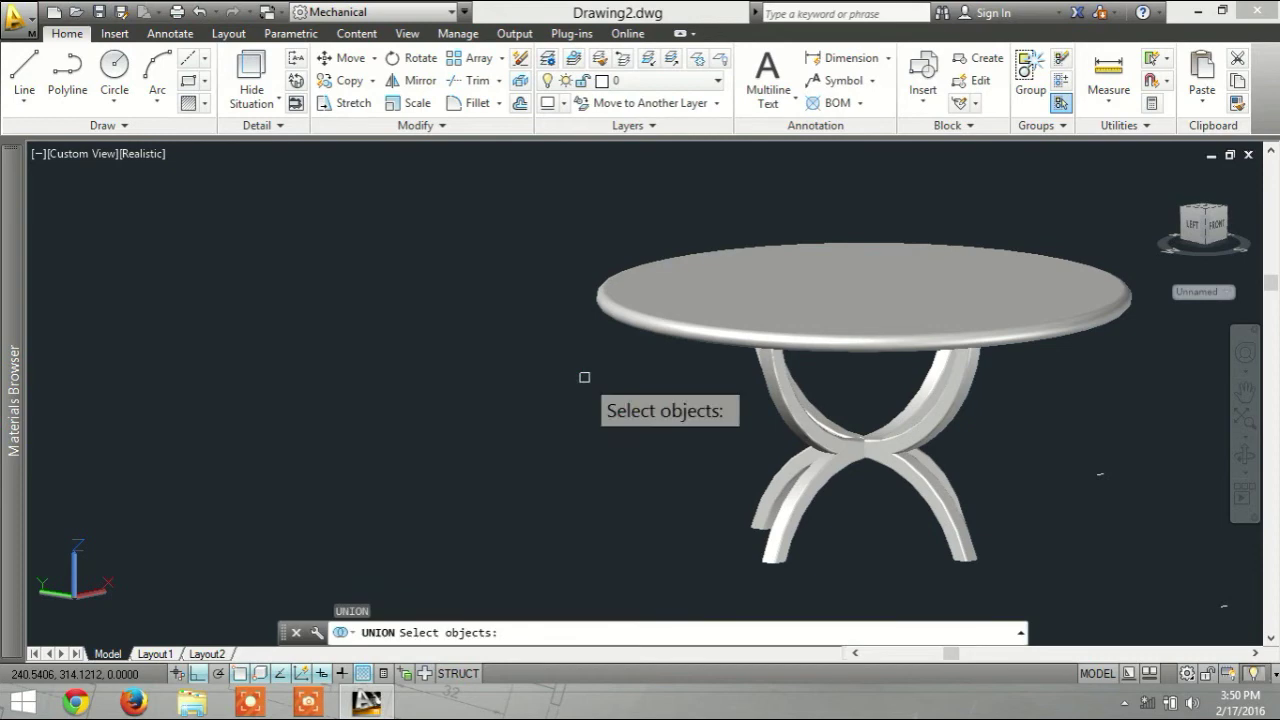
{"action": "left_click", "coordinate": [783, 404]}
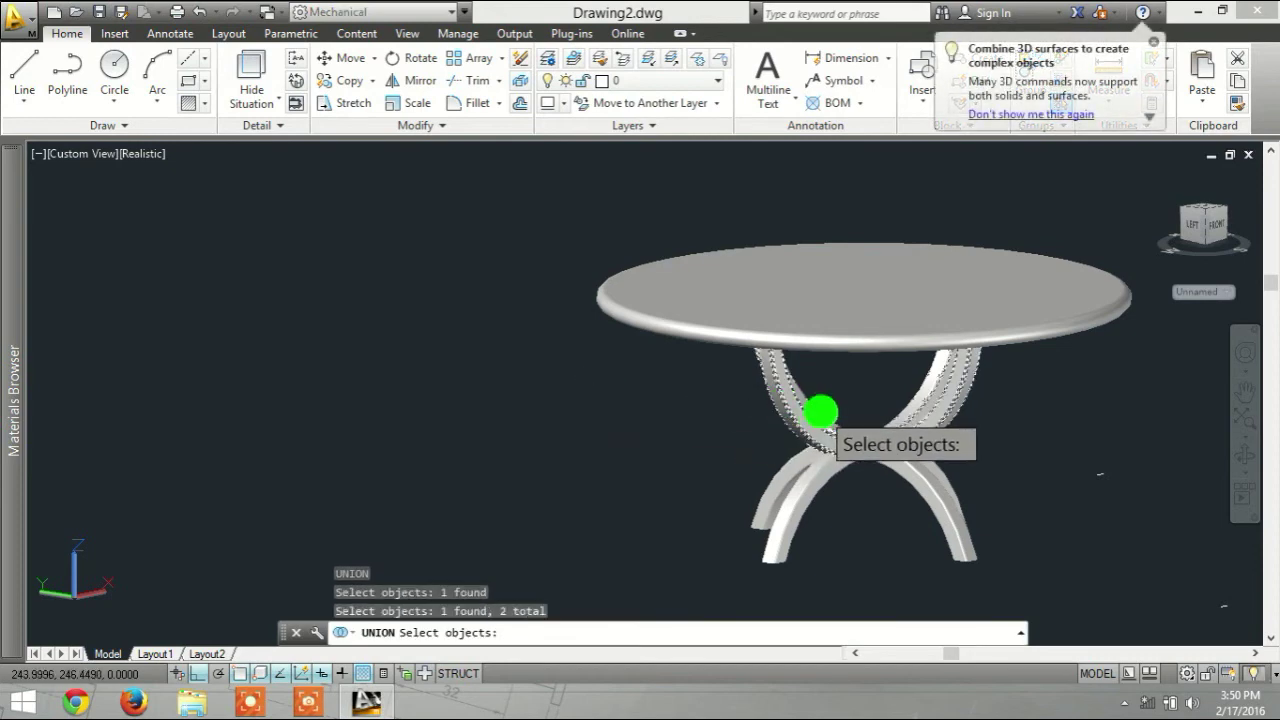
{"action": "left_click", "coordinate": [795, 479]}
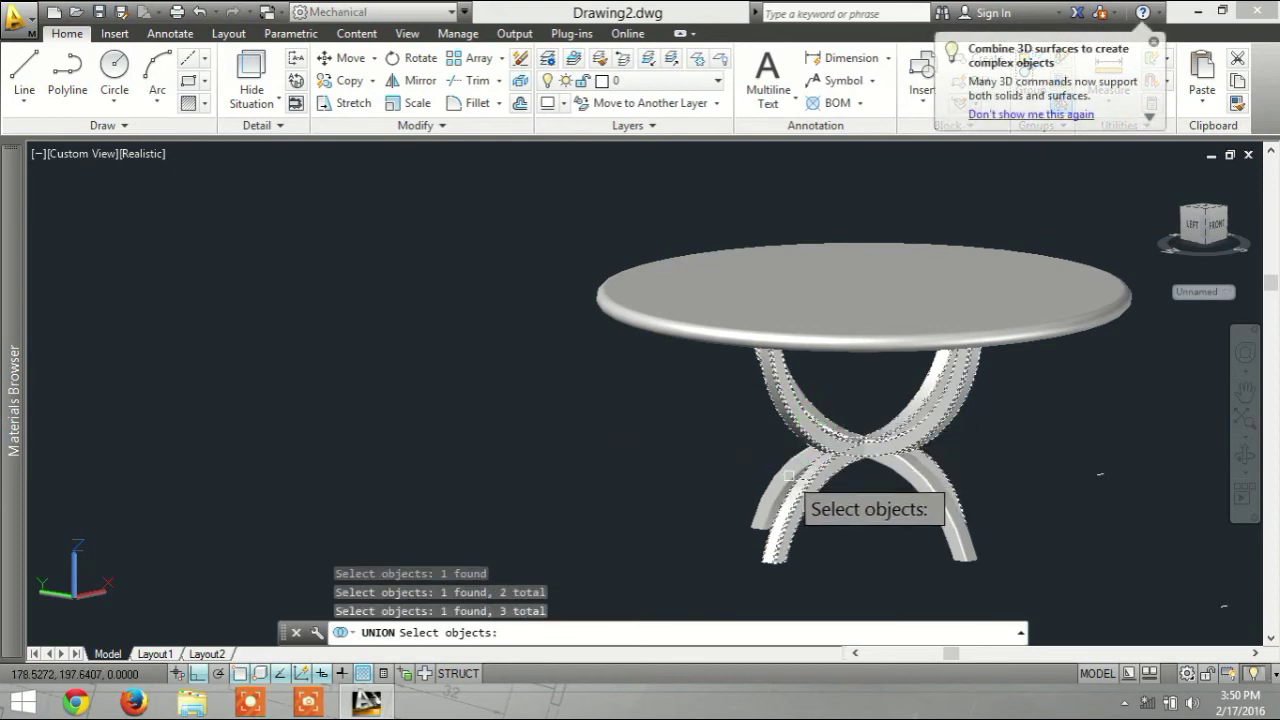
{"action": "left_click", "coordinate": [782, 476]}
{"action": "key", "text": "Return"}
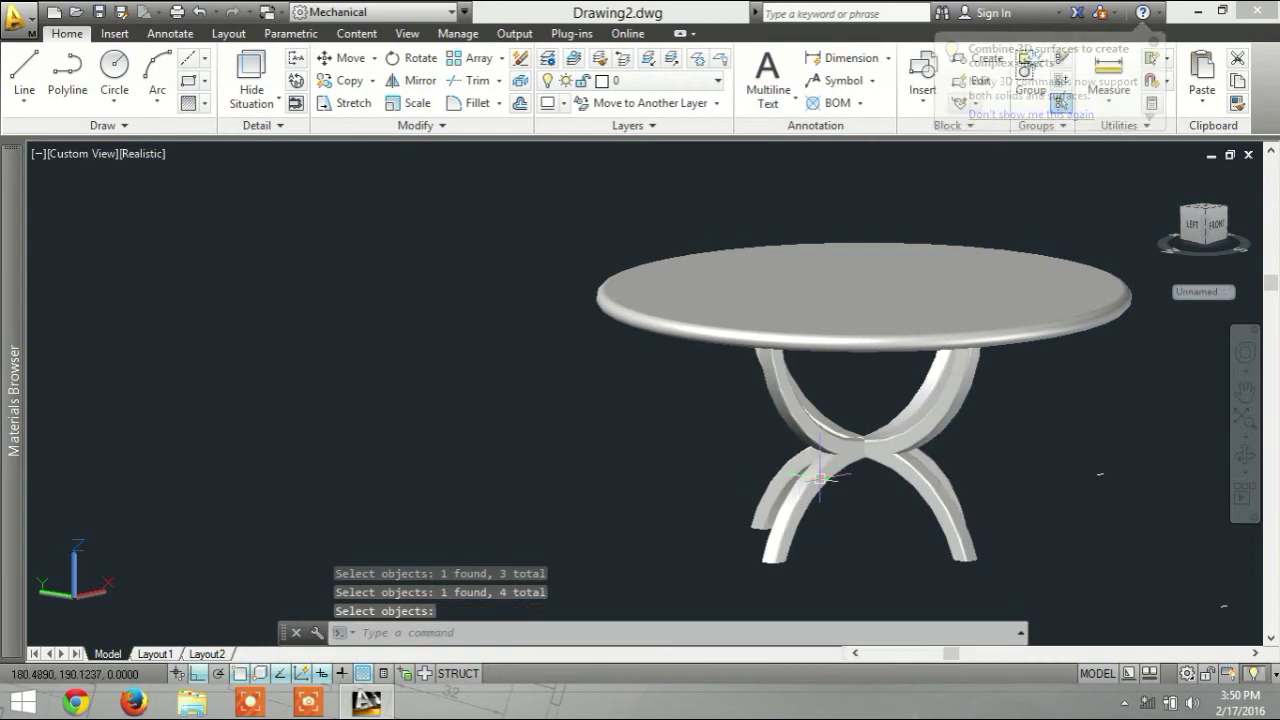
{"action": "left_click", "coordinate": [816, 526]}
{"action": "key", "text": "Escape"}
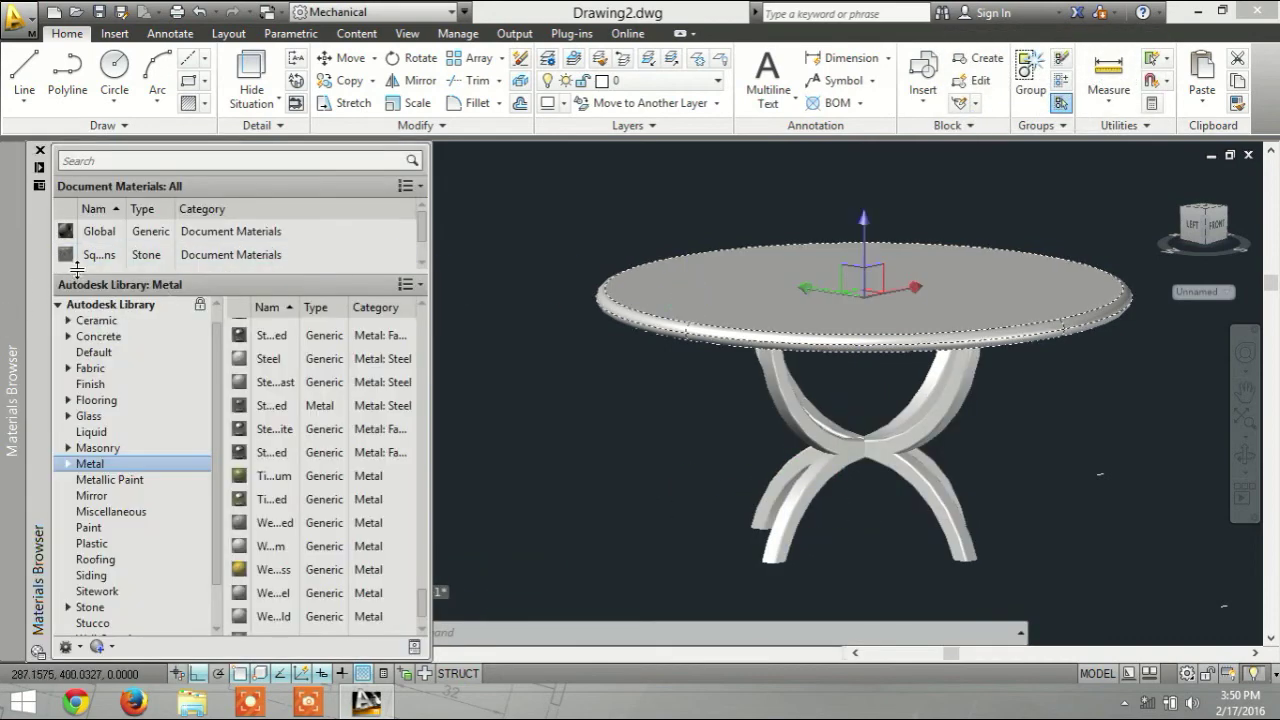
Step: Apply the granite stone material to the tabletop and Steel - Cast to the crossed legs
{"action": "left_click_drag", "start_coordinate": [99, 234], "coordinate": [612, 327]}
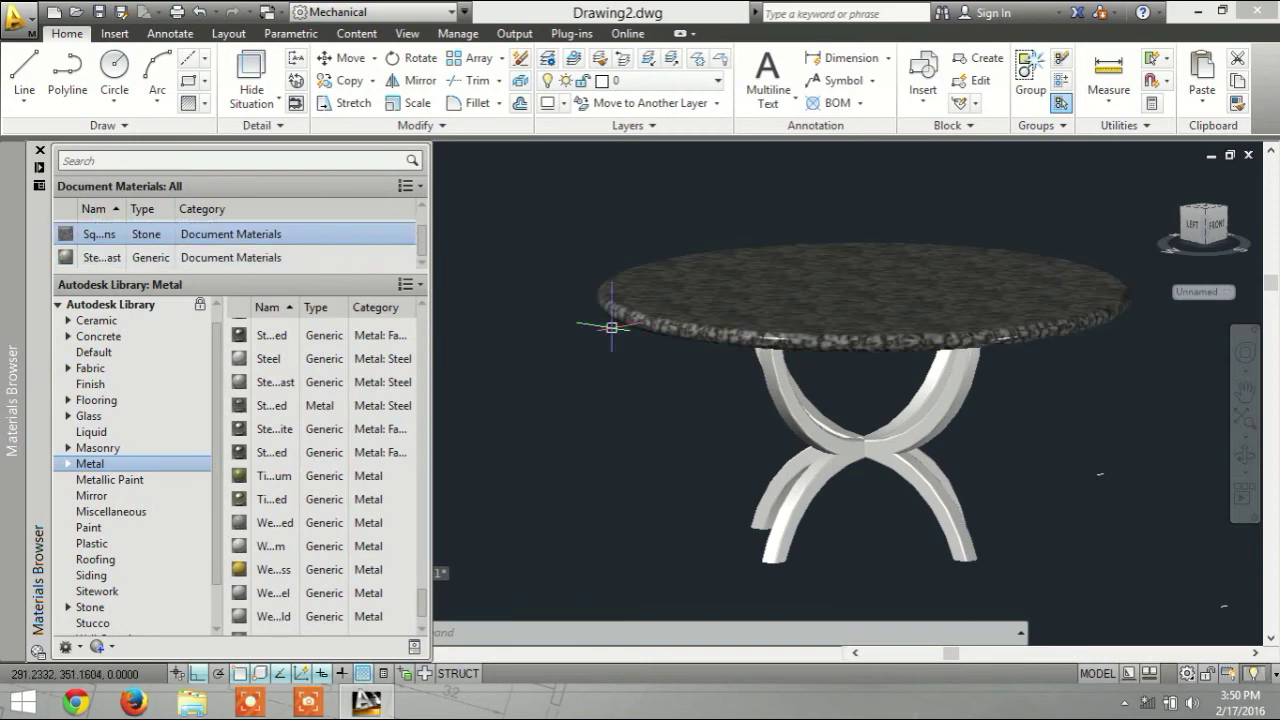
{"action": "left_click", "coordinate": [800, 410]}
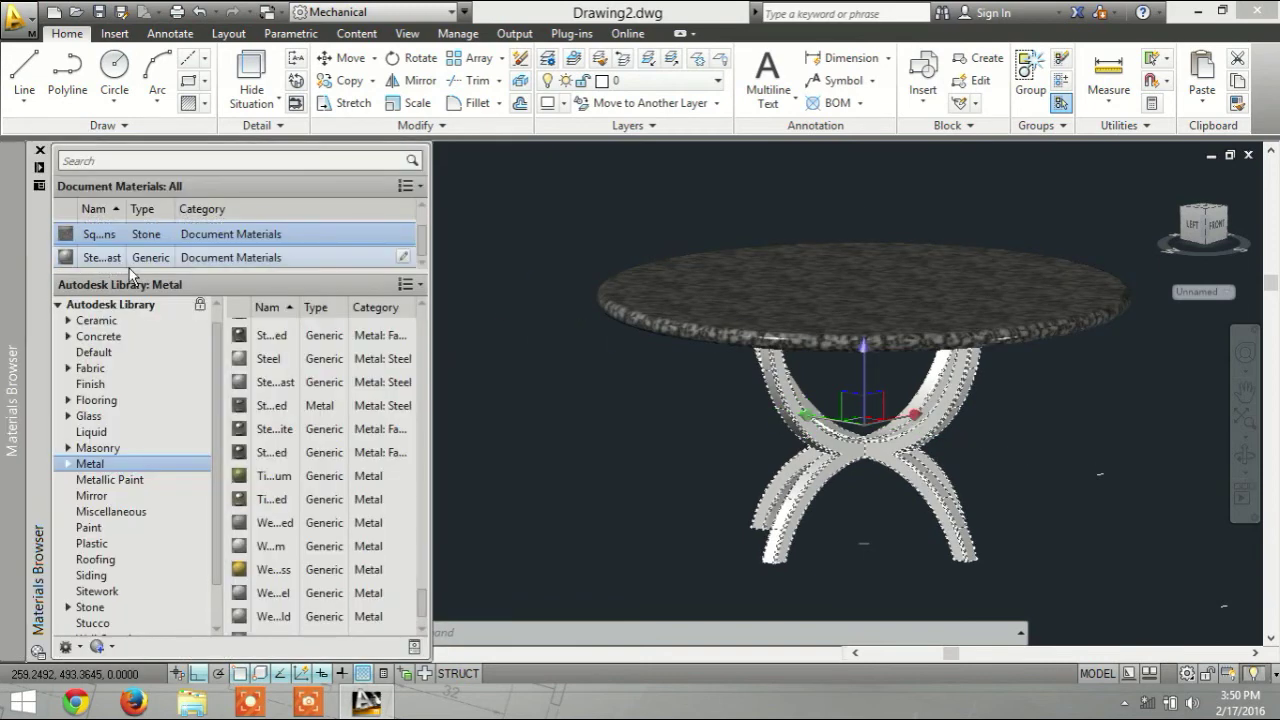
{"action": "left_click", "coordinate": [131, 260]}
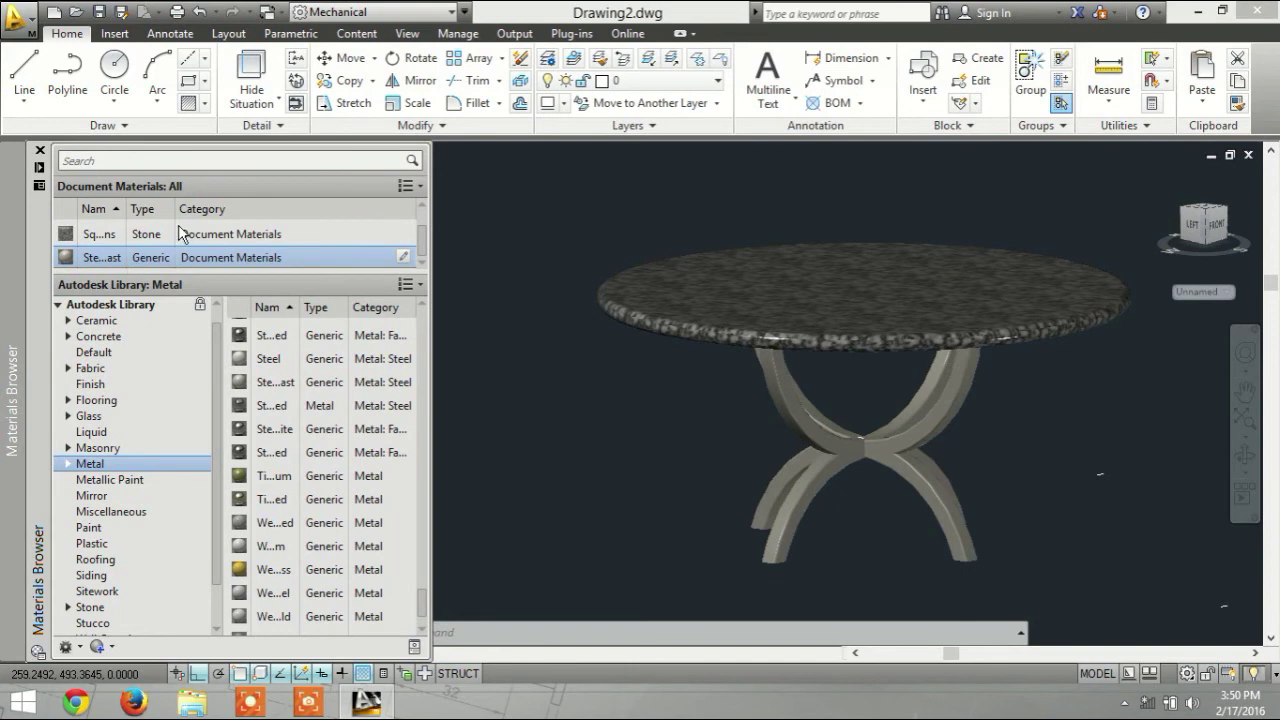
Step: Close the Materials Browser and orbit around the finished stone-topped steel-legged table
{"action": "left_click", "coordinate": [42, 150]}
{"action": "scroll", "coordinate": [951, 413], "scroll_direction": "up", "scroll_amount": 2}
{"action": "middle_click_drag", "start_coordinate": [903, 417], "coordinate": [660, 420]}
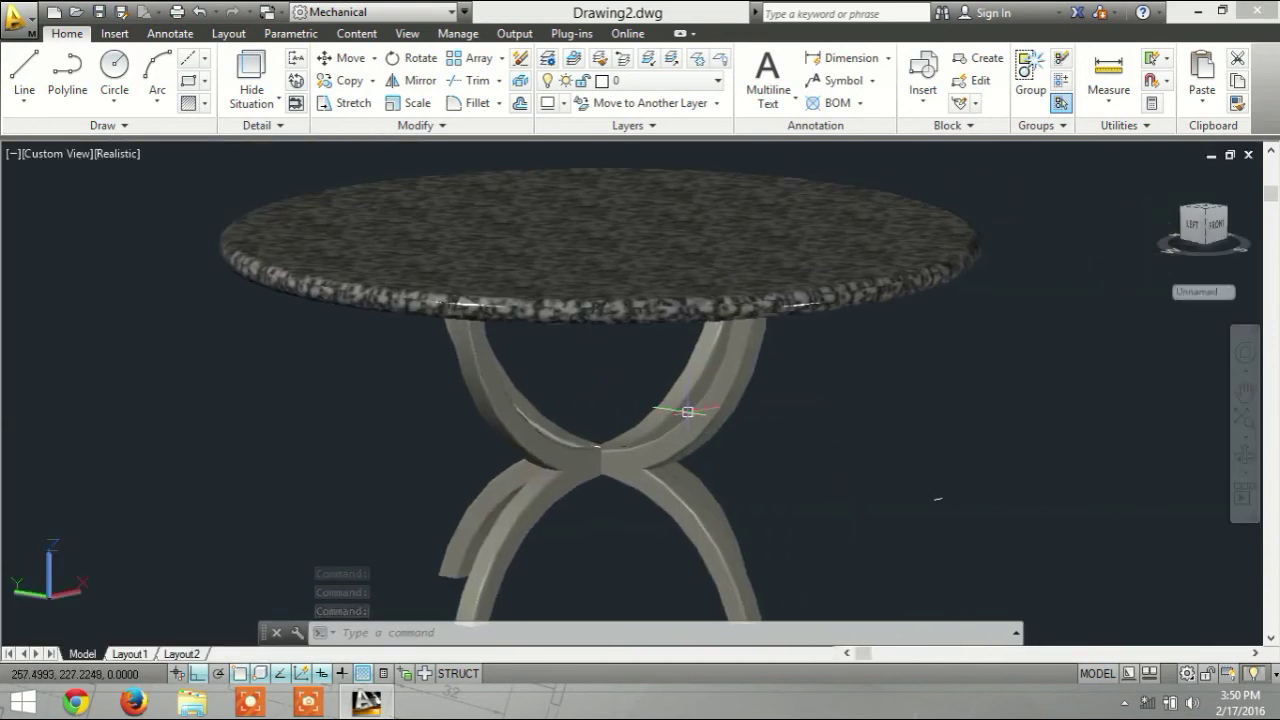
{"action": "scroll", "coordinate": [880, 400], "scroll_direction": "down", "scroll_amount": 2}
{"action": "middle_click_drag", "start_coordinate": [880, 400], "coordinate": [1023, 349], "text": "shift"}
{"action": "left_click", "coordinate": [1245, 455]}
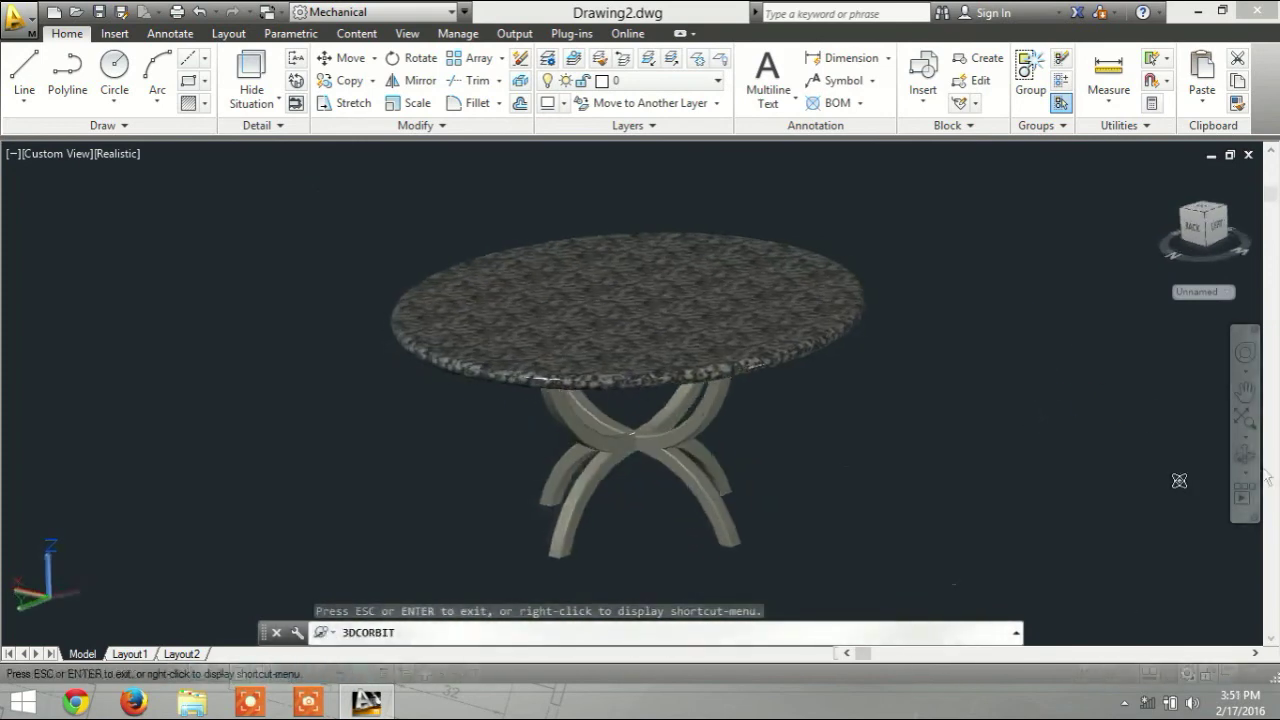